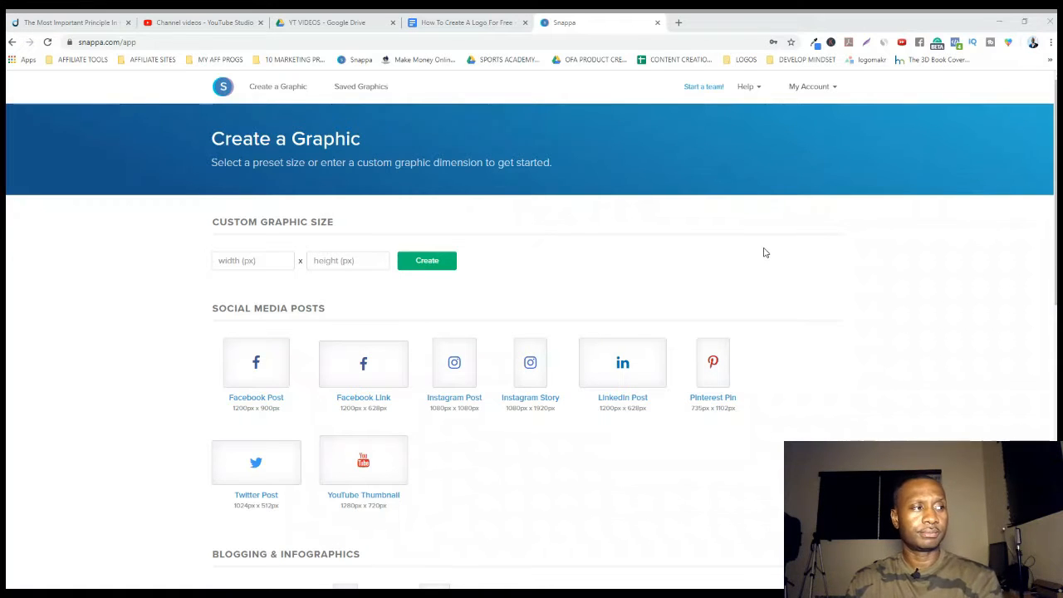
# Examine the preset graphic sizes for social media posts, blogging and infographics, headers, and display ads
pyautogui.scroll(-3, 764, 253)
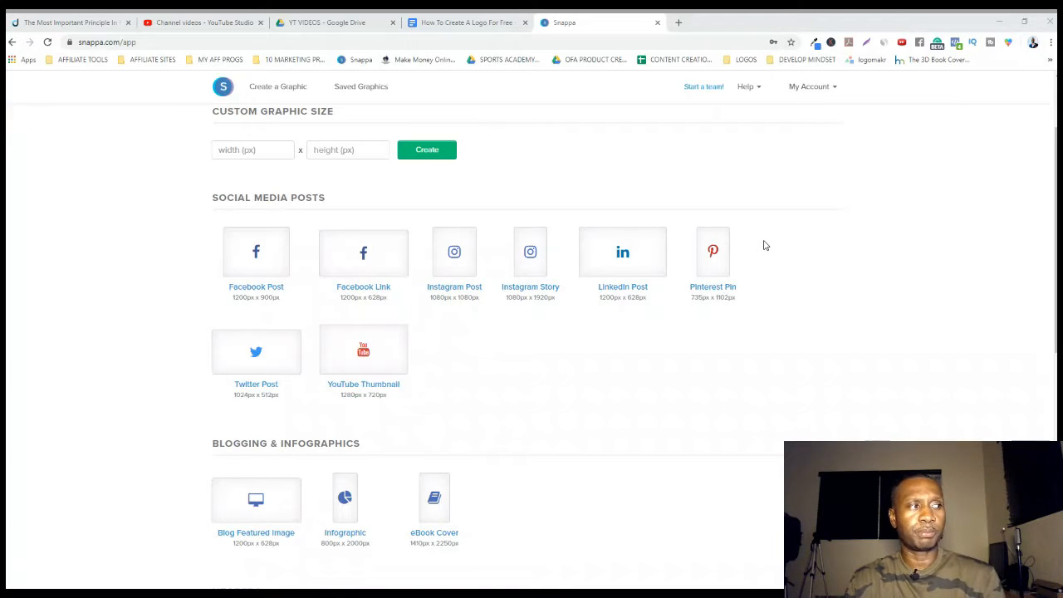
pyautogui.scroll(-2, 764, 245)
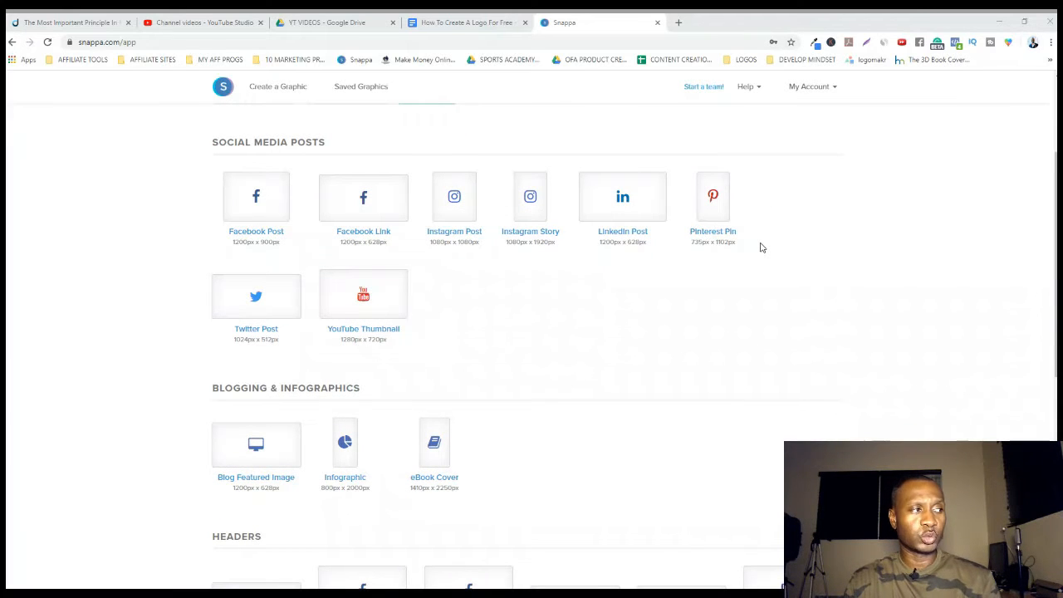
pyautogui.scroll(-2, 761, 246)
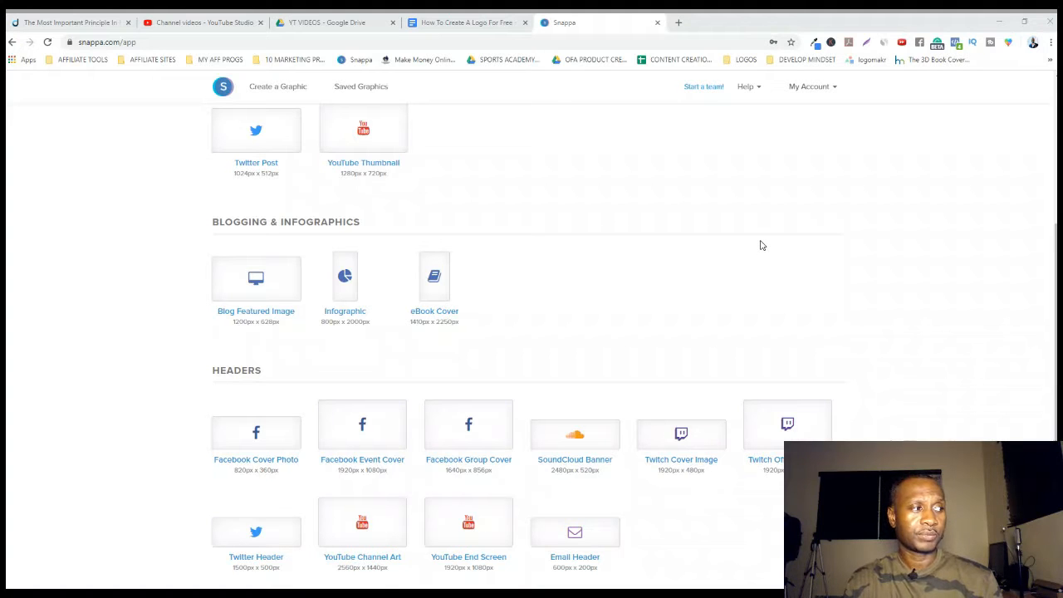
pyautogui.scroll(-1, 761, 245)
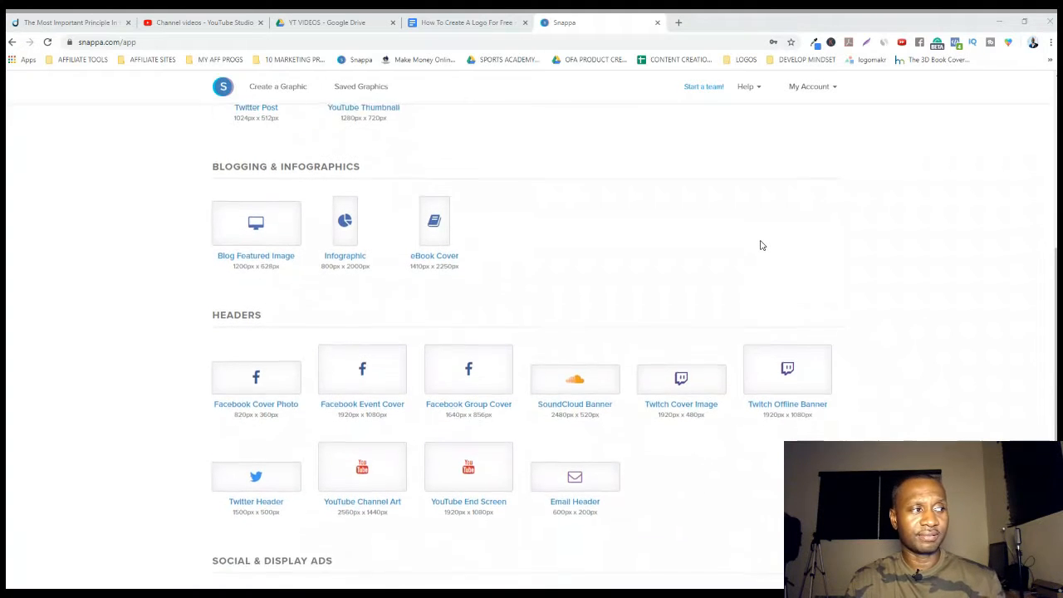
pyautogui.scroll(-1, 761, 245)
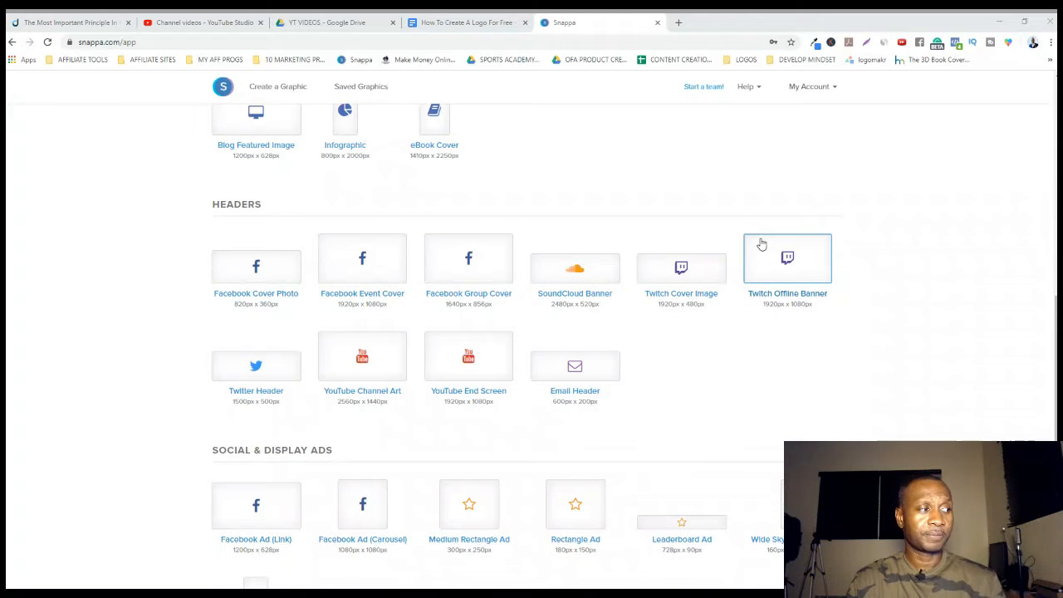
pyautogui.scroll(-2, 761, 245)
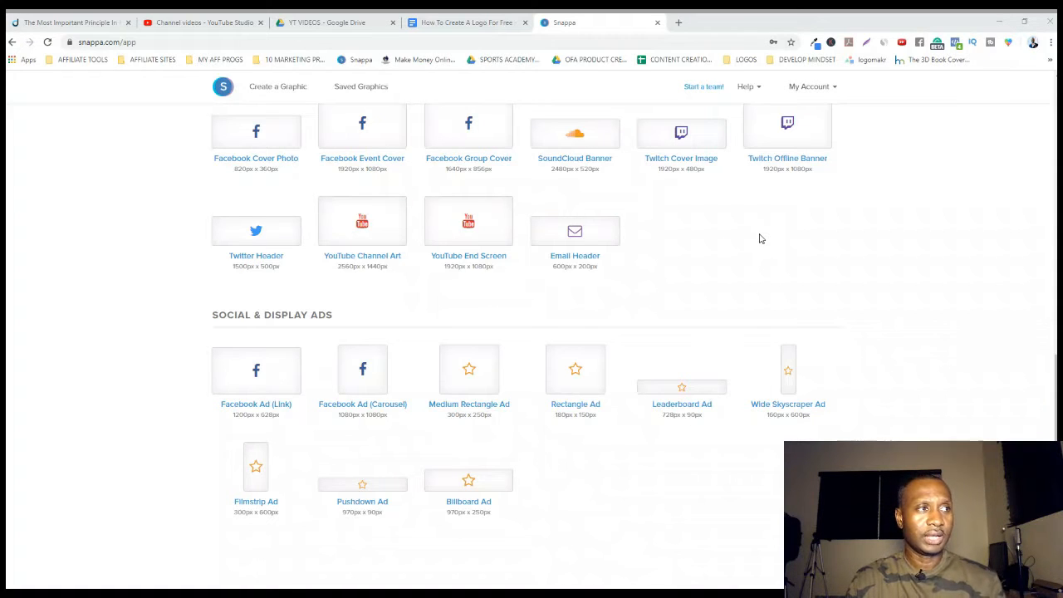
pyautogui.scroll(5, 759, 239)
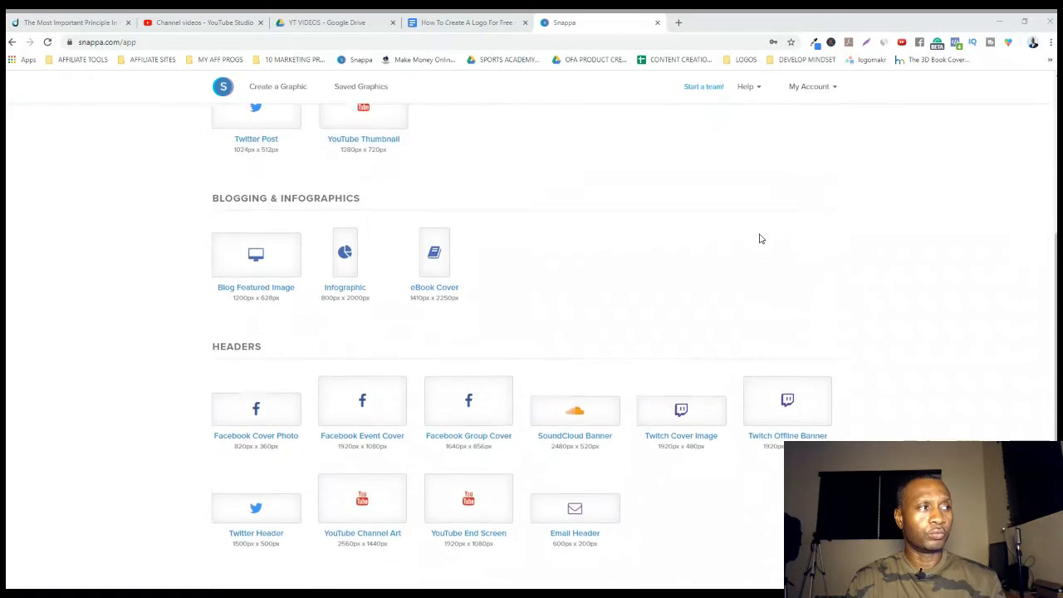
pyautogui.scroll(2, 758, 235)
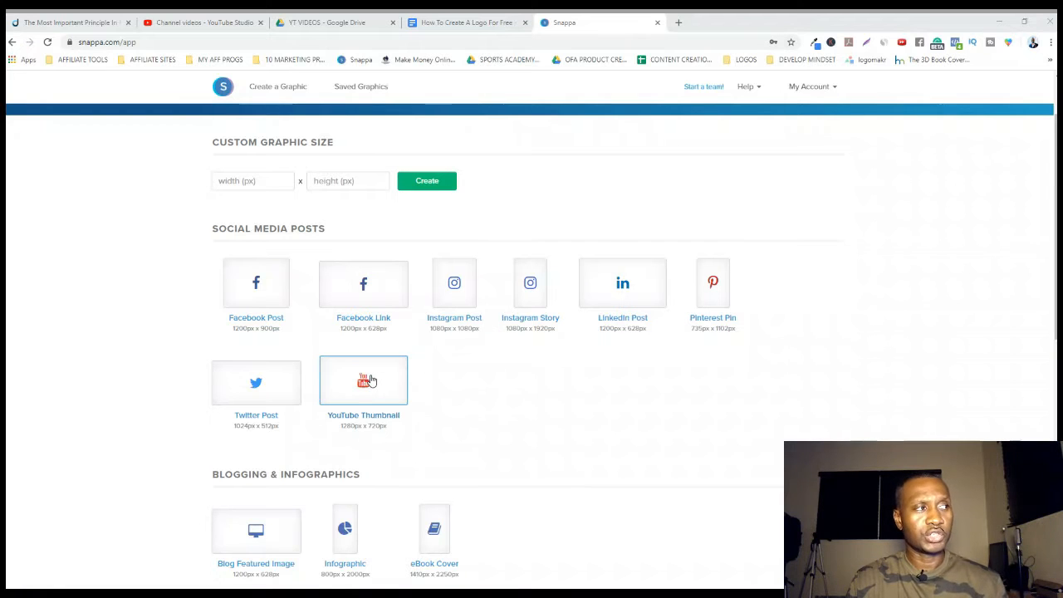
pyautogui.scroll(1, 456, 401)
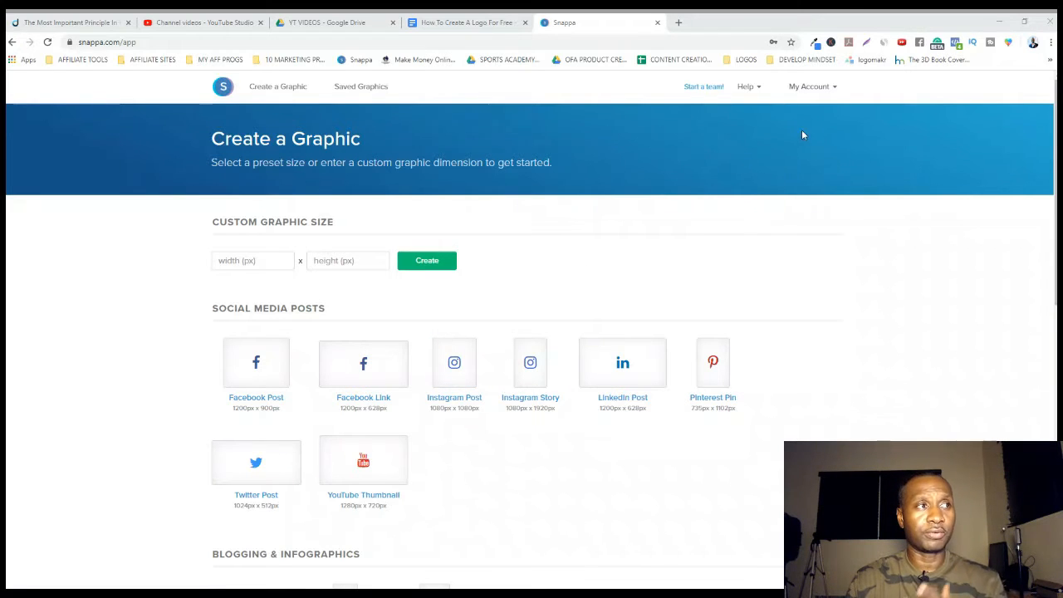
# View the saved graphics collection and return to the page for creating a new graphic
pyautogui.click(365, 88)
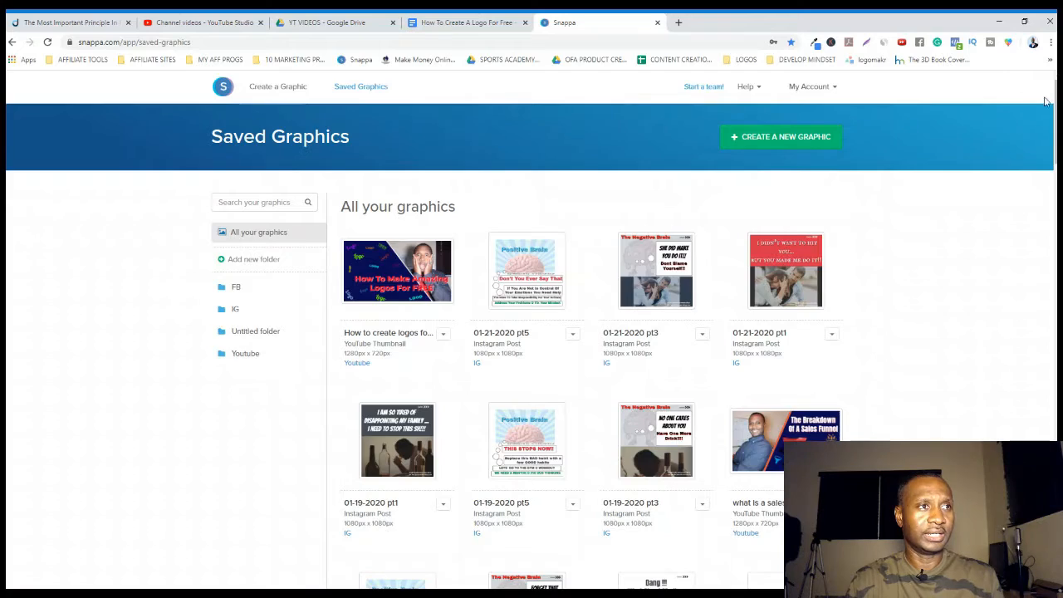
pyautogui.moveTo(1050, 125); pyautogui.dragTo(1052, 91)
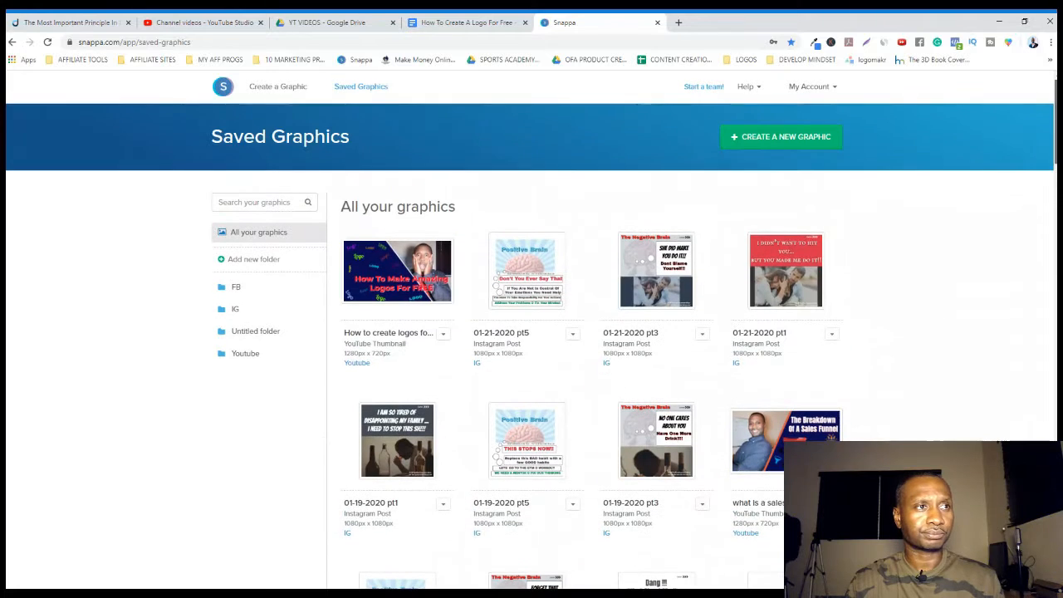
pyautogui.click(770, 140)
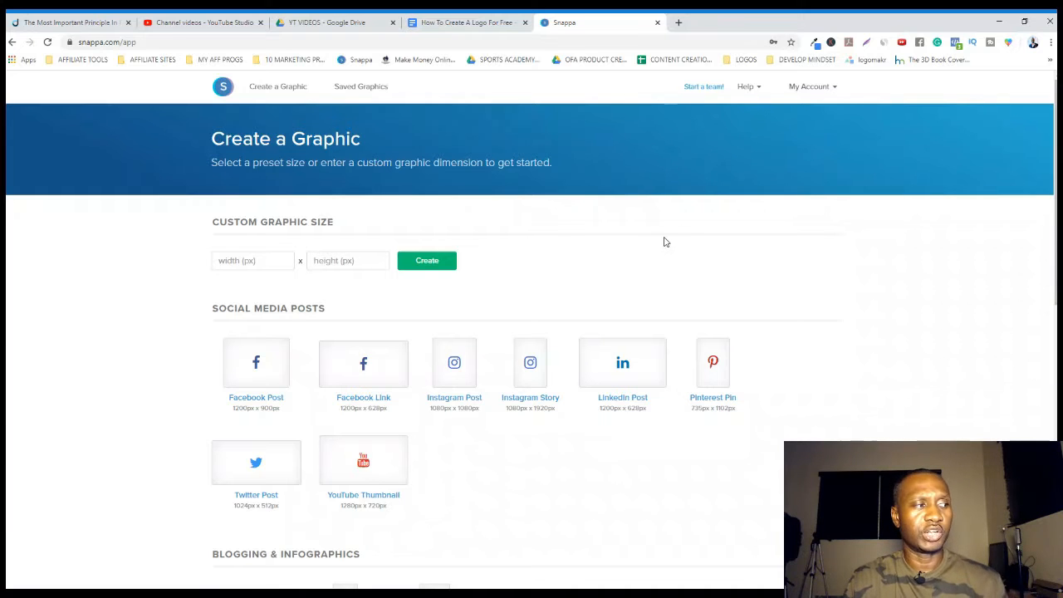
# Choose the YouTube Thumbnail preset (1280px x 720px) and browse its ready-made templates
pyautogui.scroll(-1, 582, 274)
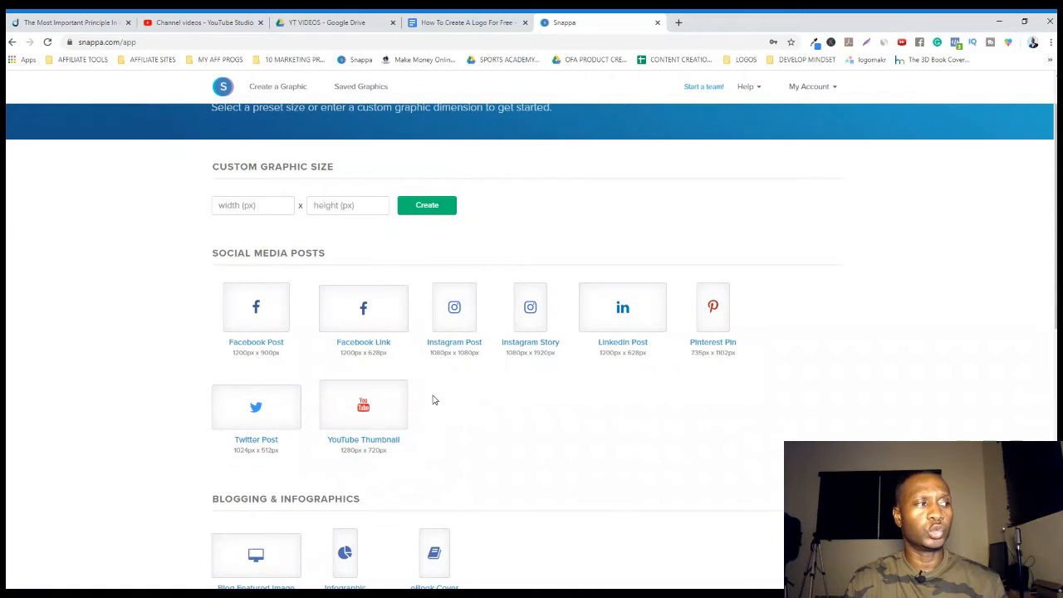
pyautogui.click(371, 408)
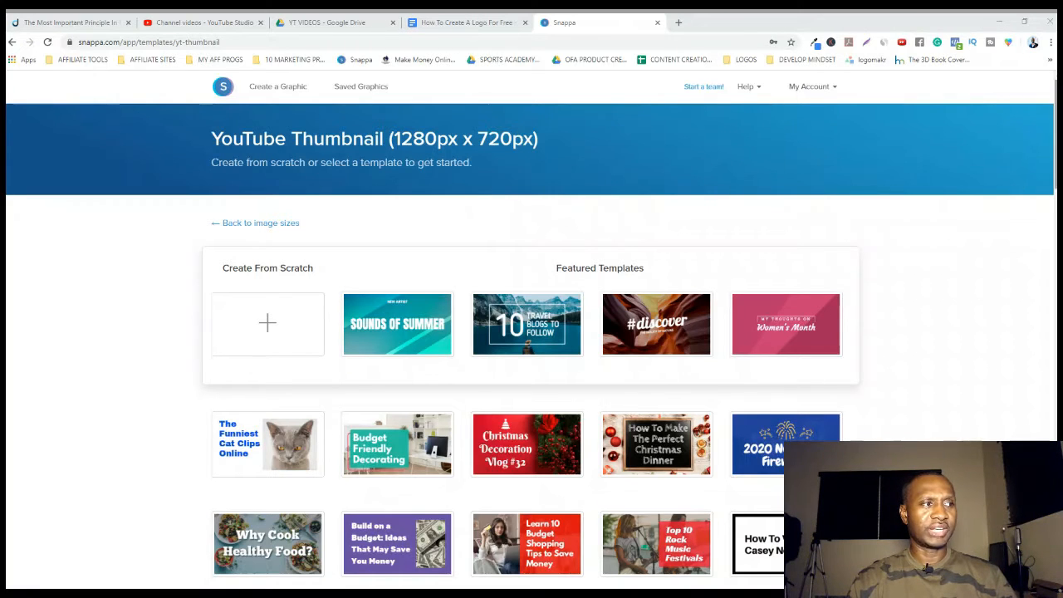
pyautogui.scroll(-3, 532, 347)
pyautogui.scroll(-3, 1049, 216)
pyautogui.scroll(-5, 1048, 231)
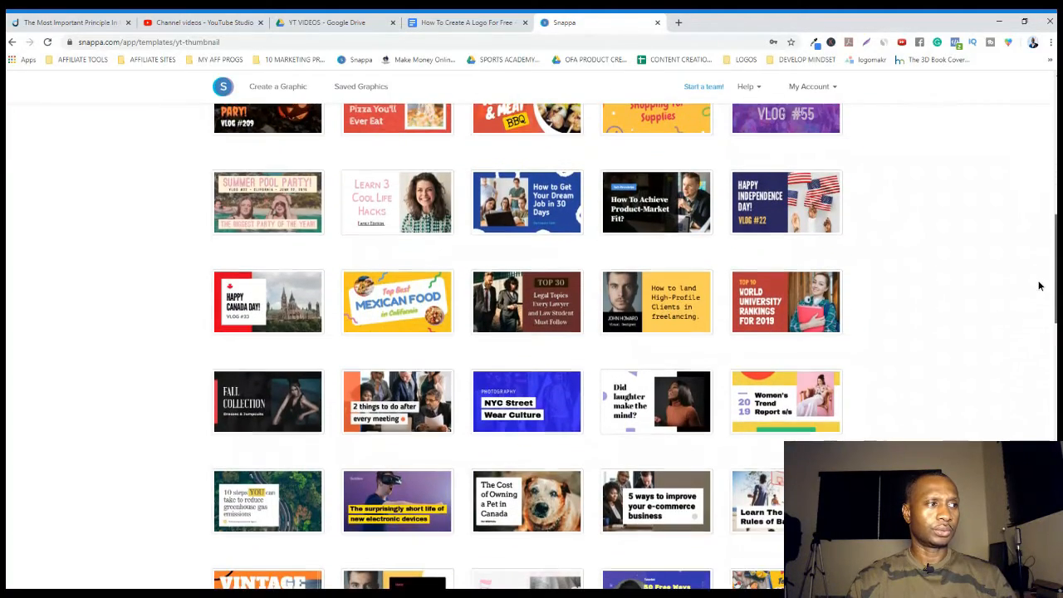
pyautogui.scroll(-2, 1039, 286)
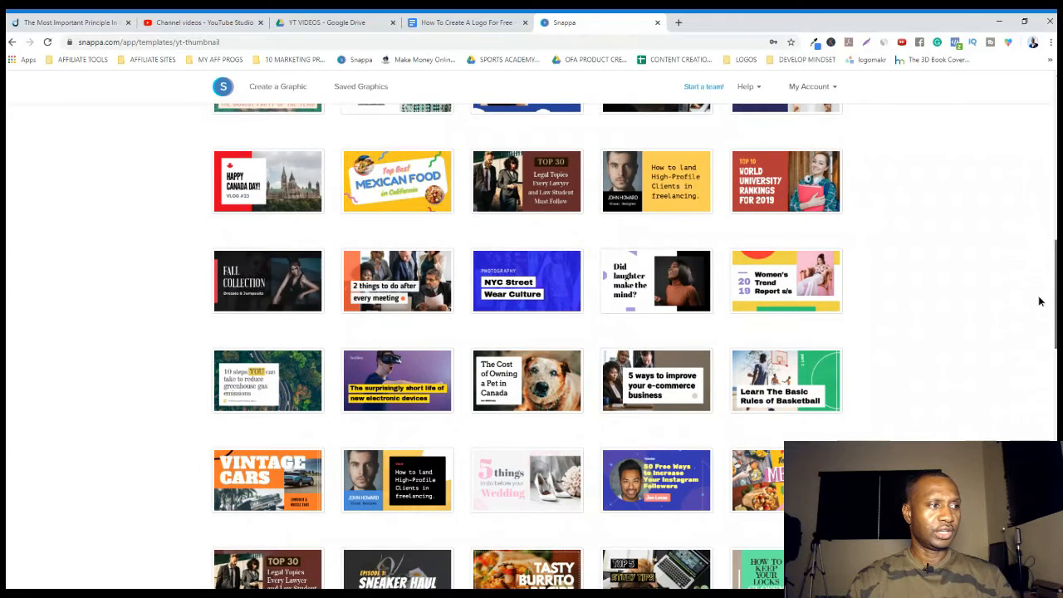
pyautogui.scroll(6, 1039, 302)
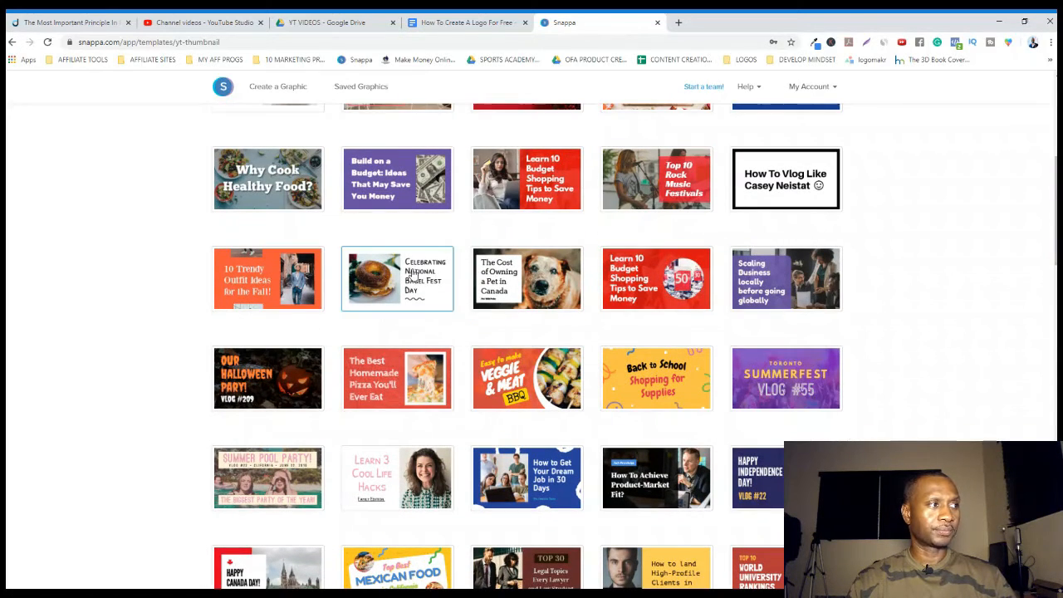
# Open the "Celebrating National Bagel Fest Day" template and delete its bagel photo
pyautogui.click(474, 257)
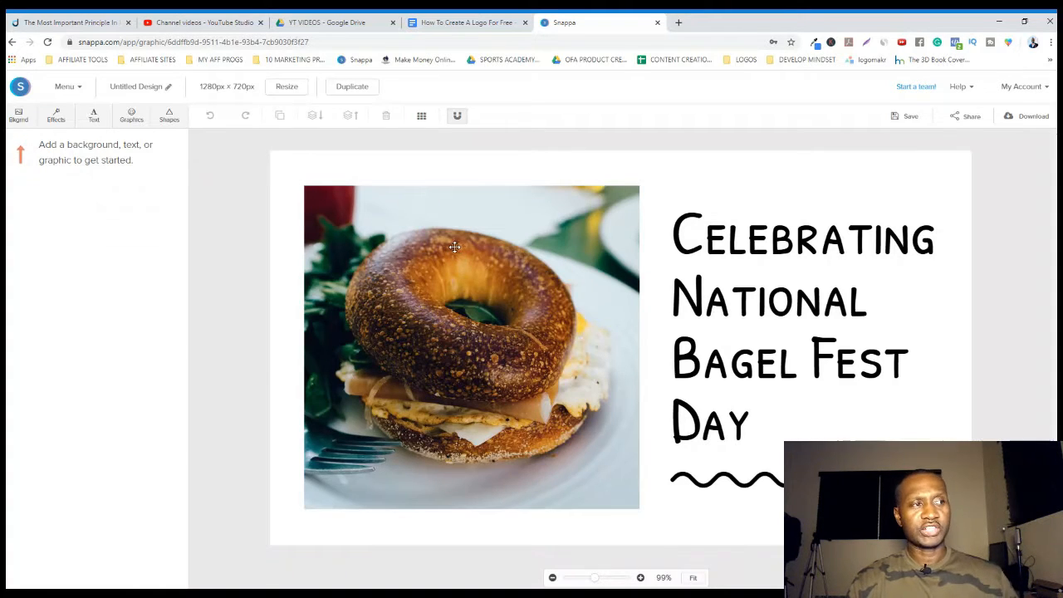
pyautogui.click(460, 277)
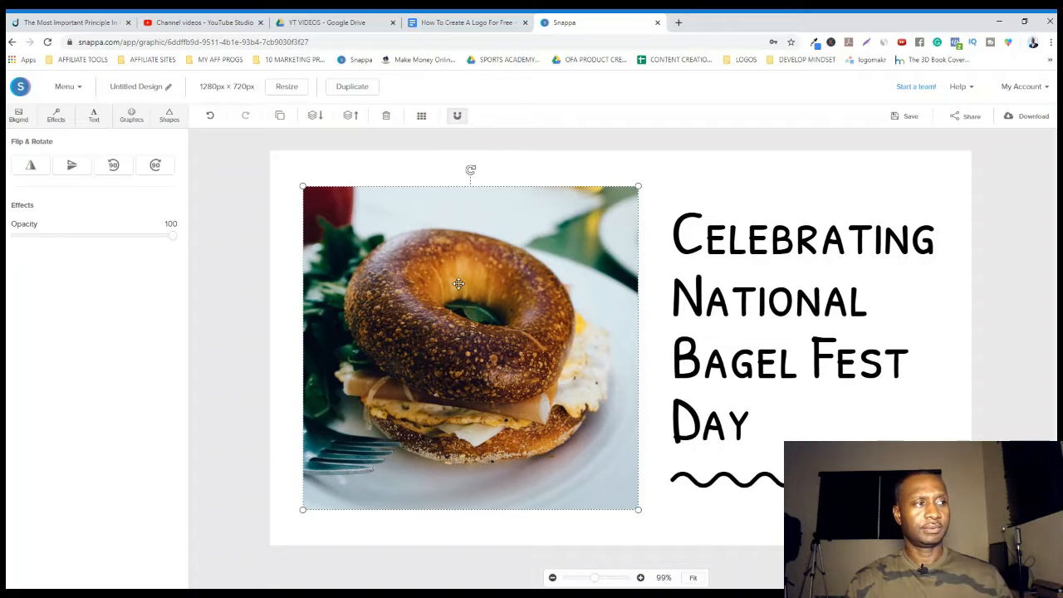
pyautogui.press('Delete')
# Open the template's headline text for editing and look through the available fonts
pyautogui.click(702, 275)
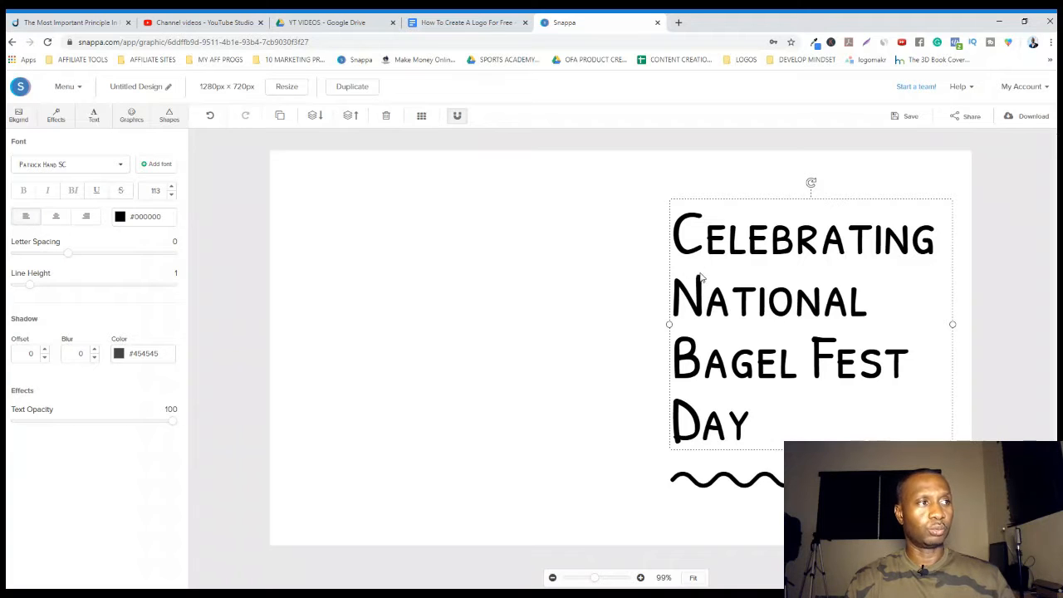
pyautogui.doubleClick(702, 272)
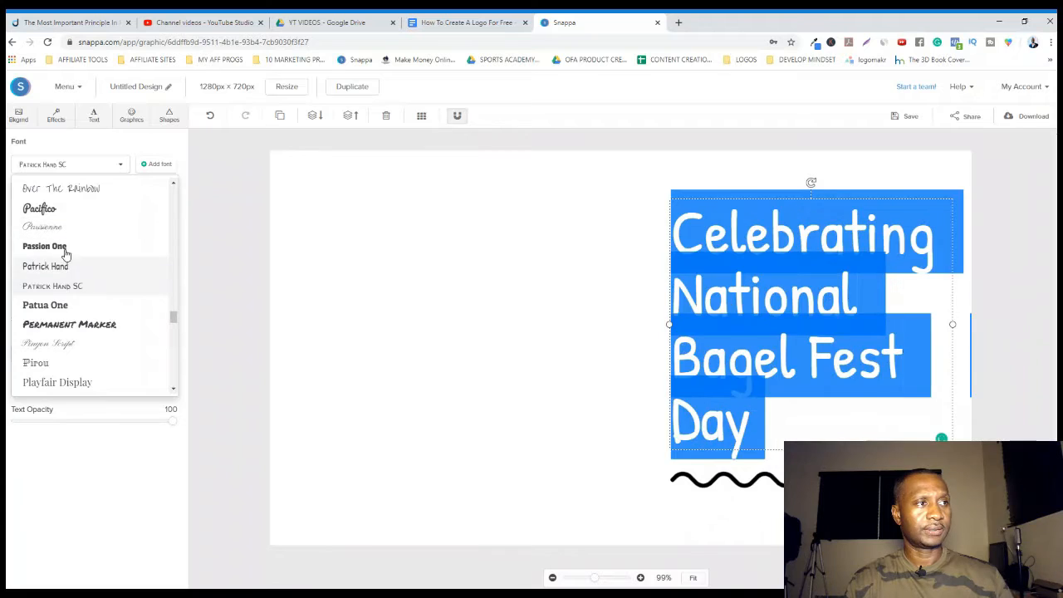
pyautogui.click(439, 216)
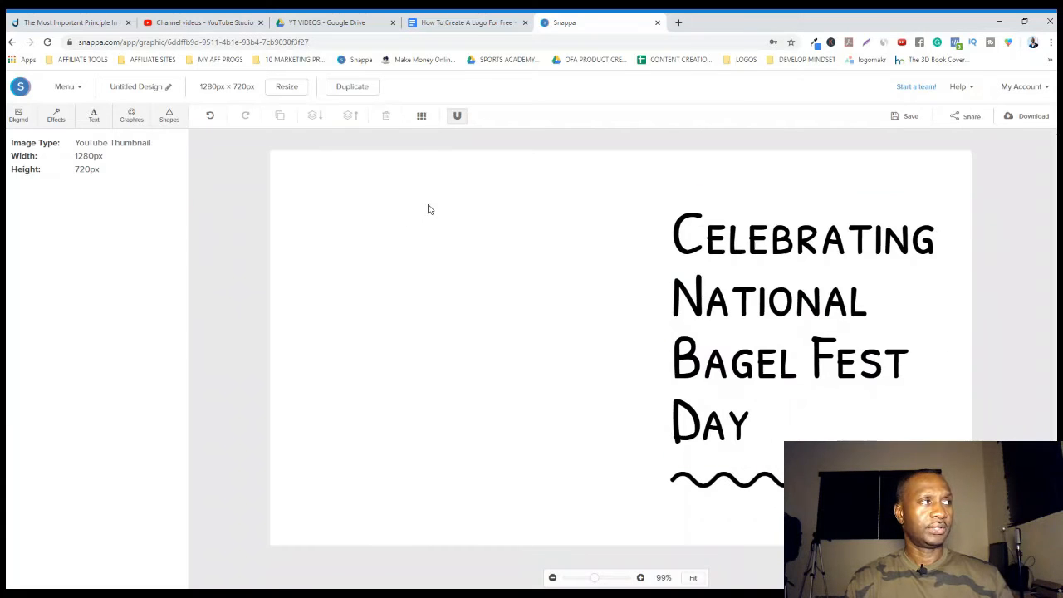
# Start a new YouTube Thumbnail graphic (1280px x 720px) from scratch with a blank canvas
pyautogui.click(62, 88)
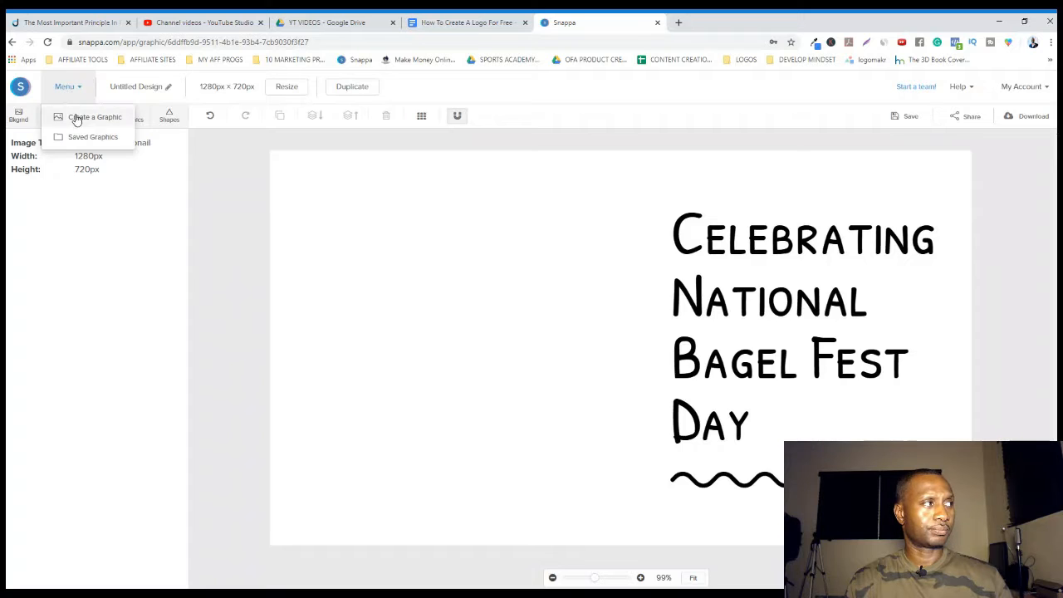
pyautogui.click(76, 118)
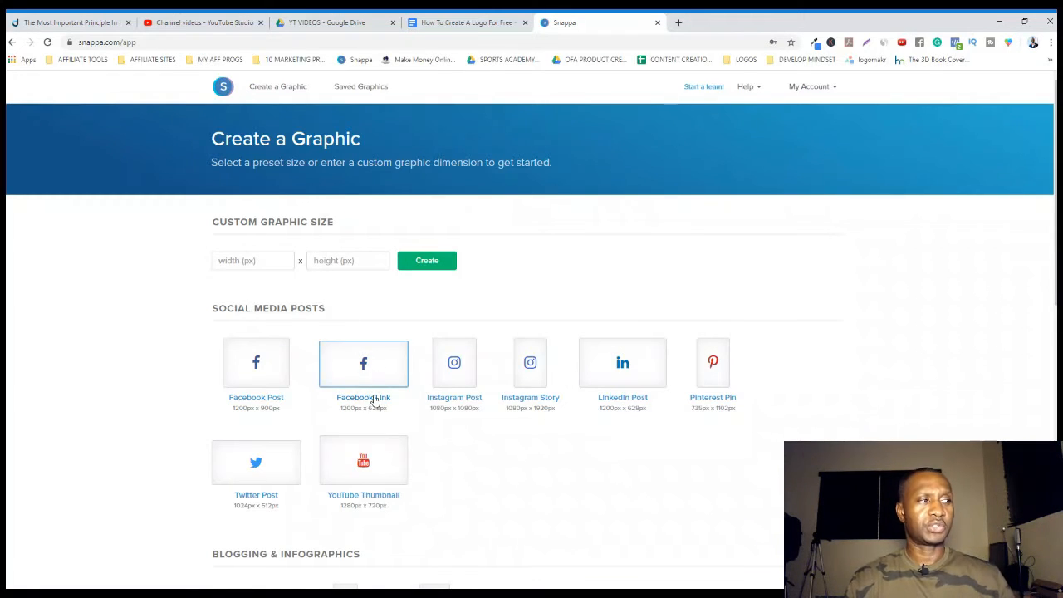
pyautogui.click(364, 468)
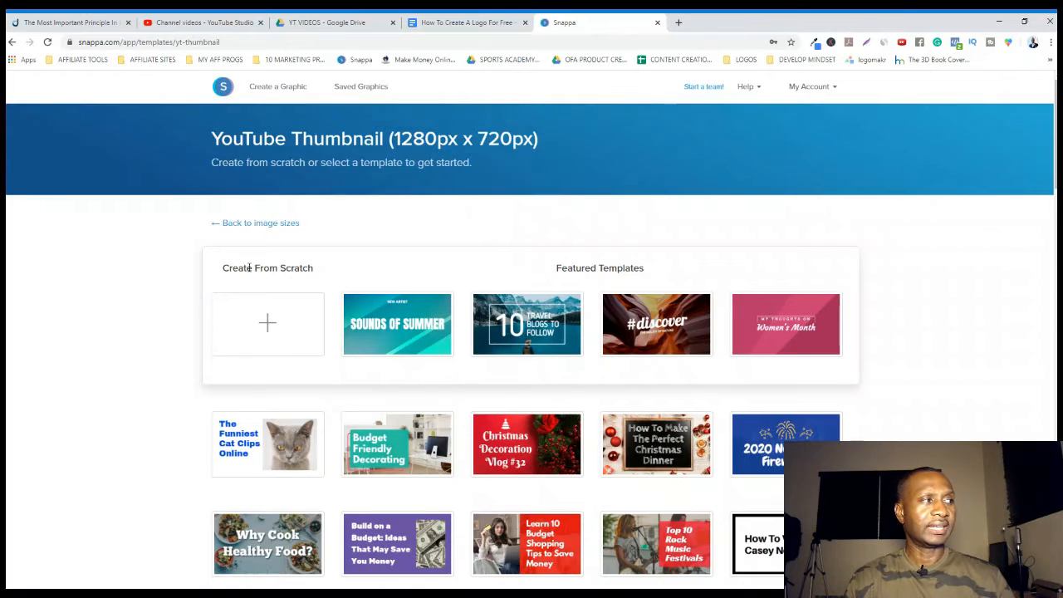
pyautogui.click(268, 327)
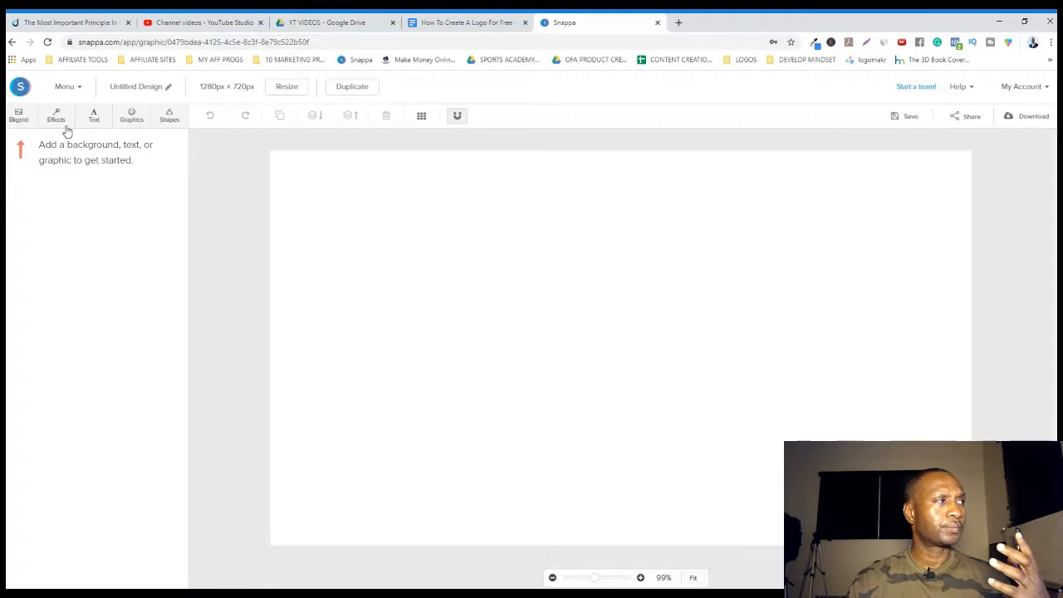
# Add a solid square shape and enlarge it until it covers most of the canvas
pyautogui.click(169, 117)
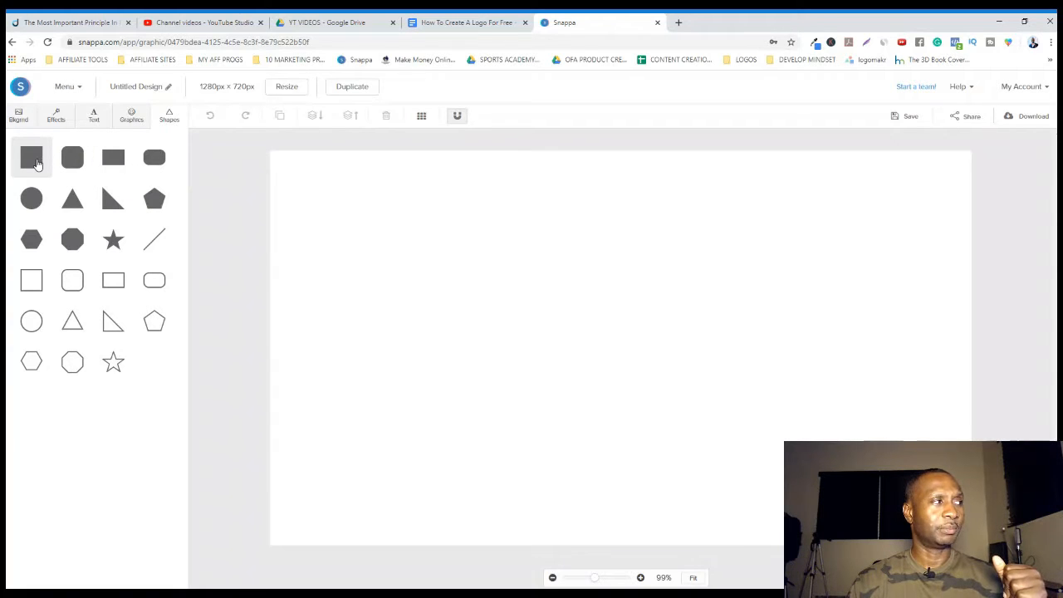
pyautogui.click(36, 164)
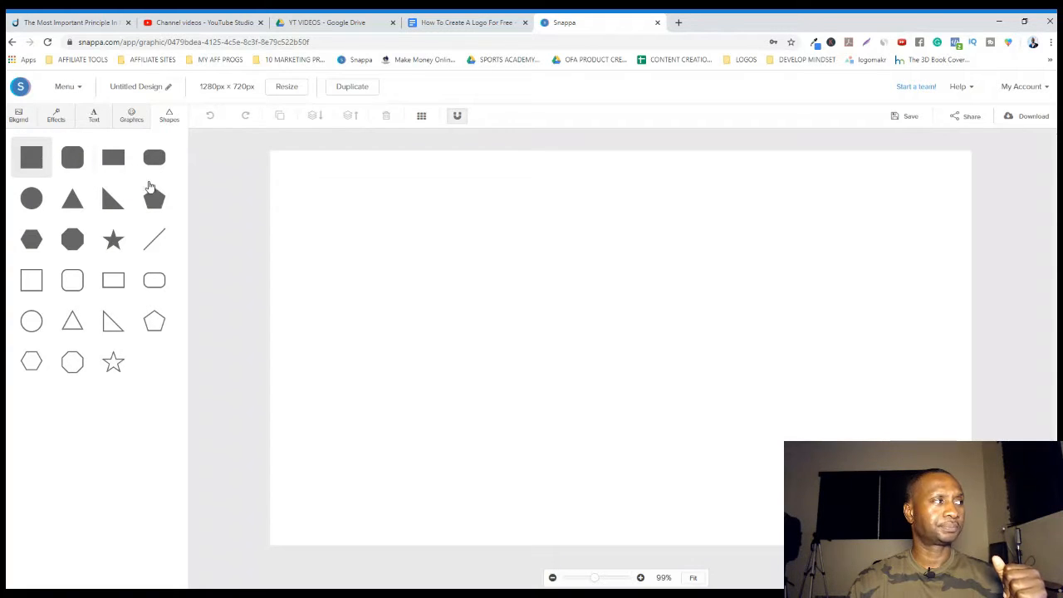
pyautogui.click(569, 340)
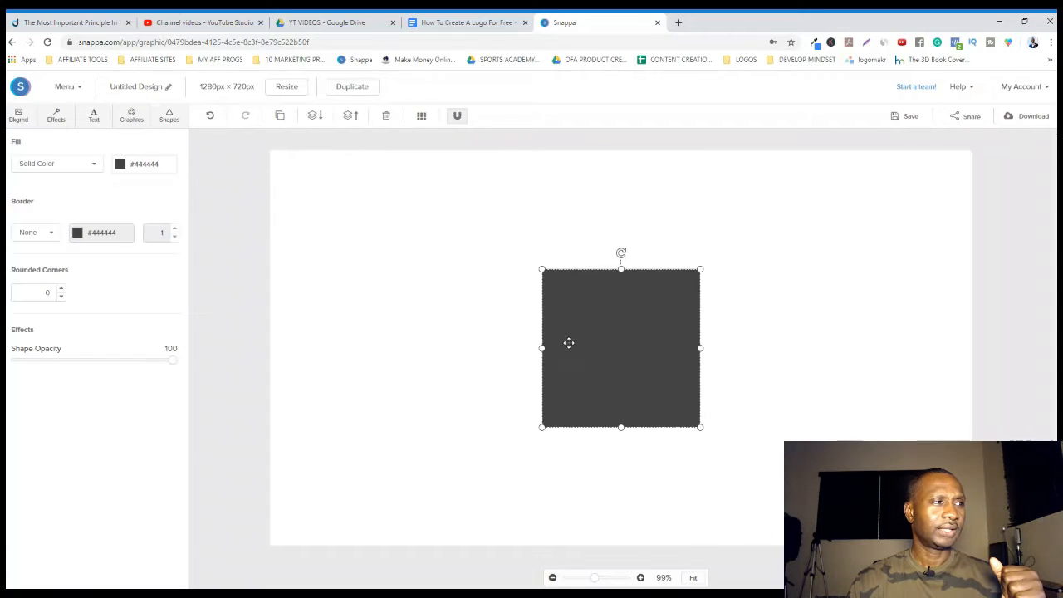
pyautogui.moveTo(543, 425); pyautogui.dragTo(296, 551)
pyautogui.moveTo(410, 472); pyautogui.dragTo(368, 308)
pyautogui.moveTo(659, 506); pyautogui.dragTo(748, 545)
pyautogui.moveTo(681, 487); pyautogui.dragTo(718, 571)
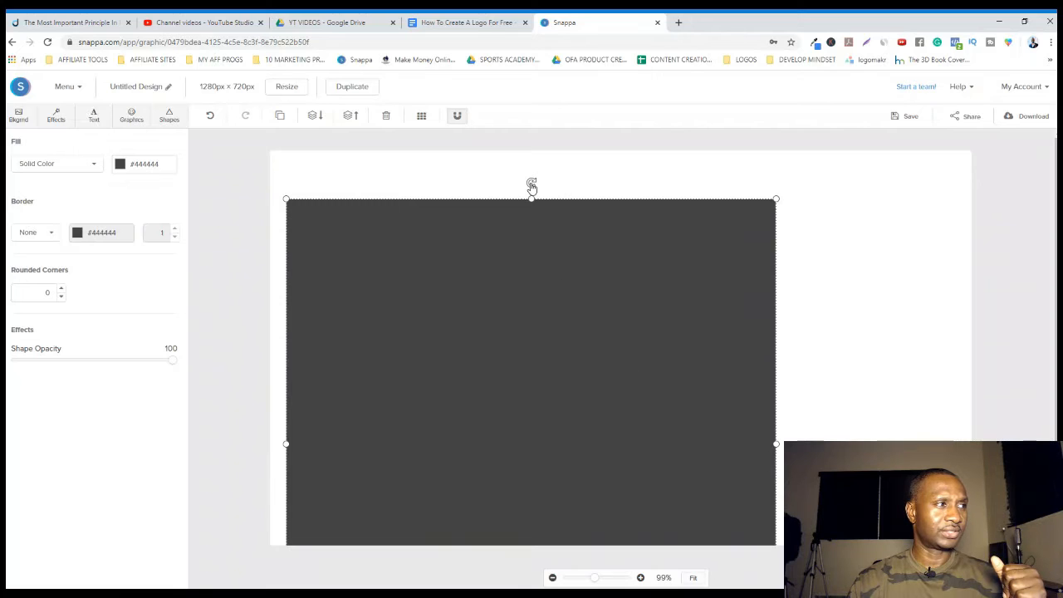
# Rotate the square clockwise, widen it and position it so its slanted edge splits the canvas diagonally, filling the left side
pyautogui.moveTo(532, 181); pyautogui.dragTo(646, 227)
pyautogui.moveTo(587, 362); pyautogui.dragTo(543, 339)
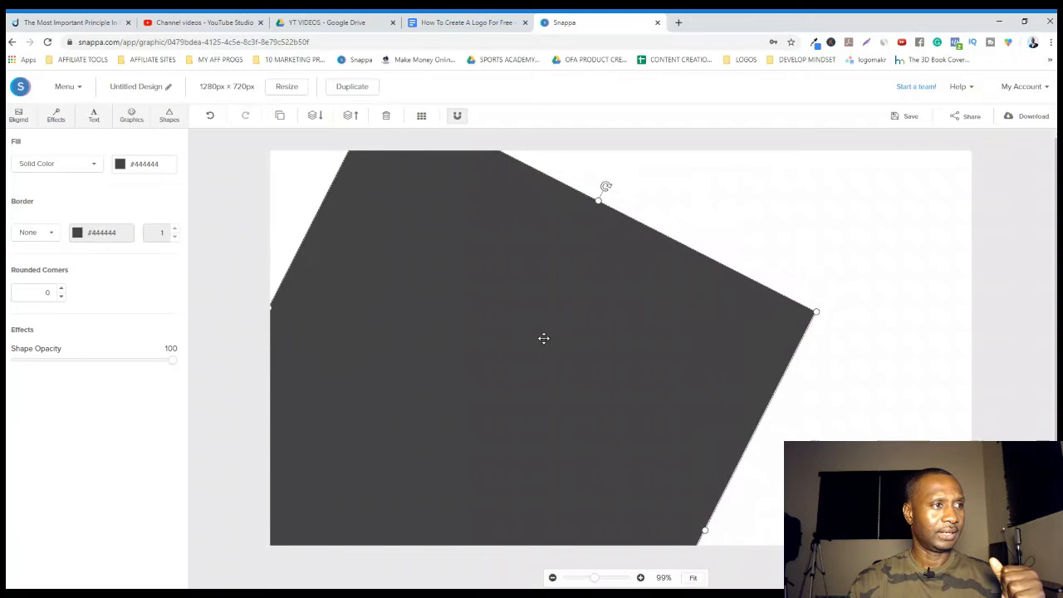
pyautogui.moveTo(819, 311); pyautogui.dragTo(901, 275)
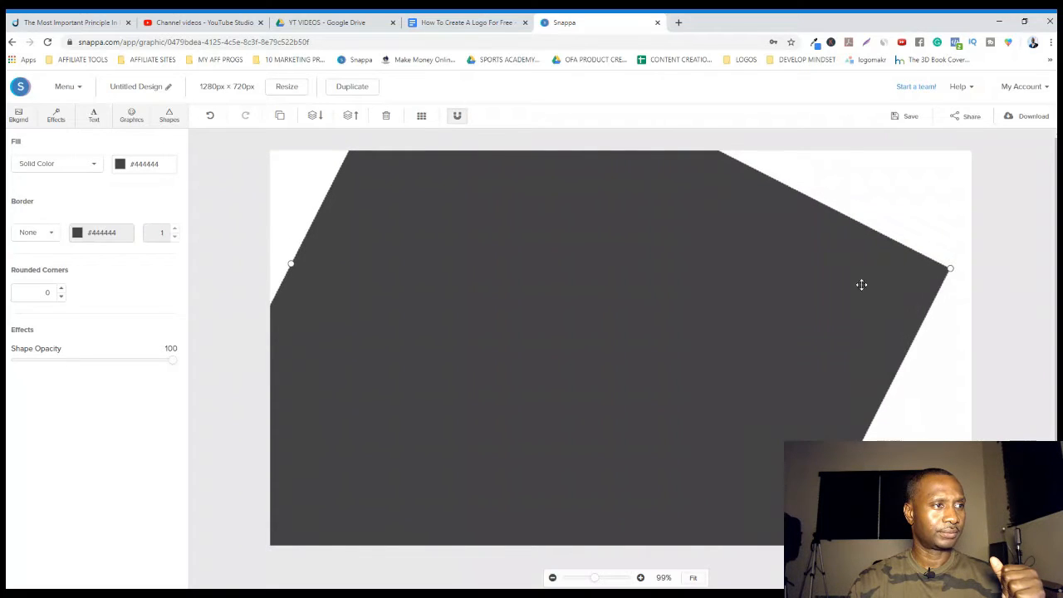
pyautogui.moveTo(650, 330); pyautogui.dragTo(506, 238)
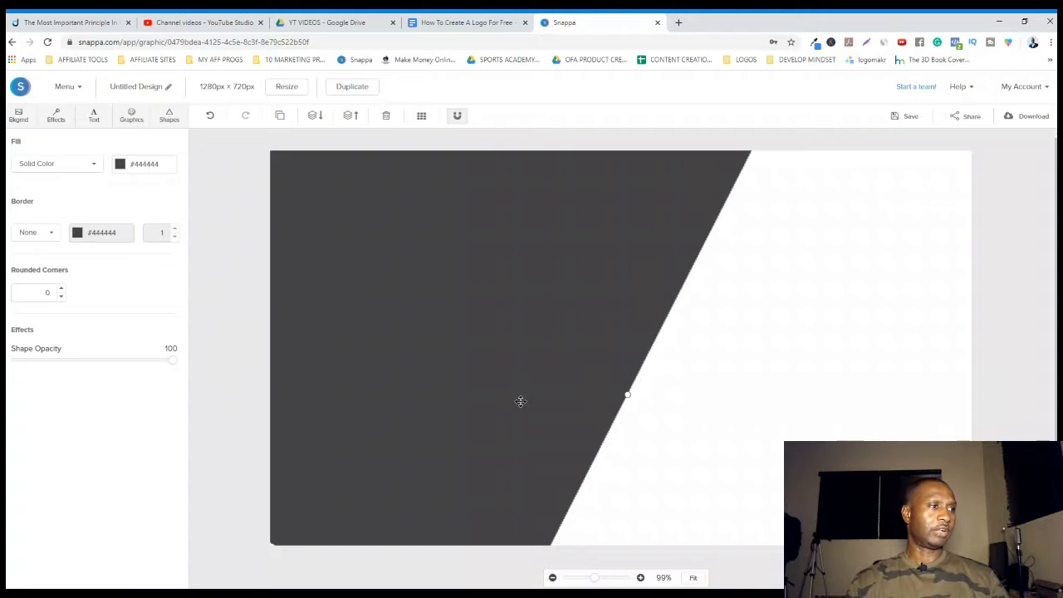
pyautogui.moveTo(521, 401); pyautogui.dragTo(518, 402)
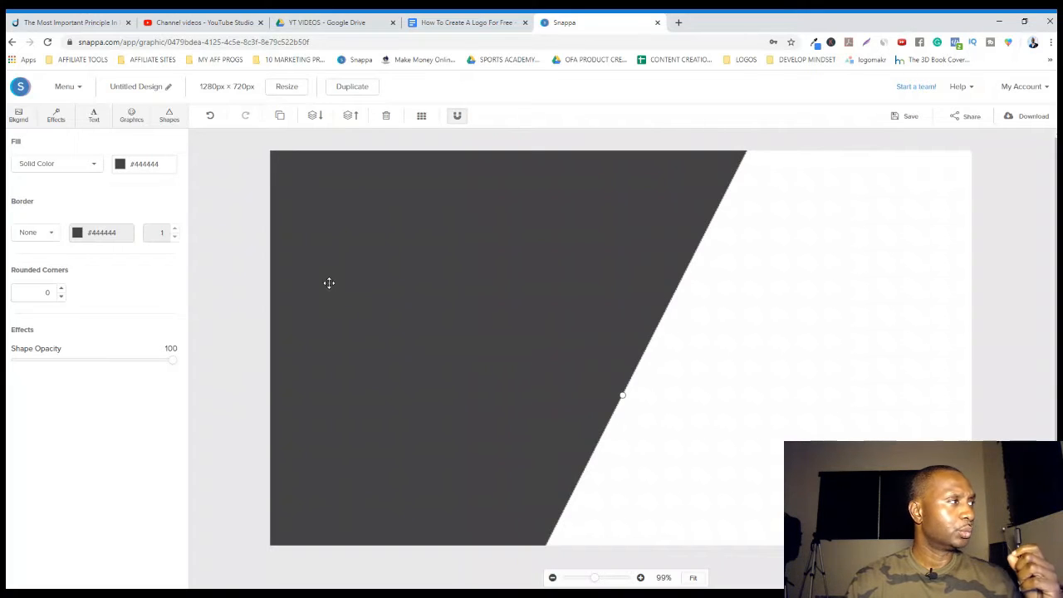
# Fill the diagonal background shape with the red color #d8334a and nudge it slightly
pyautogui.click(119, 166)
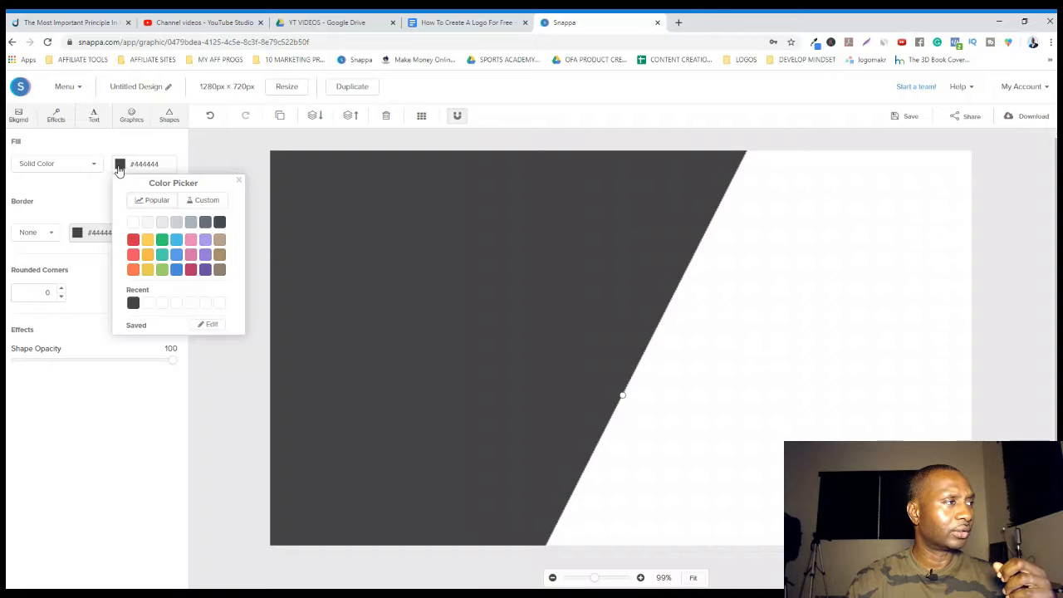
pyautogui.click(133, 241)
pyautogui.click(458, 302)
pyautogui.moveTo(458, 302); pyautogui.dragTo(460, 303)
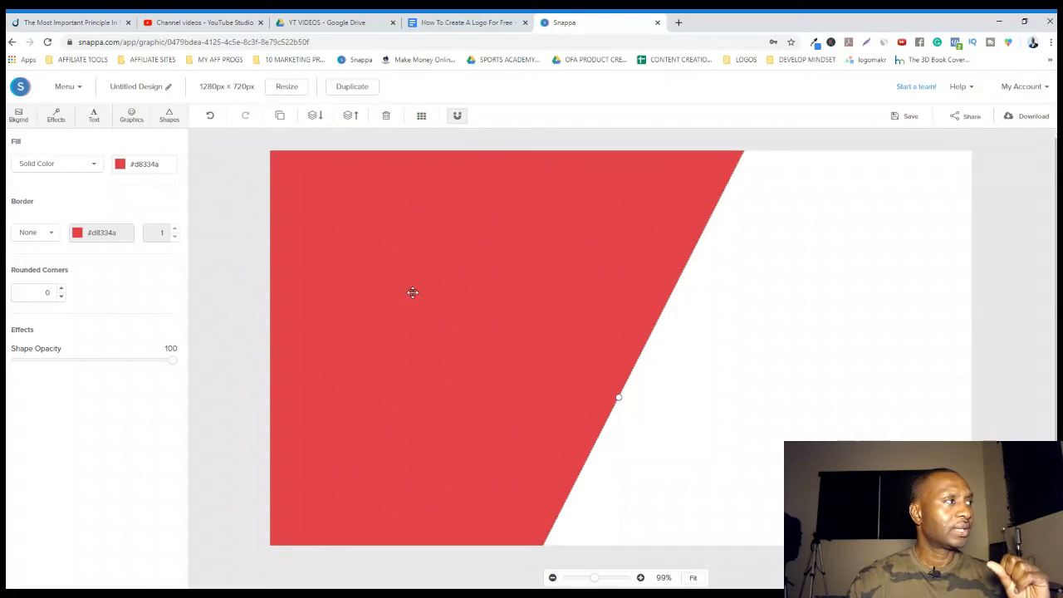
# Search the stock photos in the graphics library for "apple pie"
pyautogui.click(130, 119)
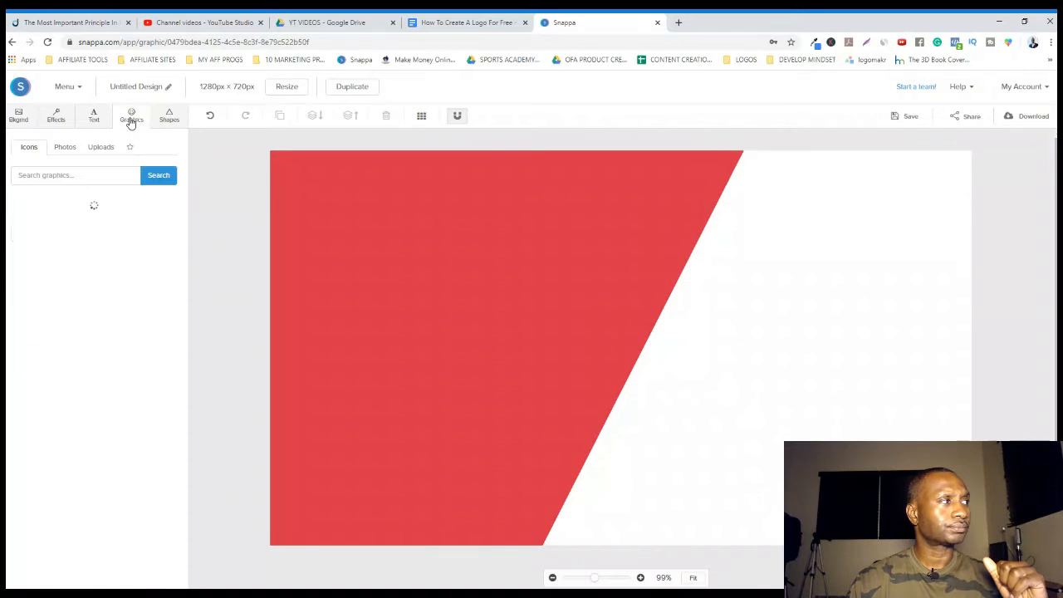
pyautogui.click(65, 150)
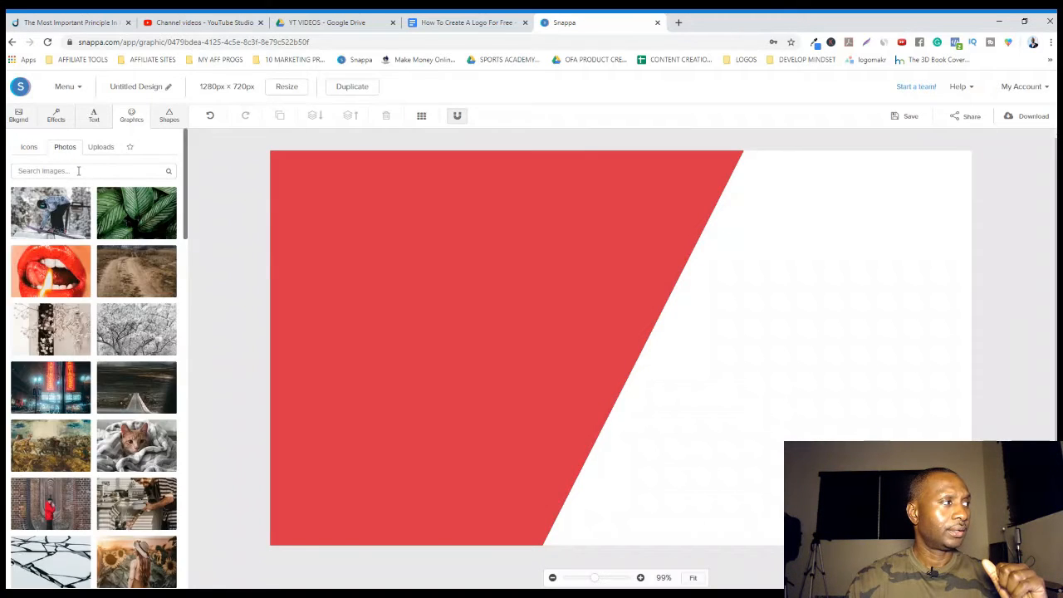
pyautogui.click(80, 171)
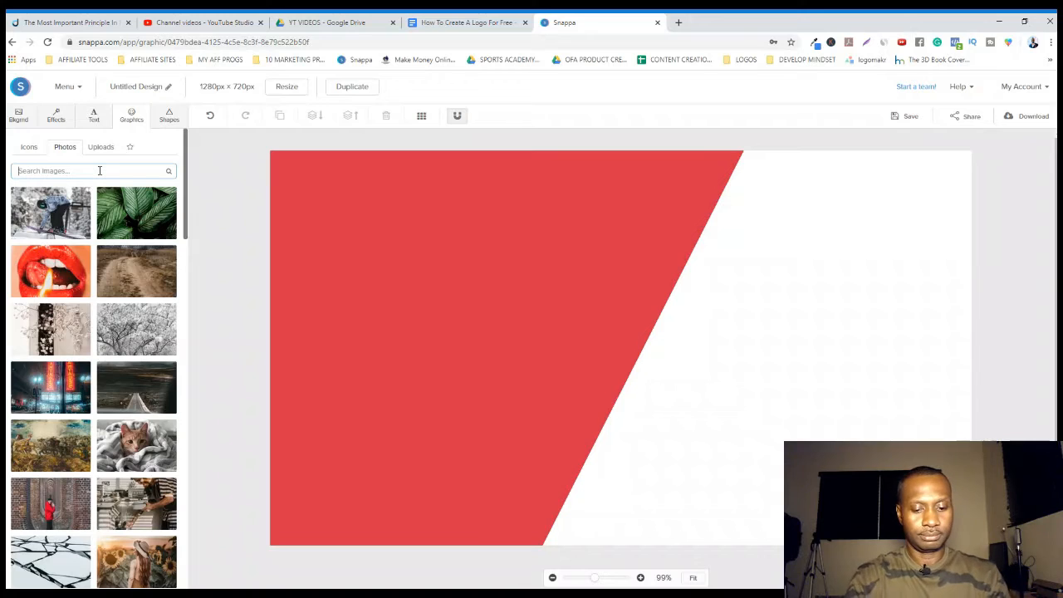
pyautogui.write('apple')
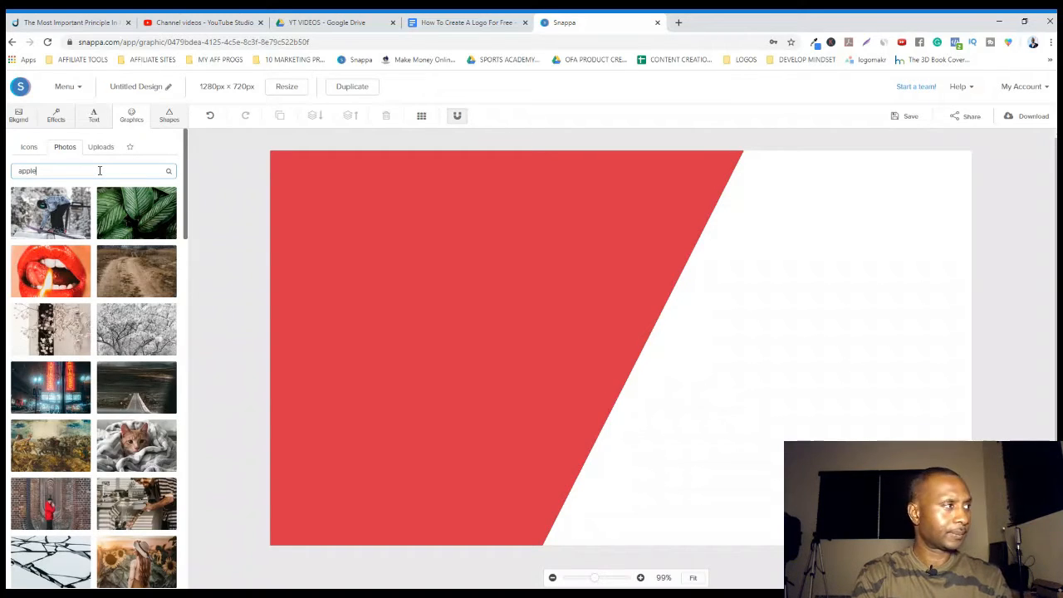
pyautogui.write(' pie')
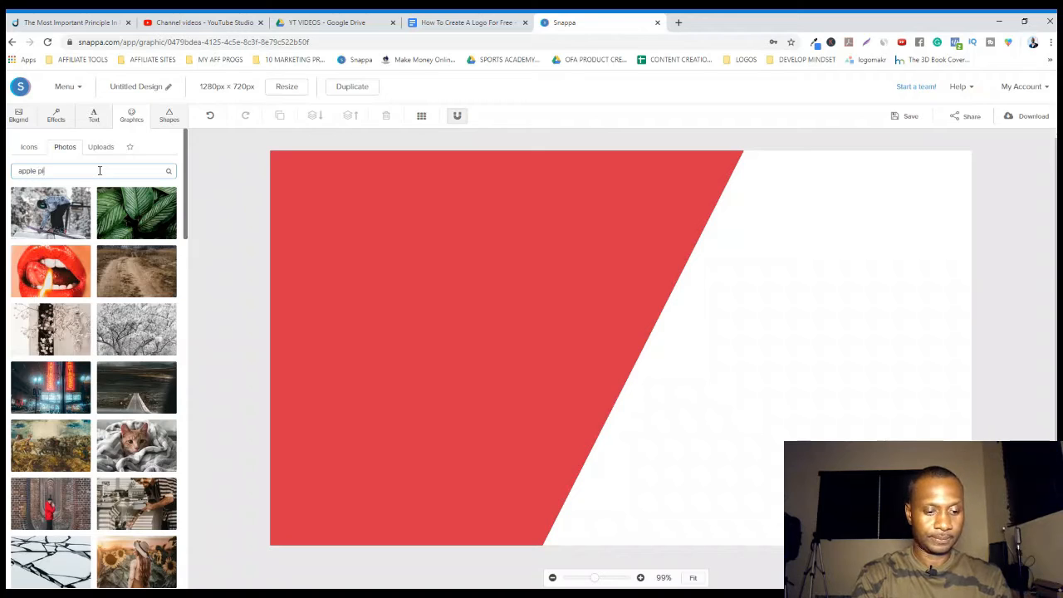
pyautogui.click(168, 174)
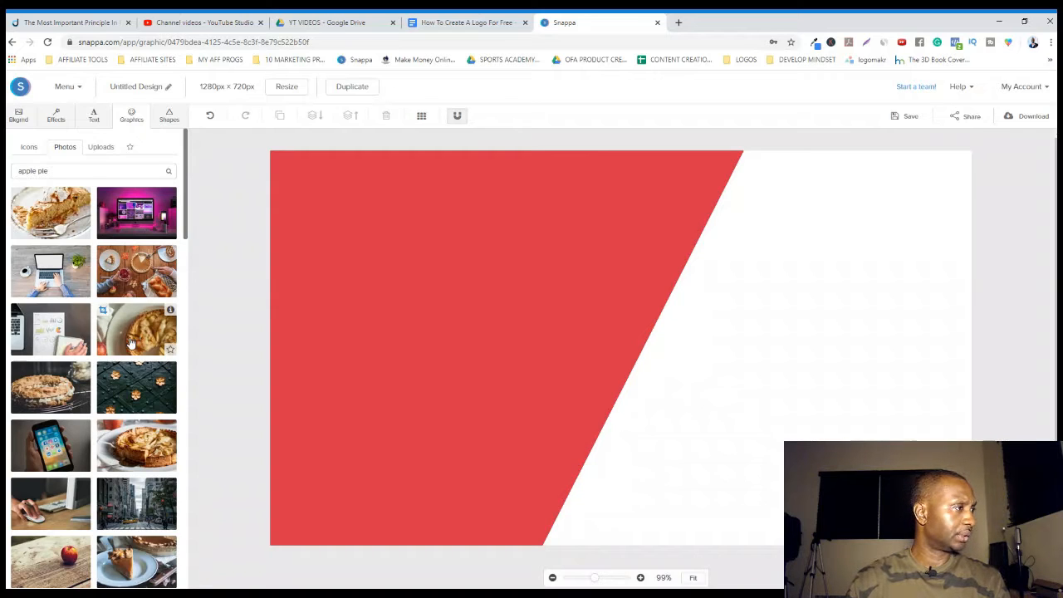
# Browse the pie photos and add the one with the star and lattice crust in a dark round pan to the canvas
pyautogui.scroll(-3, 130, 341)
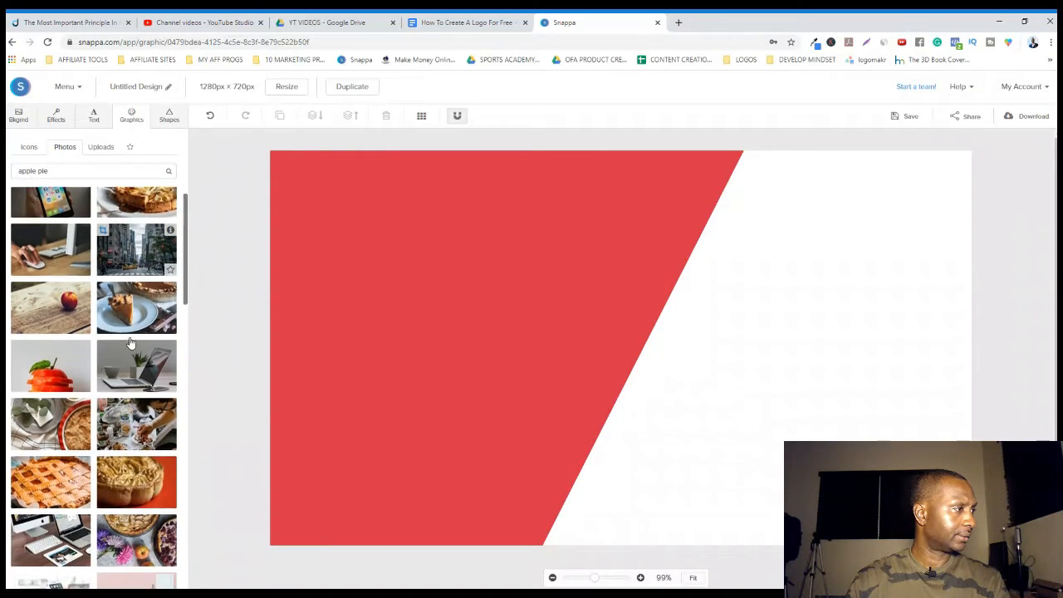
pyautogui.scroll(-3, 129, 341)
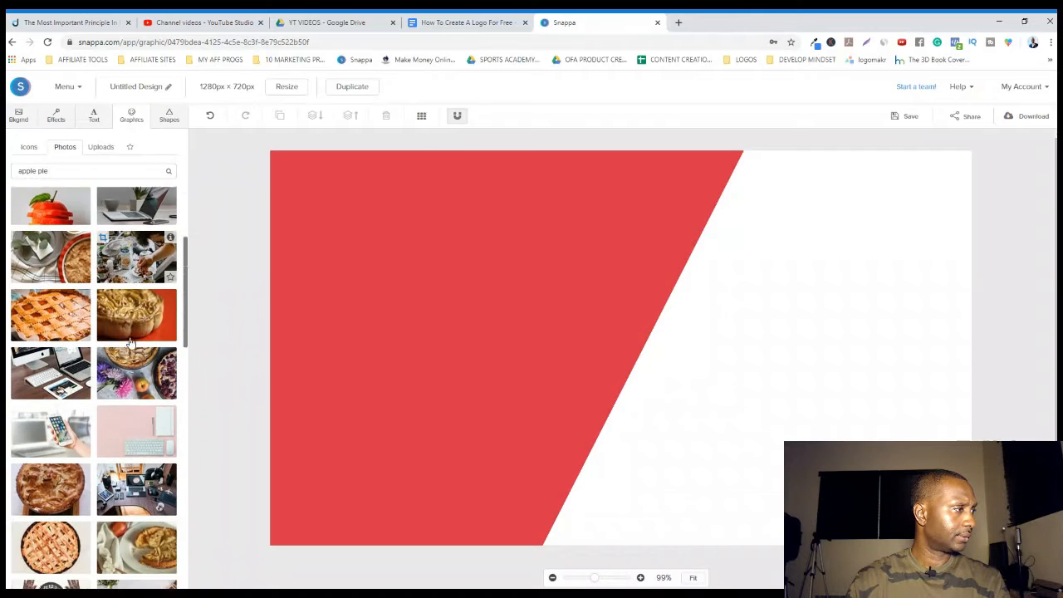
pyautogui.scroll(-3, 130, 341)
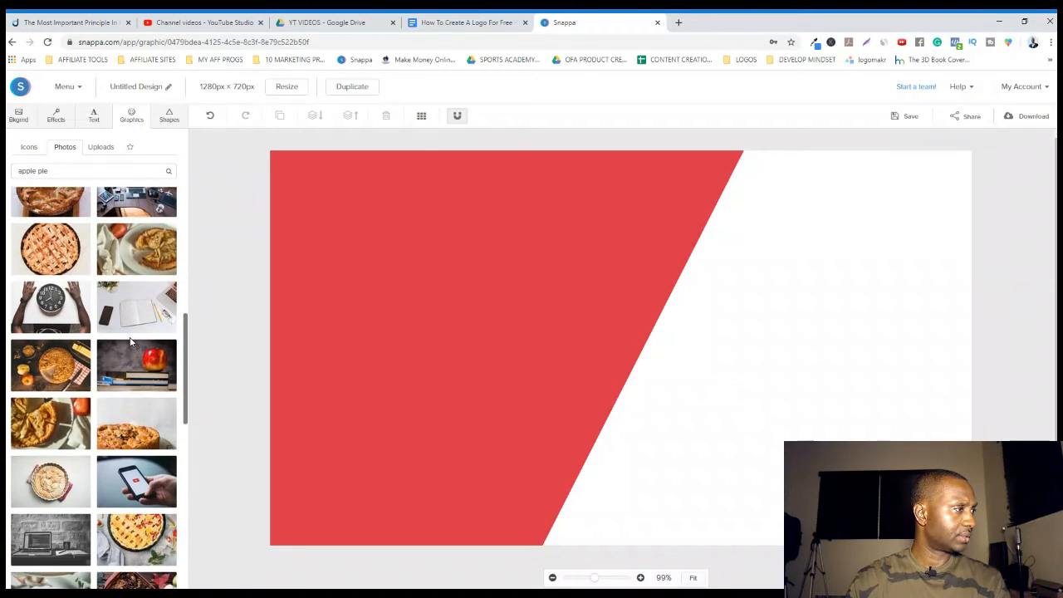
pyautogui.scroll(-2, 130, 341)
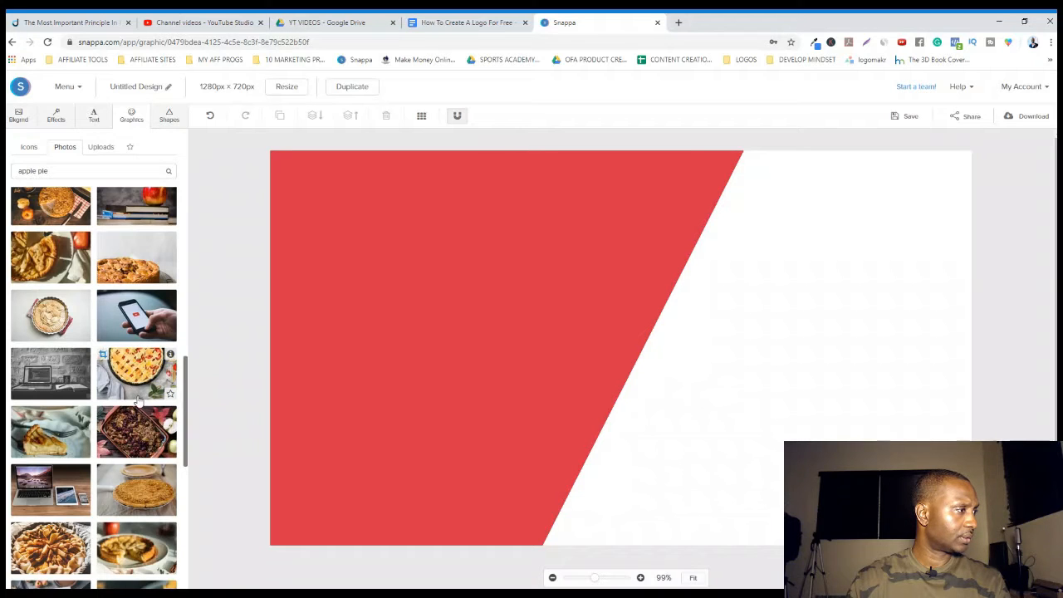
pyautogui.scroll(-1, 138, 398)
pyautogui.scroll(-1, 139, 401)
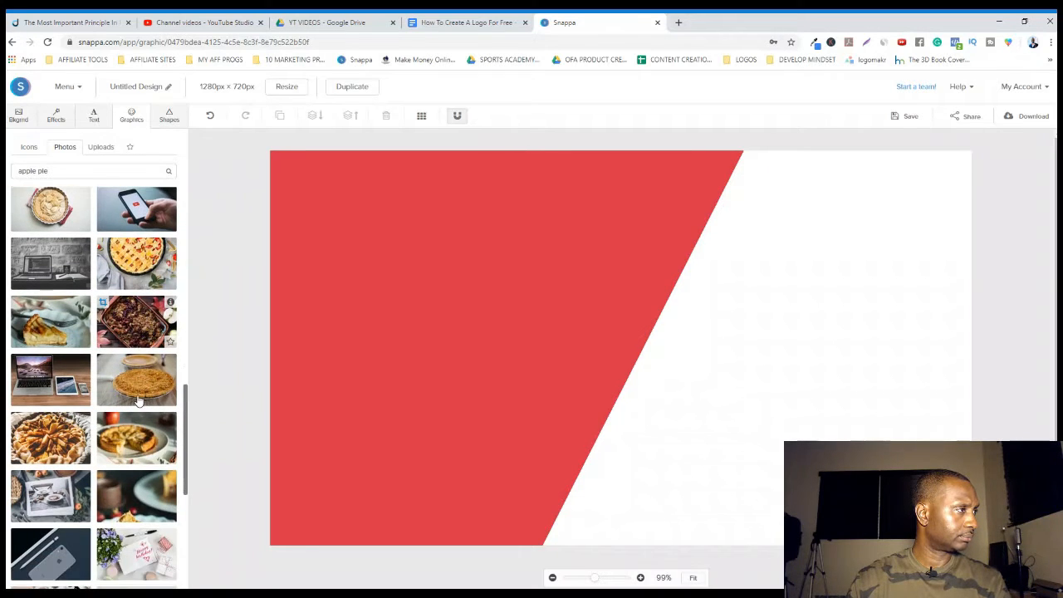
pyautogui.scroll(2, 138, 401)
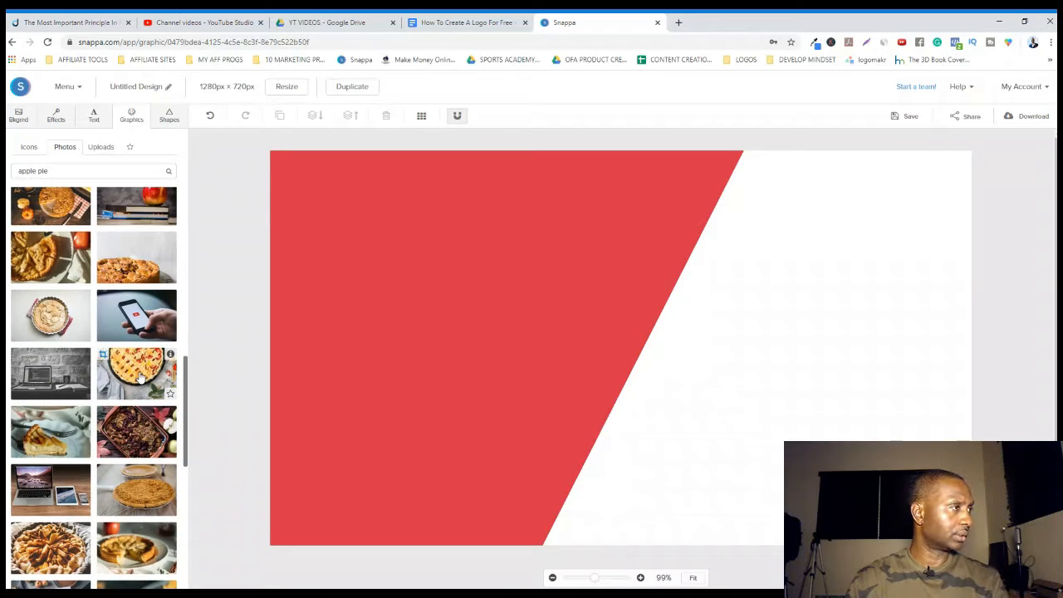
pyautogui.click(138, 374)
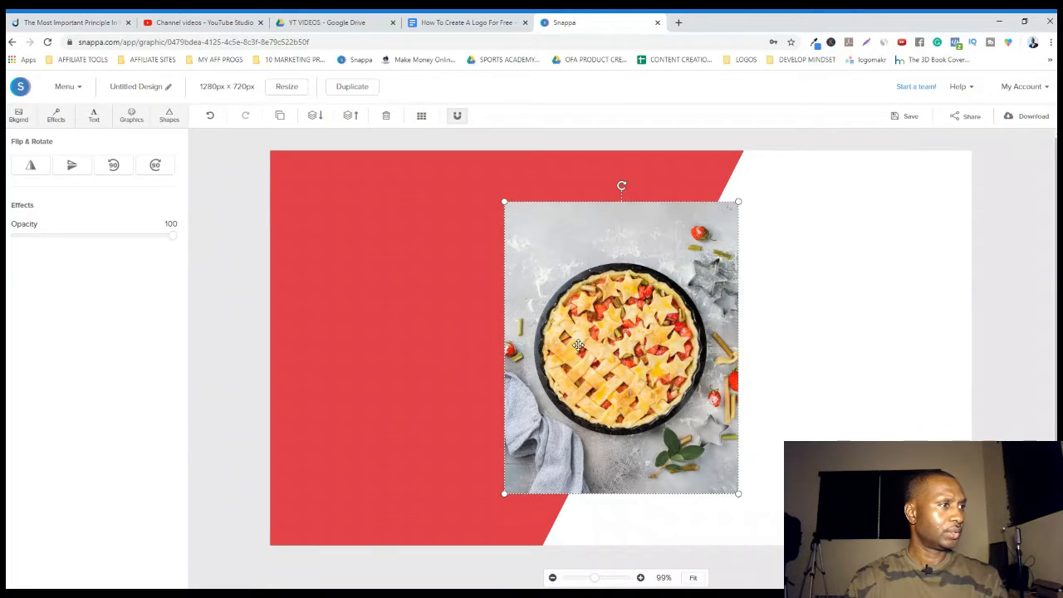
# Move the pie photo to the right side of the canvas and enlarge it until it covers the whole white area
pyautogui.moveTo(594, 344); pyautogui.dragTo(818, 391)
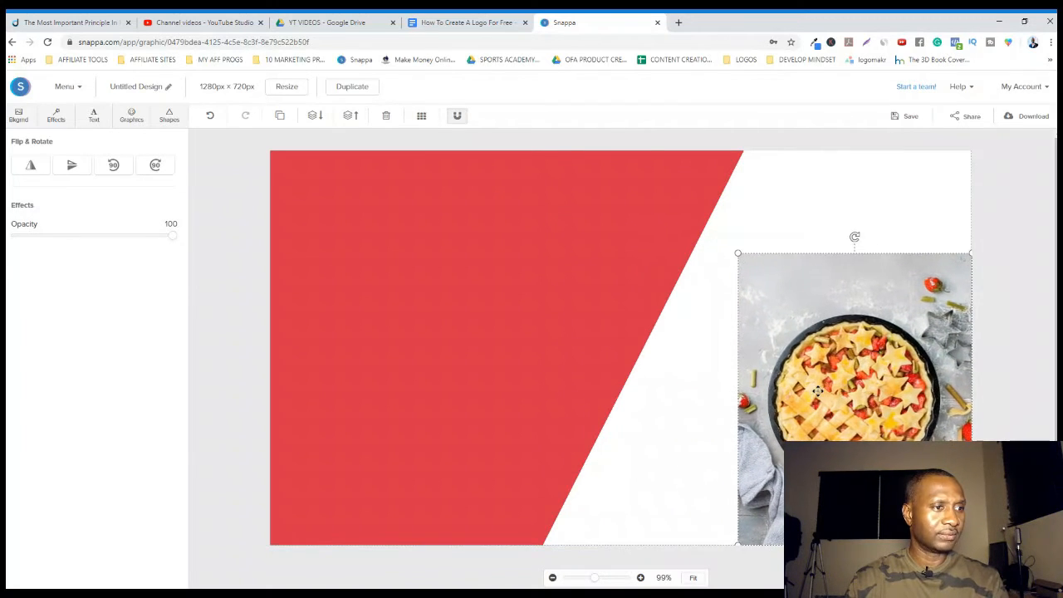
pyautogui.moveTo(739, 252); pyautogui.dragTo(693, 199)
pyautogui.moveTo(797, 349)
pyautogui.mouseDown()
pyautogui.moveTo(696, 314)
pyautogui.moveTo(588, 300)
pyautogui.moveTo(684, 314)
pyautogui.moveTo(682, 338)
pyautogui.moveTo(756, 329)
pyautogui.moveTo(741, 334)
pyautogui.moveTo(796, 358)
pyautogui.mouseUp()
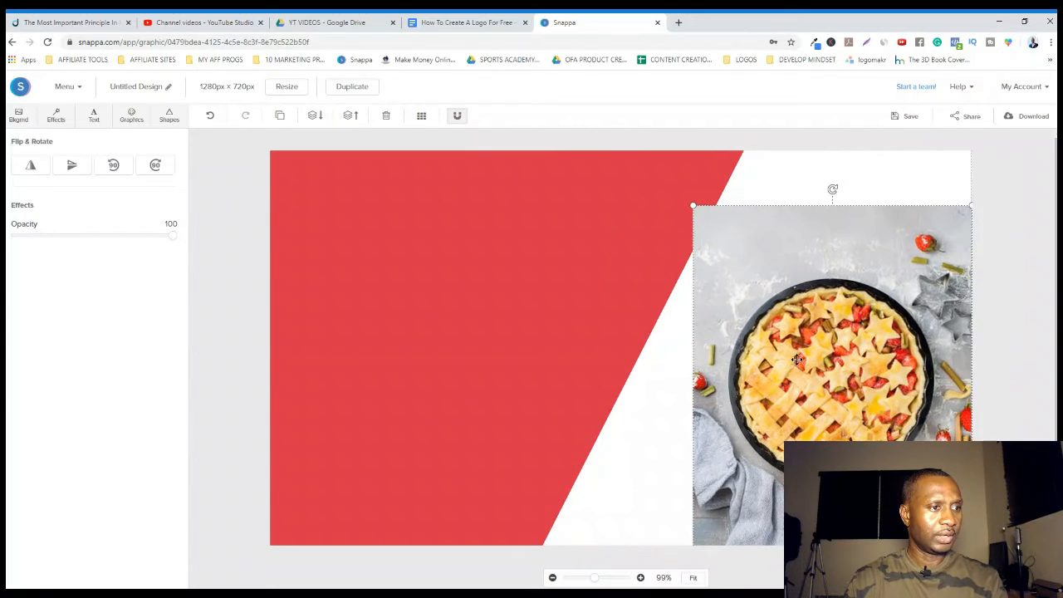
pyautogui.moveTo(692, 207); pyautogui.dragTo(594, 146)
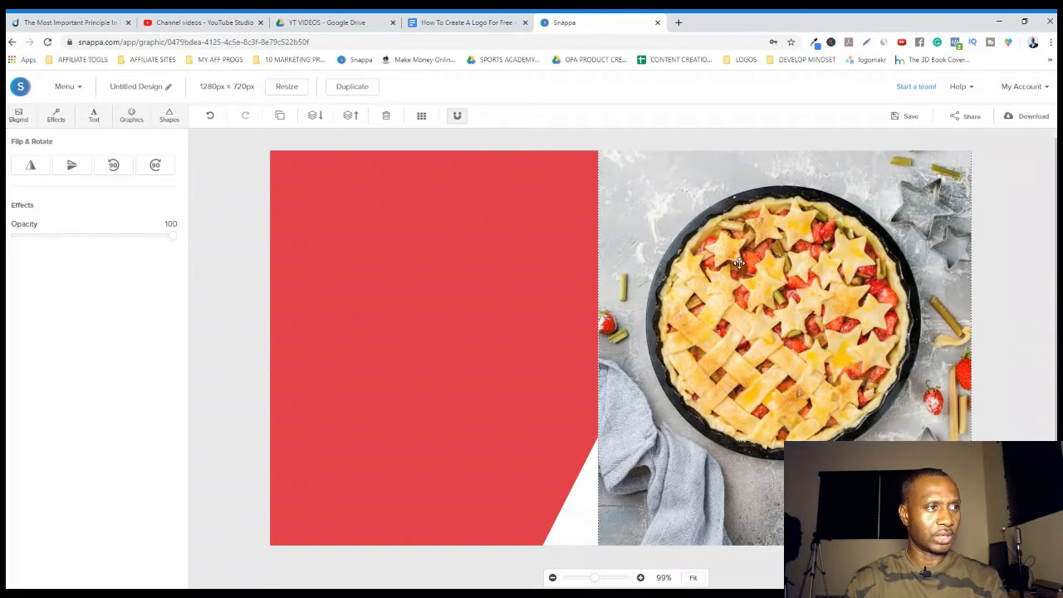
pyautogui.moveTo(730, 285); pyautogui.dragTo(781, 355)
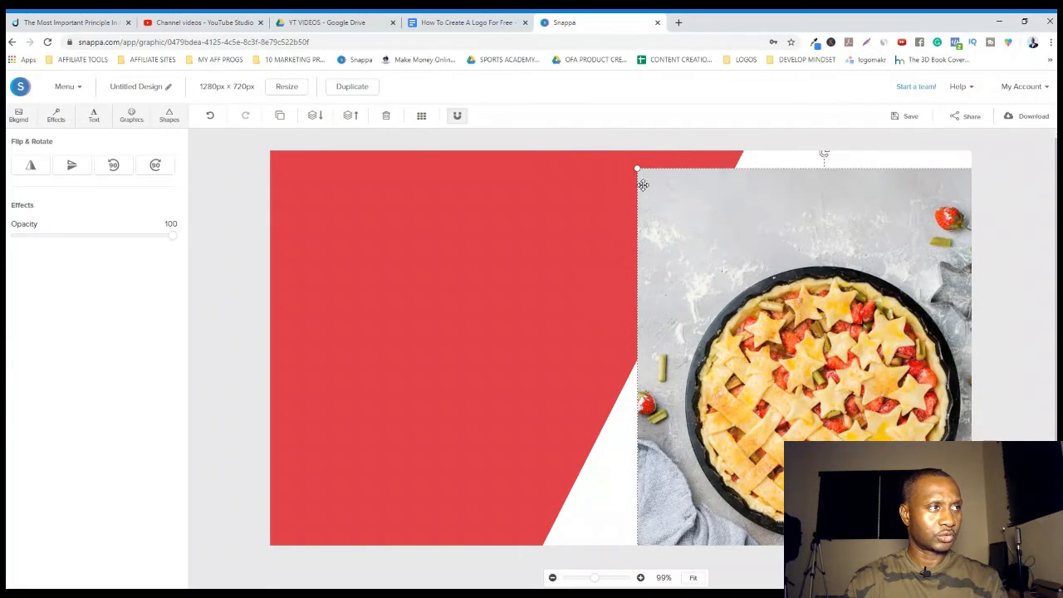
pyautogui.moveTo(635, 167); pyautogui.dragTo(551, 117)
pyautogui.moveTo(652, 203); pyautogui.dragTo(636, 208)
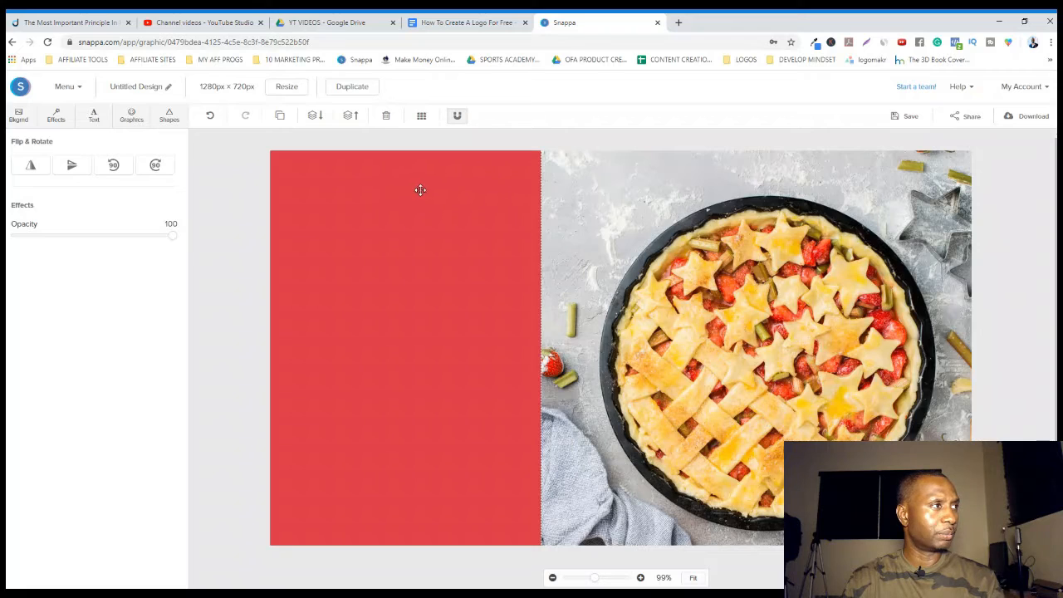
# Send the pie photo behind the red shape and nudge it so it fills the area beyond the diagonal edge
pyautogui.click(315, 120)
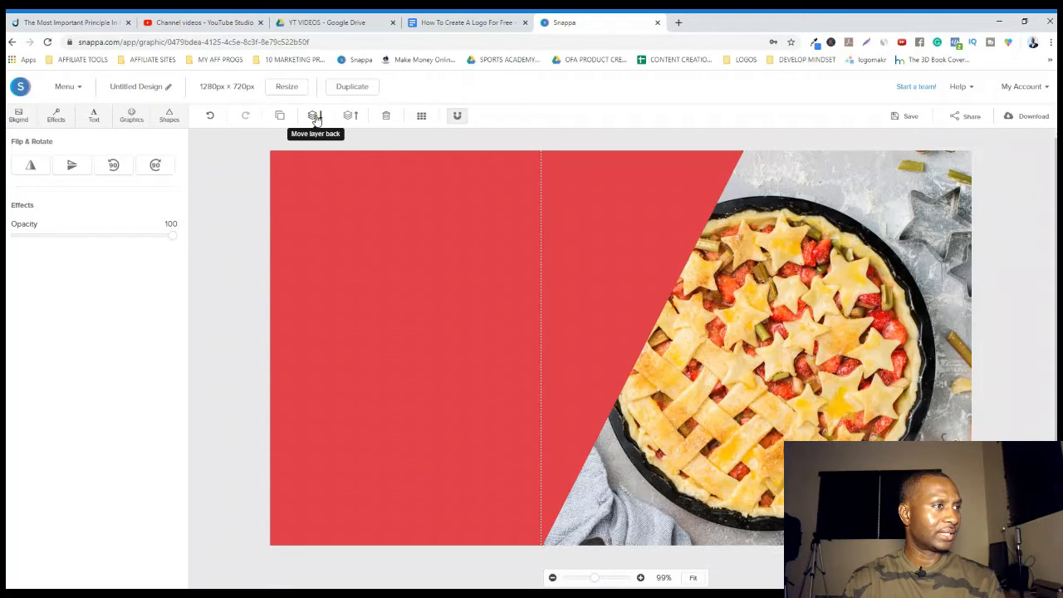
pyautogui.click(433, 292)
pyautogui.moveTo(713, 348)
pyautogui.mouseDown()
pyautogui.moveTo(744, 352)
pyautogui.moveTo(719, 350)
pyautogui.mouseUp()
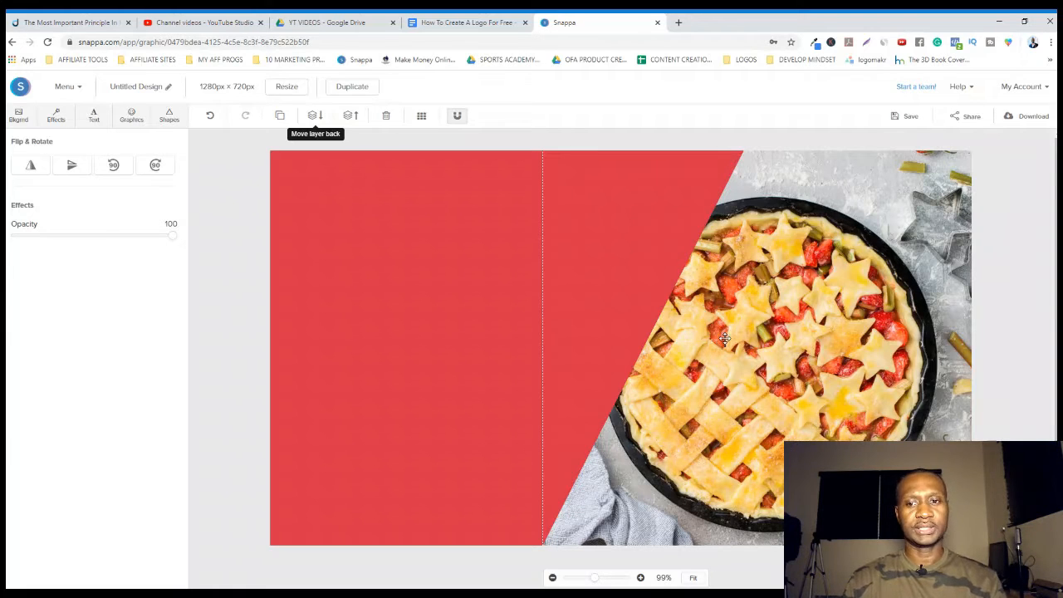
pyautogui.click(487, 330)
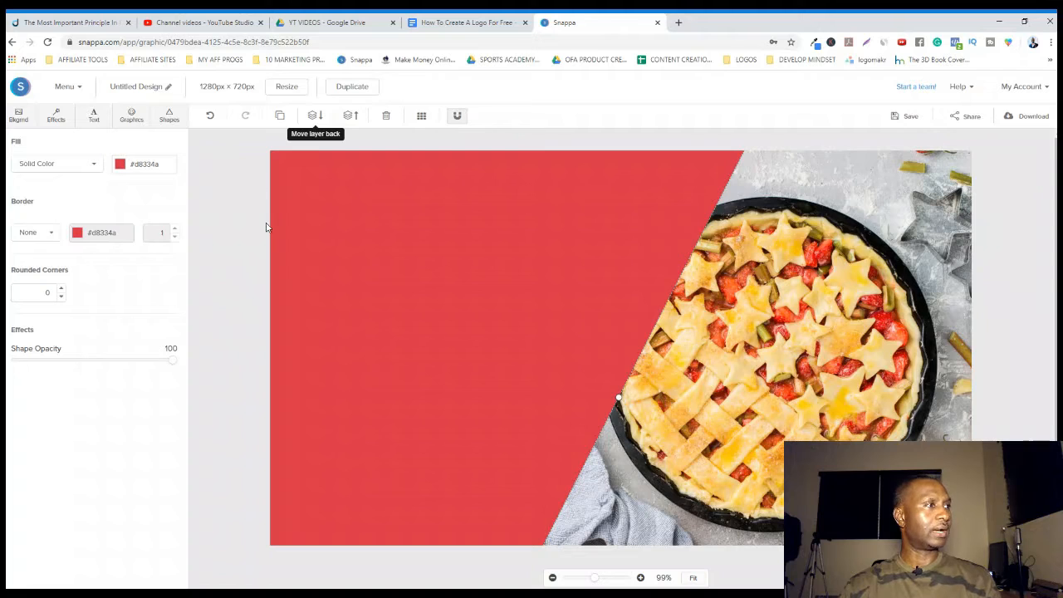
# Add a heading, place it across the upper part of the red shape and color its text white (#ffffff)
pyautogui.click(98, 120)
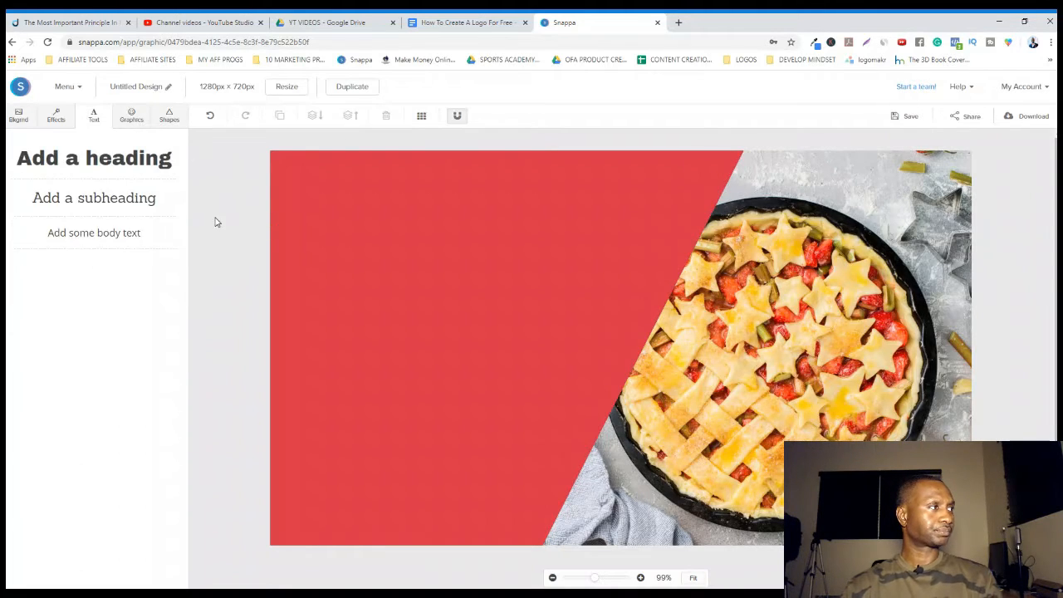
pyautogui.click(97, 160)
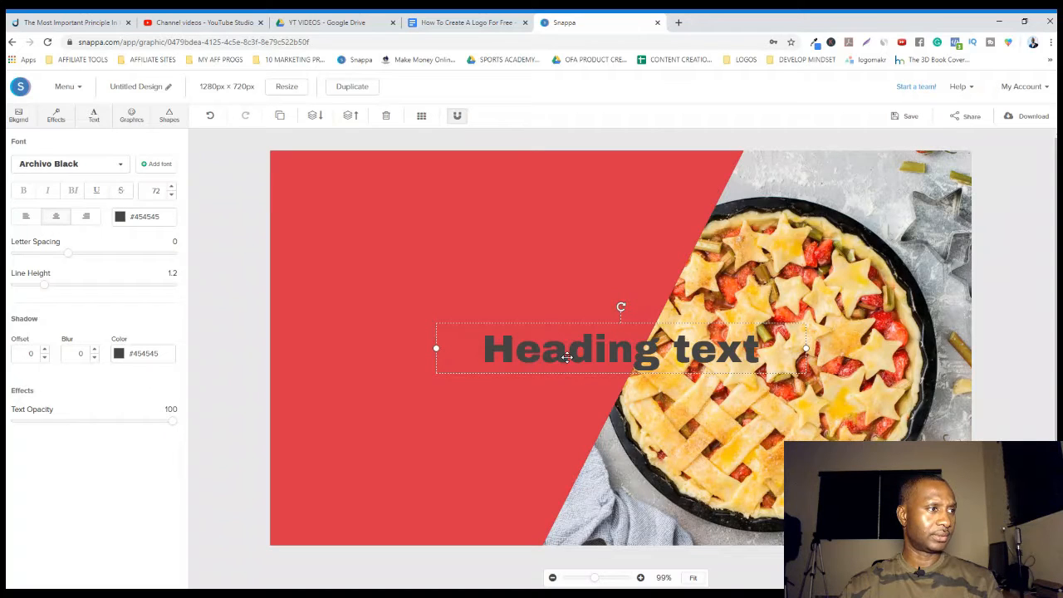
pyautogui.moveTo(572, 350); pyautogui.dragTo(431, 205)
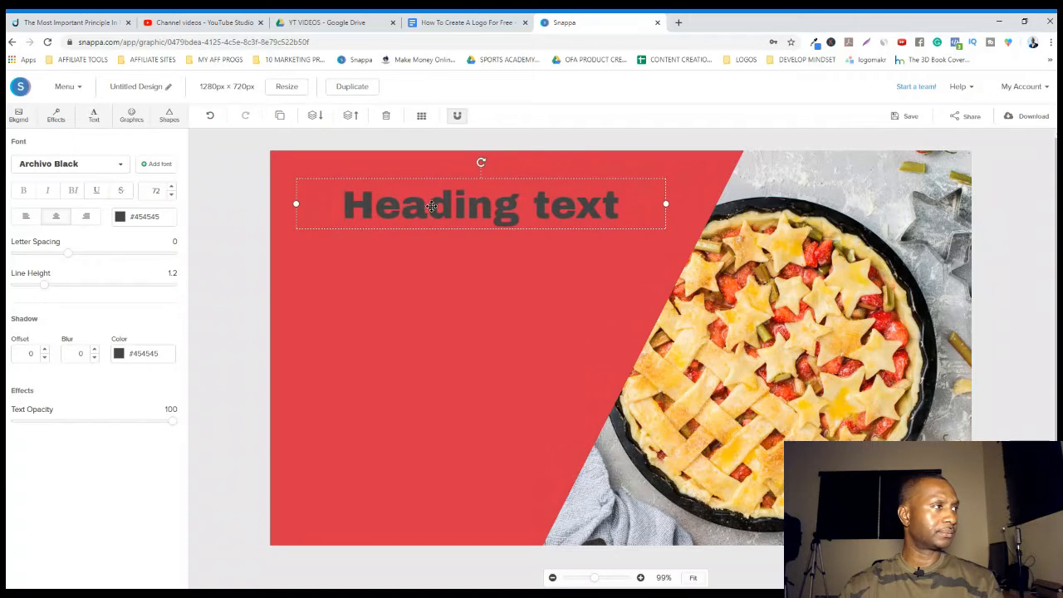
pyautogui.doubleClick(379, 212)
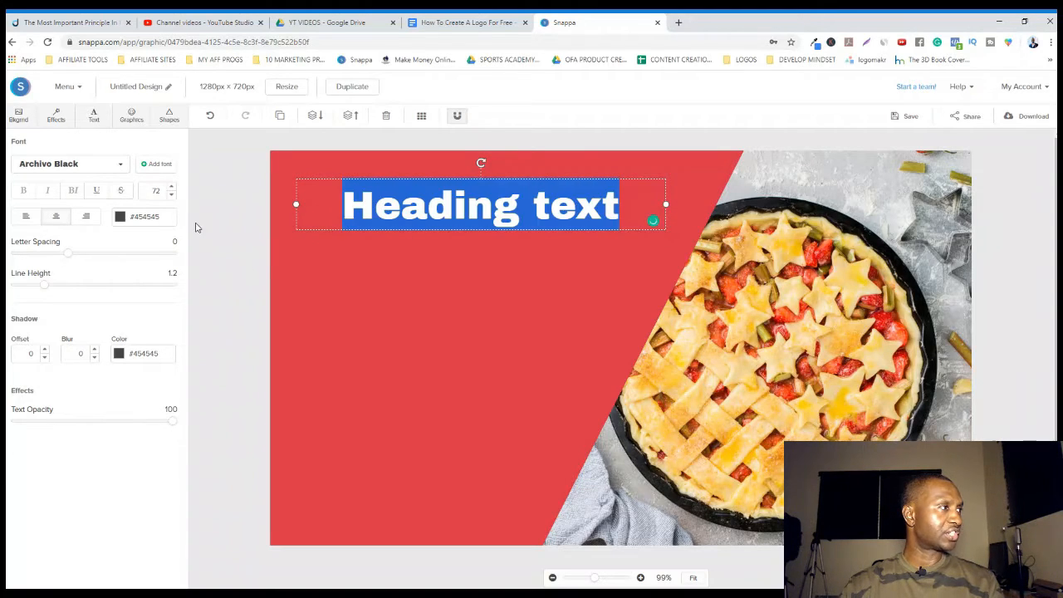
pyautogui.click(122, 217)
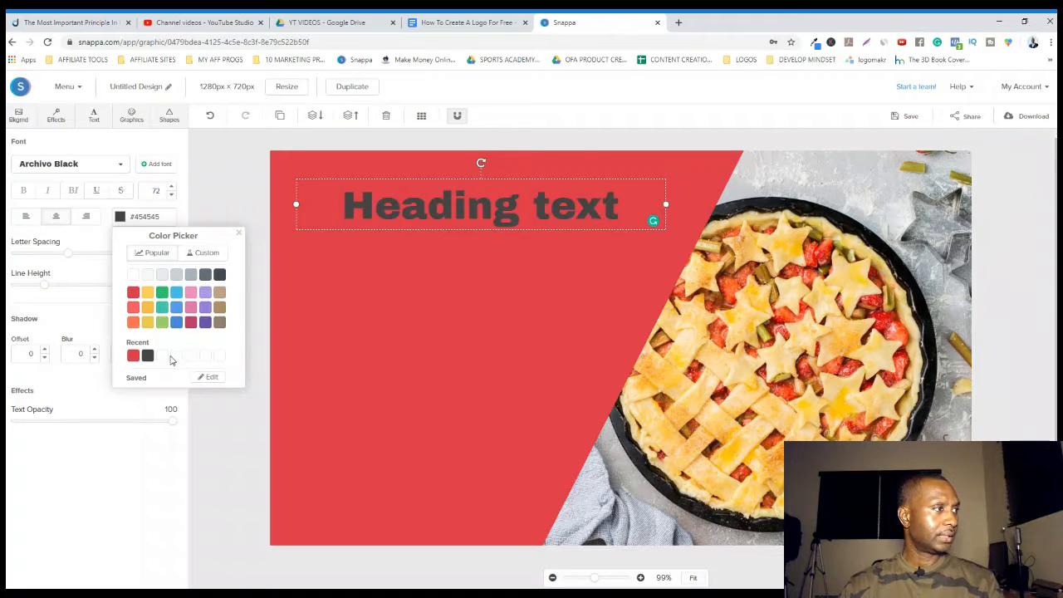
pyautogui.click(132, 277)
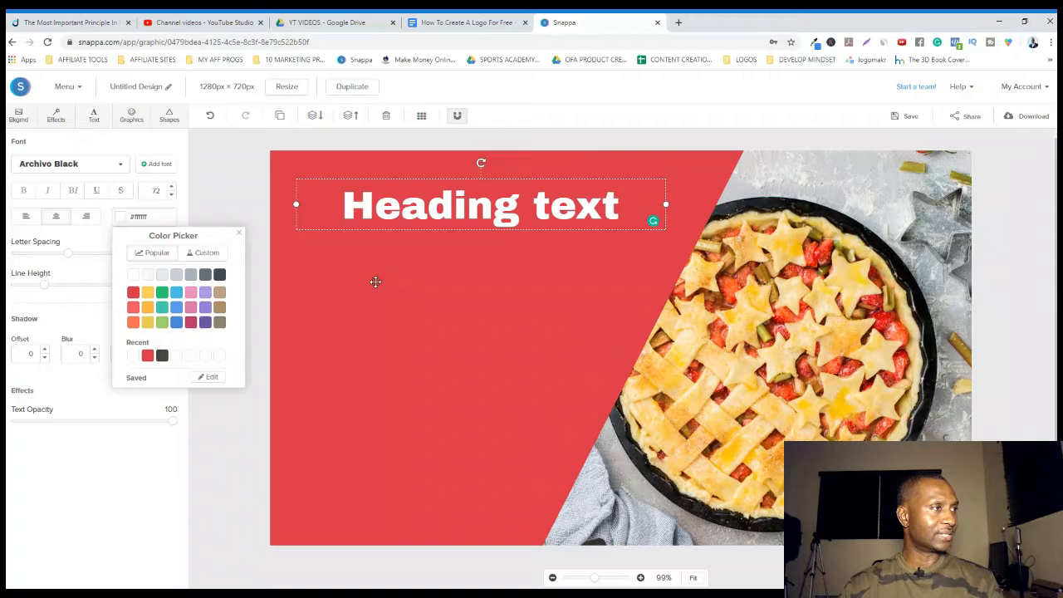
# Replace the heading's placeholder text with "How To Make A Strawberry Pie In 5 Minutes"
pyautogui.doubleClick(376, 207)
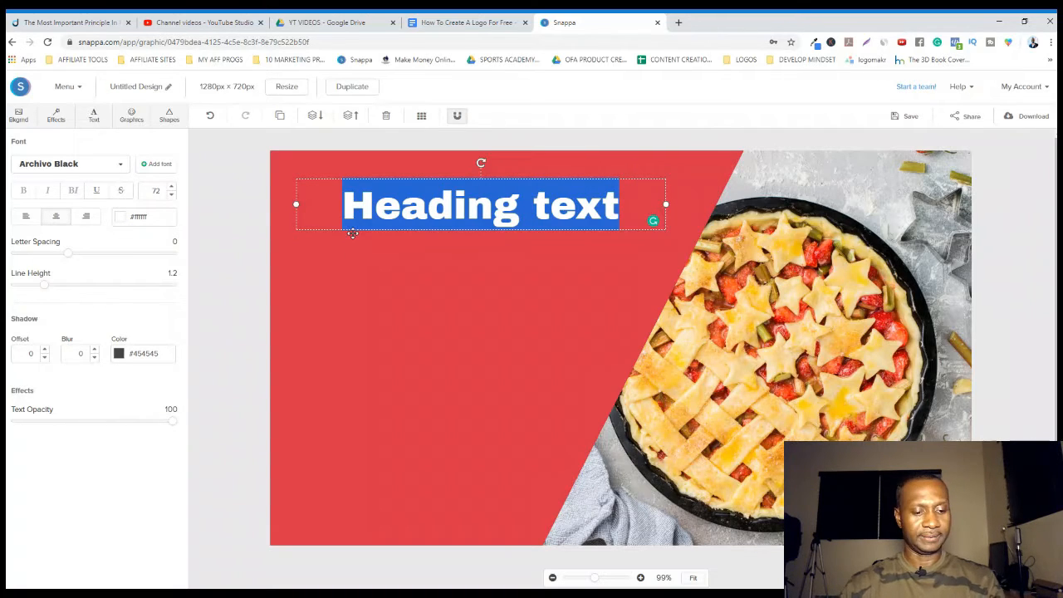
pyautogui.write('How To ')
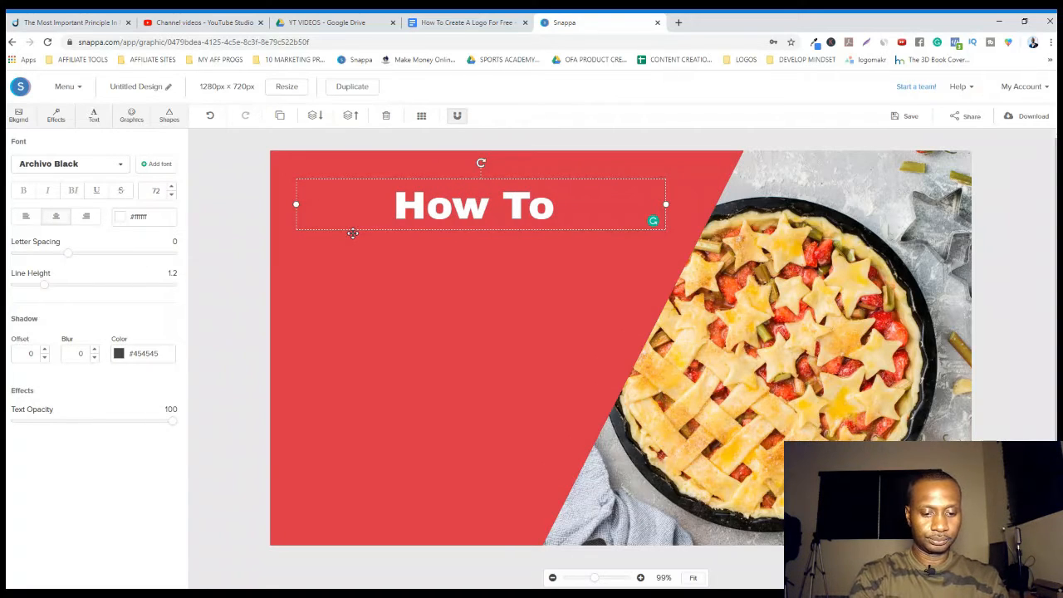
pyautogui.write('Make')
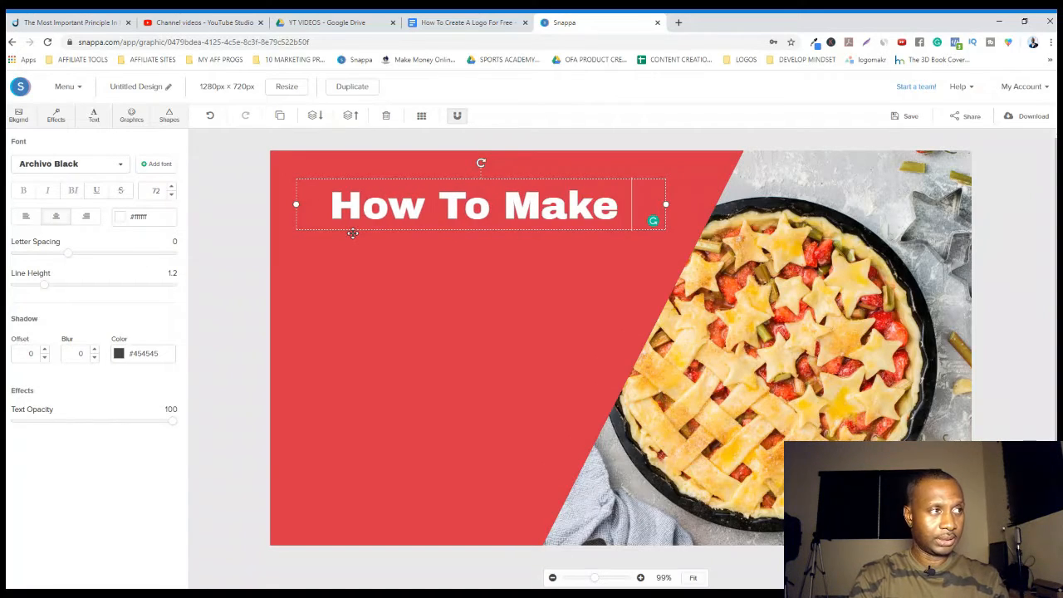
pyautogui.write(' A ')
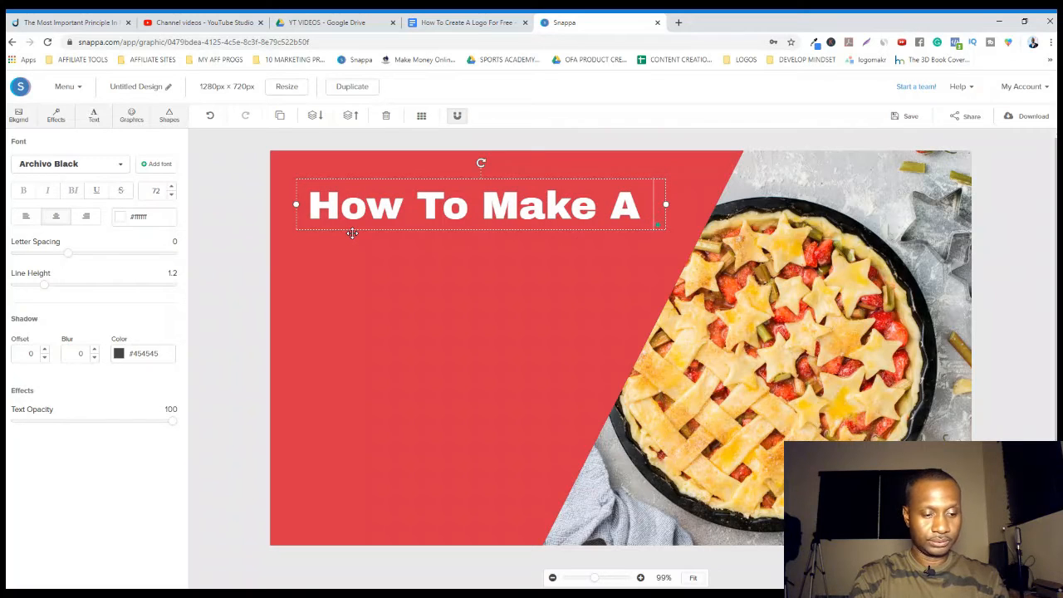
pyautogui.write('Stra')
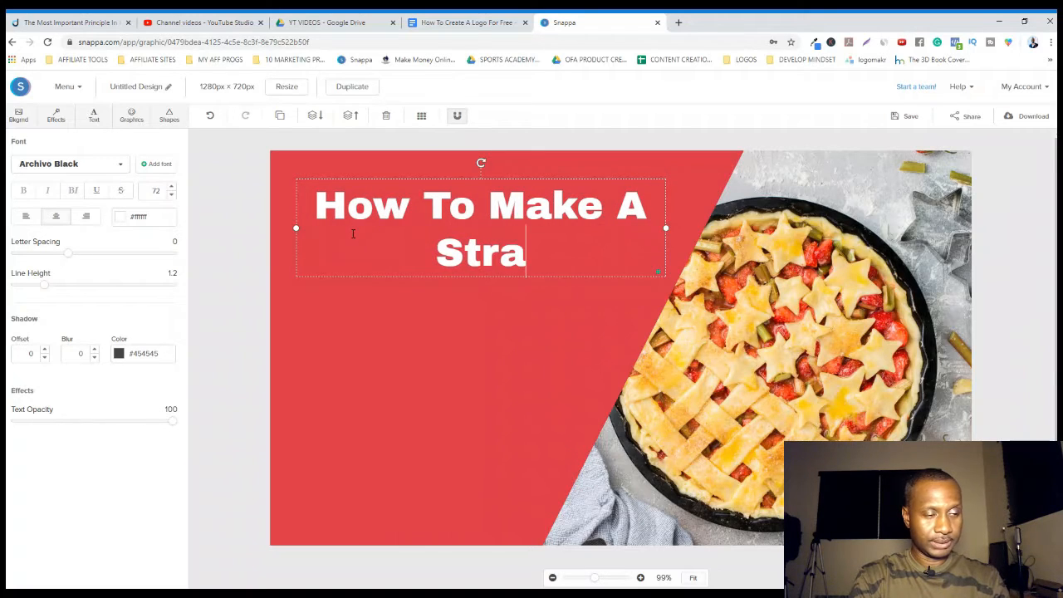
pyautogui.write('wberr')
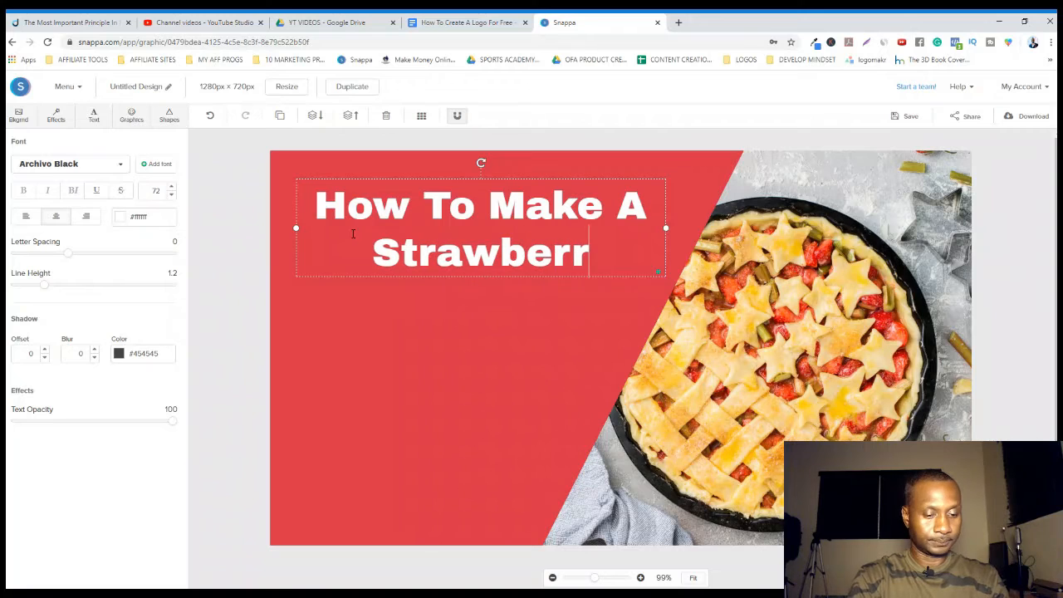
pyautogui.write('y Pie ')
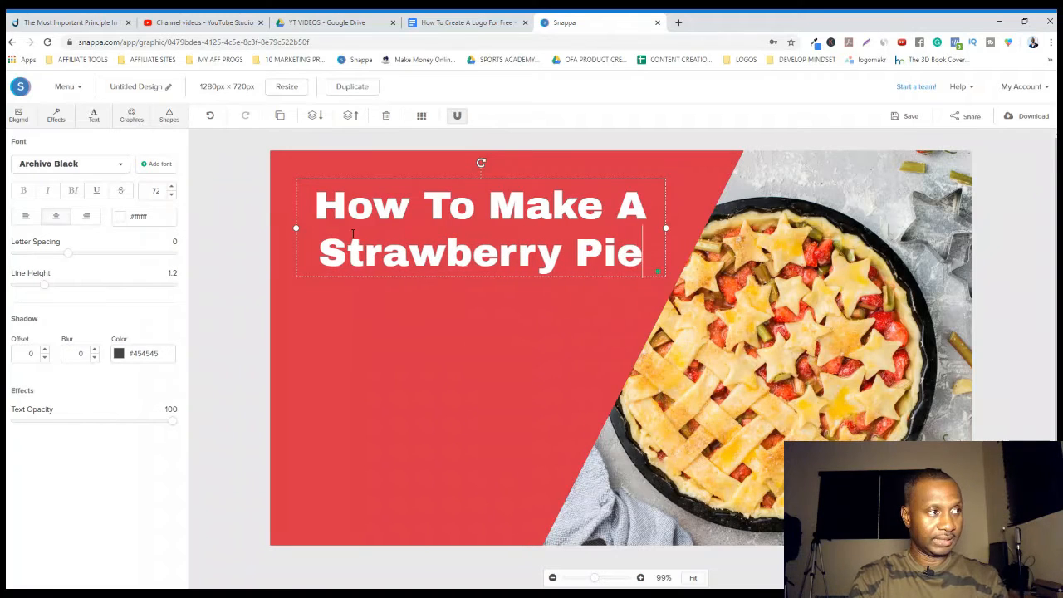
pyautogui.write('In %')
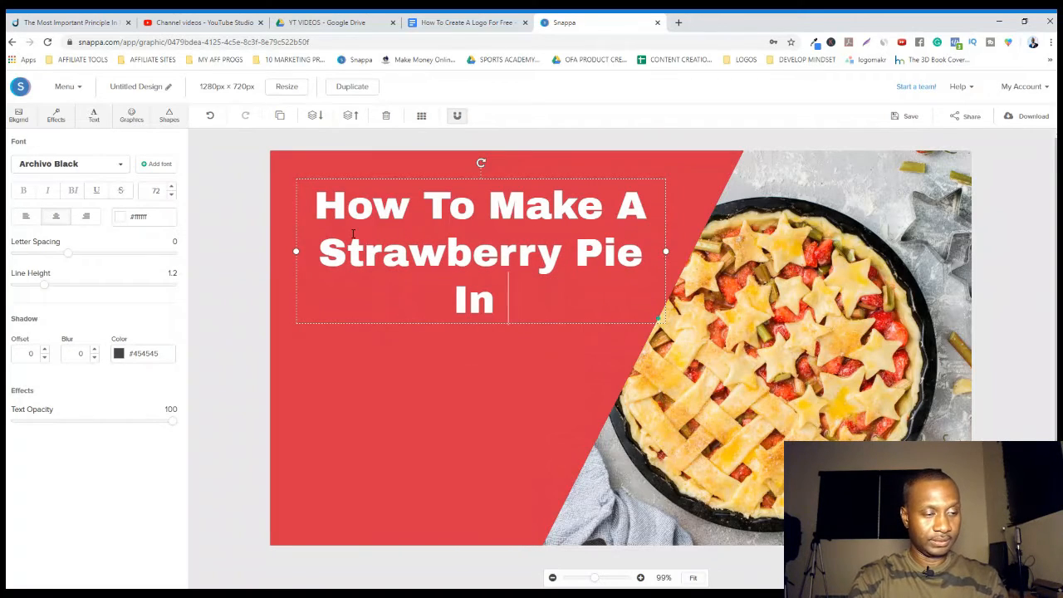
pyautogui.write(' Minutes')
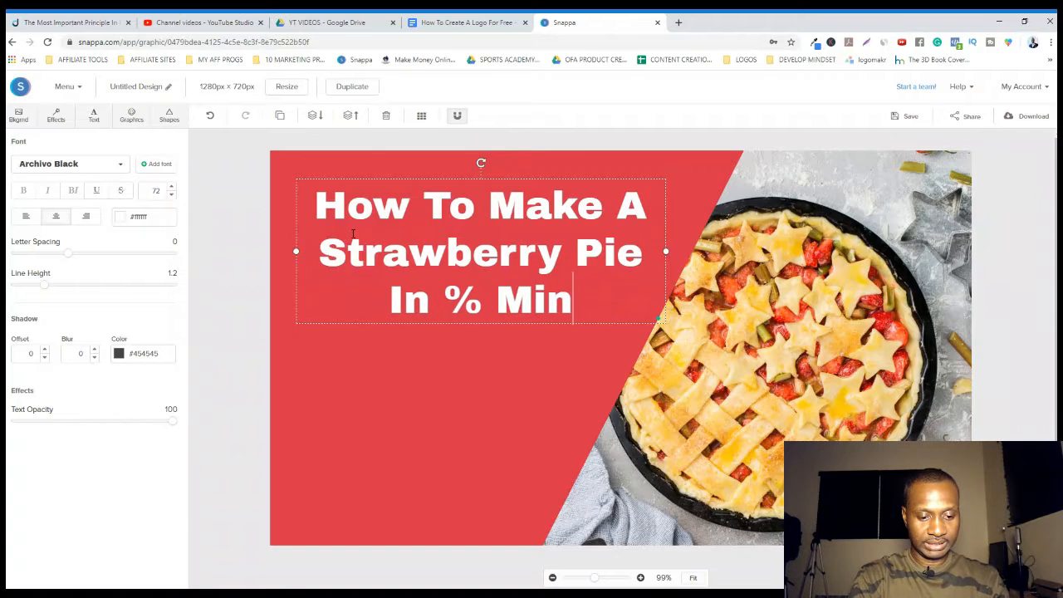
pyautogui.press('BackSpace')
pyautogui.press('BackSpace')
pyautogui.press('BackSpace')
pyautogui.press('BackSpace')
pyautogui.press('BackSpace')
pyautogui.press('BackSpace')
pyautogui.press('BackSpace')
pyautogui.press('BackSpace')
pyautogui.press('BackSpace')
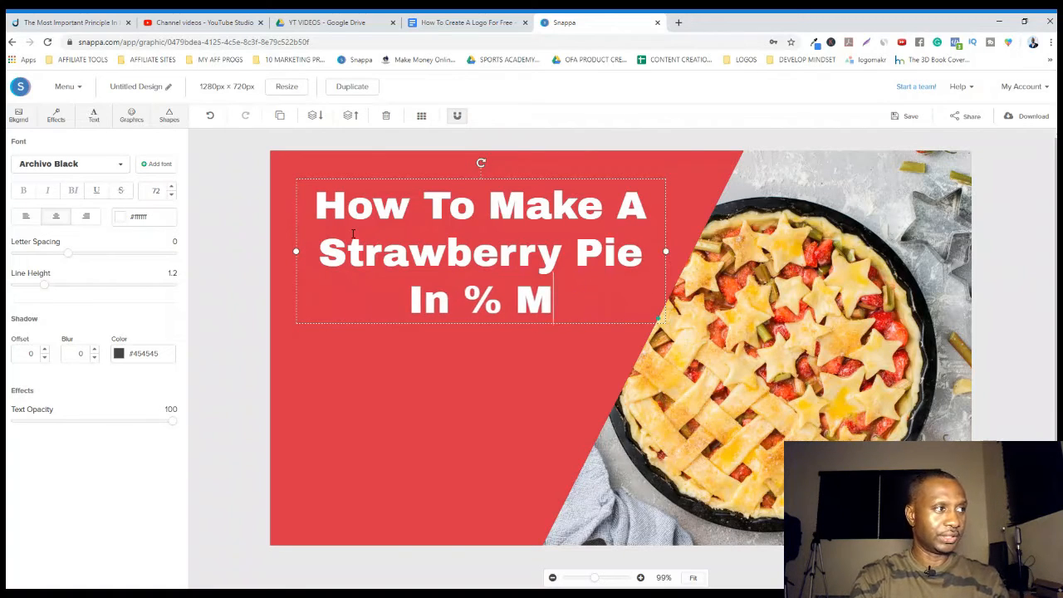
pyautogui.write('5')
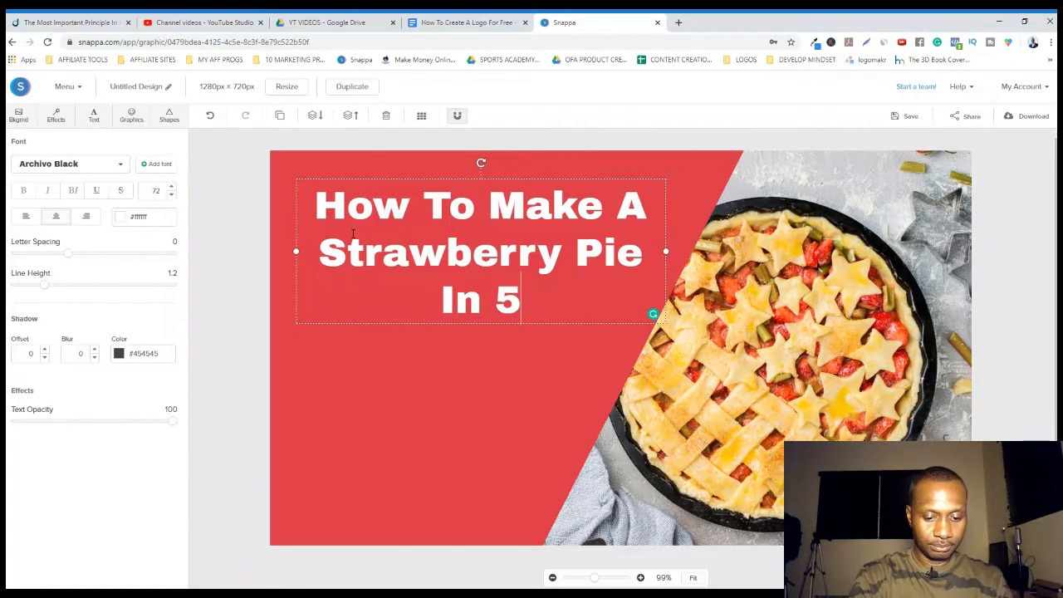
pyautogui.write(' Minutes')
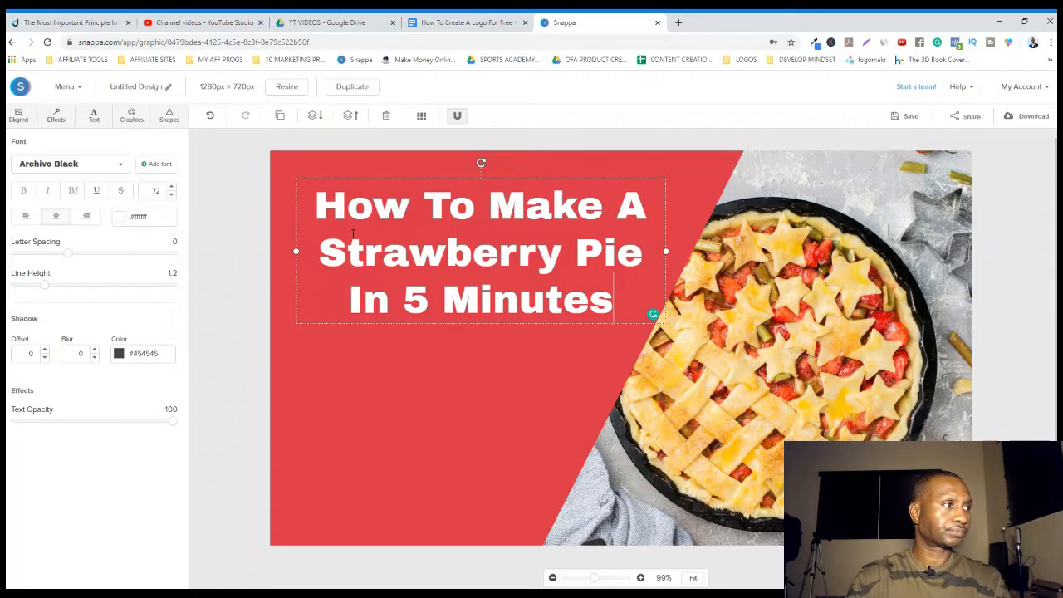
pyautogui.click(378, 405)
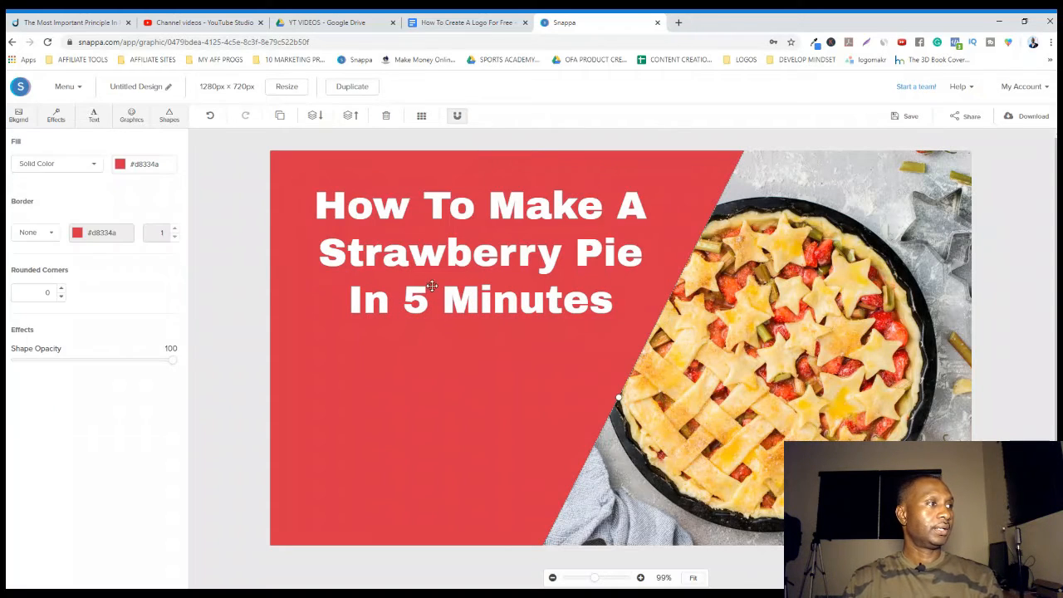
# Move the heading slightly down and toward the canvas's outer edge on the red shape, and set its font to Berkshire Swash
pyautogui.moveTo(437, 279); pyautogui.dragTo(420, 303)
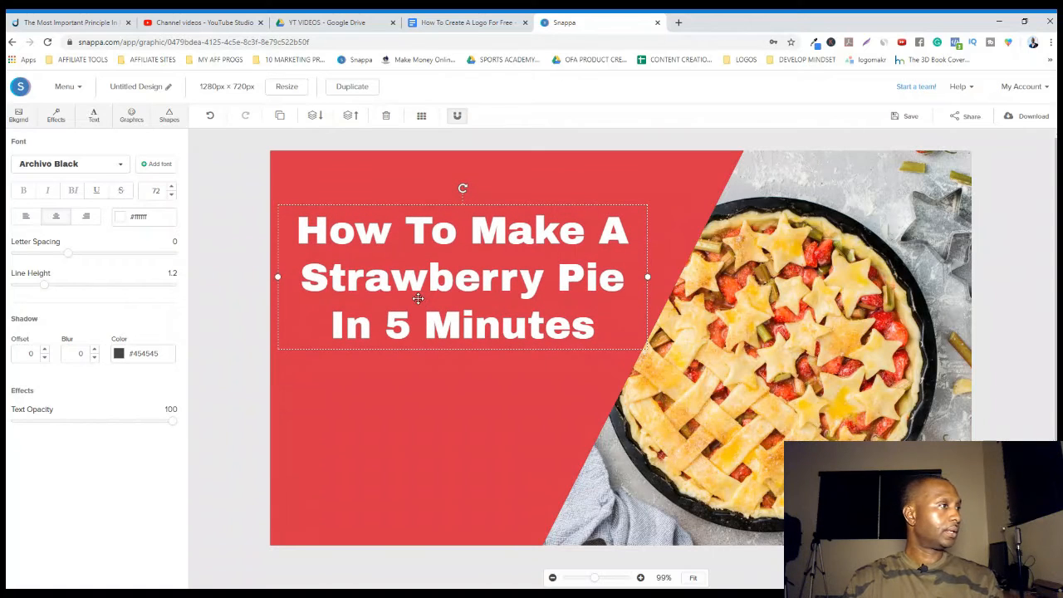
pyautogui.click(122, 168)
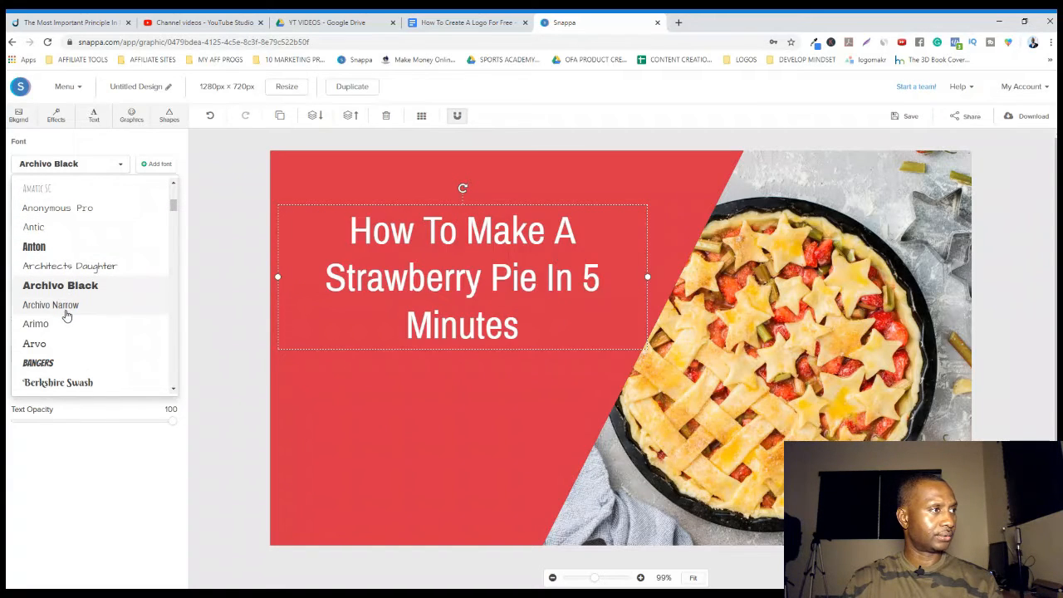
pyautogui.click(74, 382)
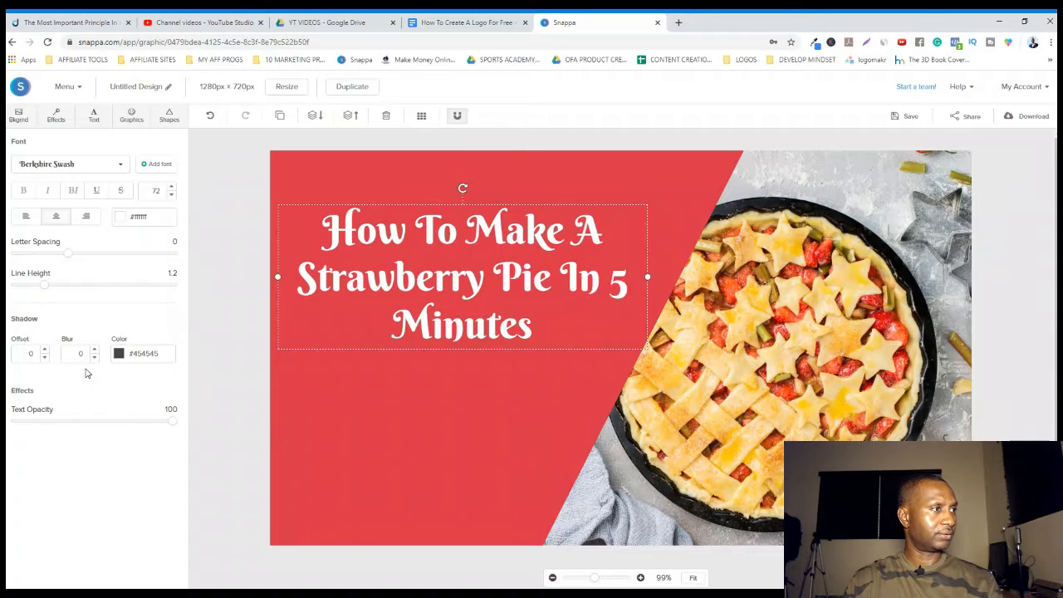
pyautogui.click(530, 414)
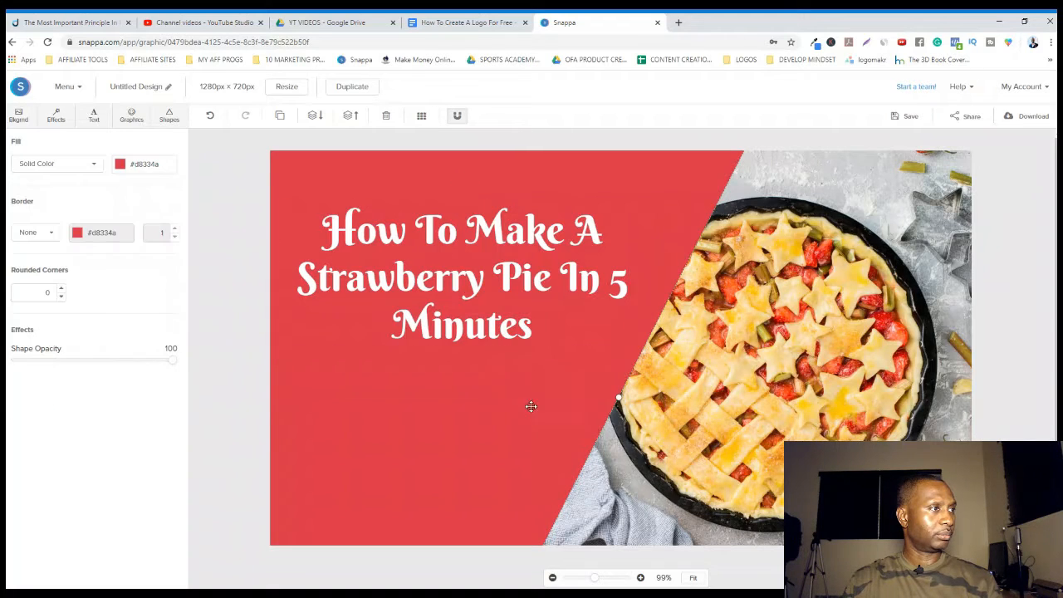
# Increase the heading's font size to 92 and nudge it slightly up and away from the pie photo
pyautogui.click(508, 290)
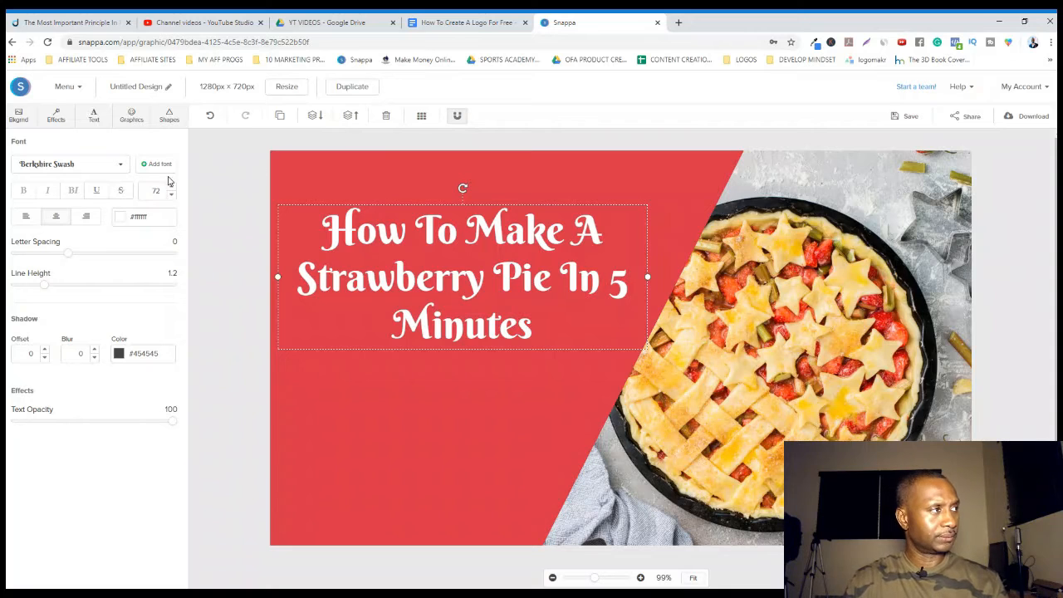
pyautogui.click(170, 188)
pyautogui.click(170, 188)
pyautogui.click(170, 188)
pyautogui.click(170, 189)
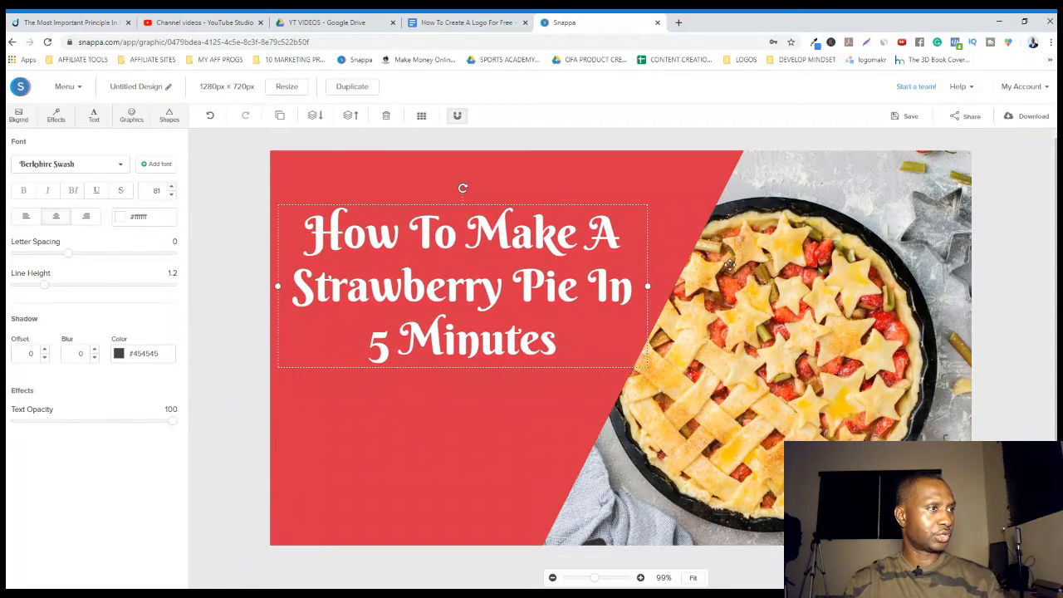
pyautogui.click(172, 189)
pyautogui.click(172, 190)
pyautogui.click(172, 189)
pyautogui.click(172, 189)
pyautogui.click(171, 189)
pyautogui.click(171, 189)
pyautogui.click(172, 190)
pyautogui.click(172, 189)
pyautogui.click(172, 189)
pyautogui.click(172, 190)
pyautogui.click(172, 189)
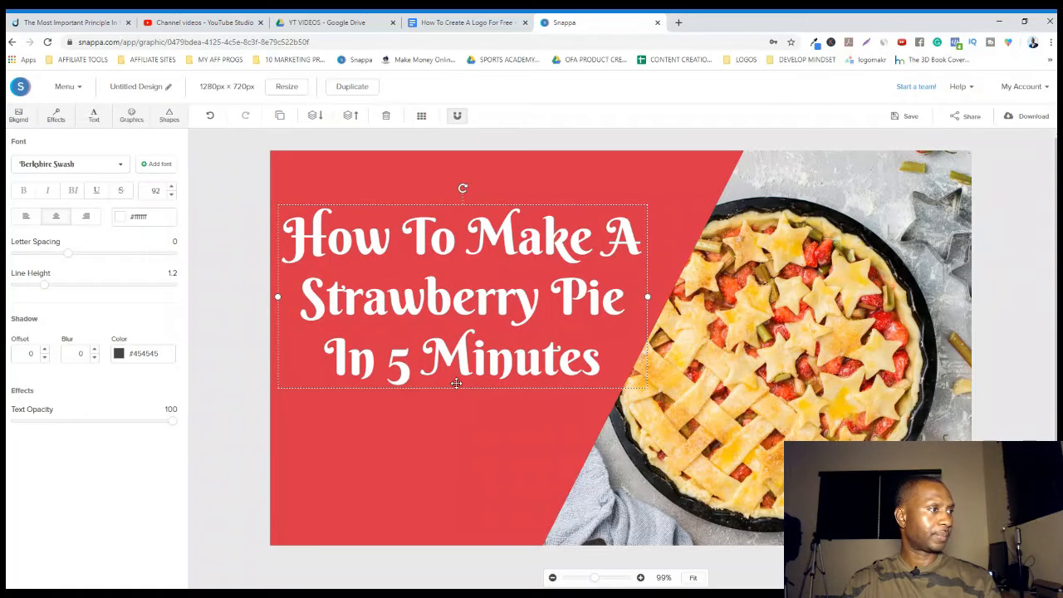
pyautogui.click(438, 420)
pyautogui.moveTo(442, 310); pyautogui.dragTo(436, 303)
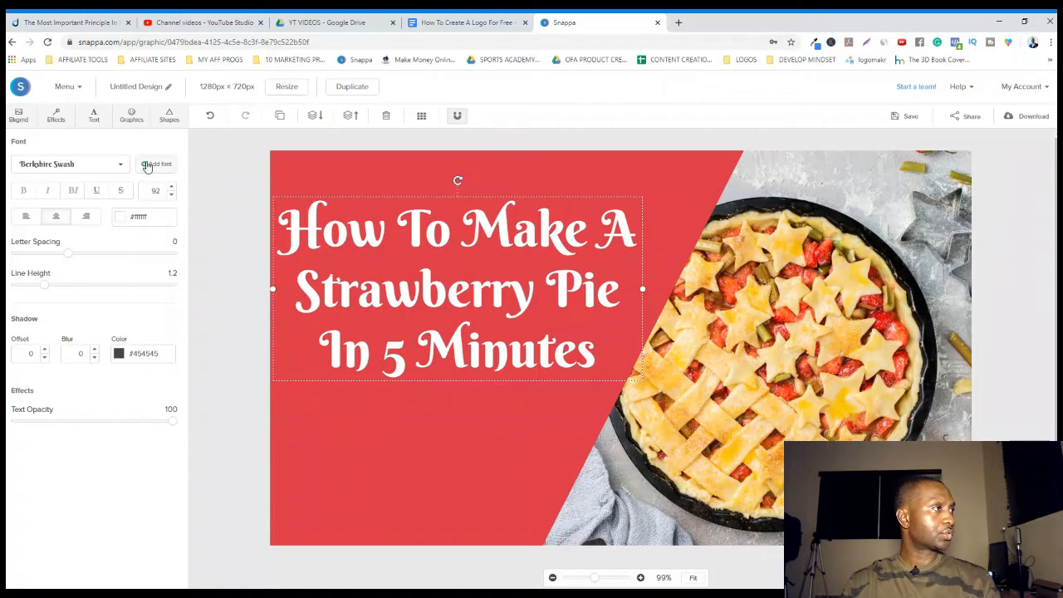
# Add a horizontal line beneath the heading's last row on the red shape and color it white
pyautogui.click(169, 116)
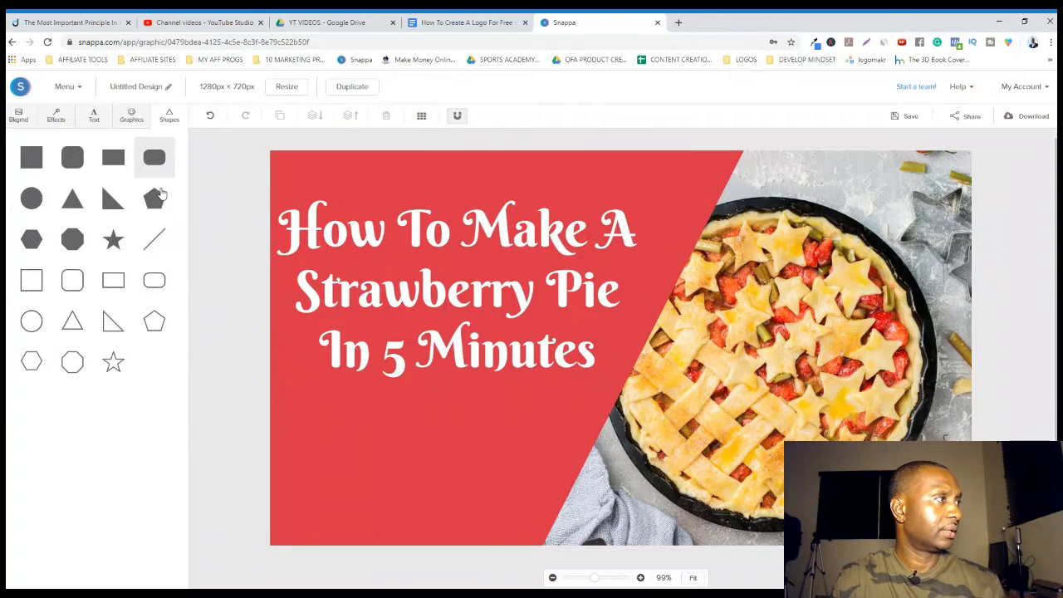
pyautogui.click(153, 245)
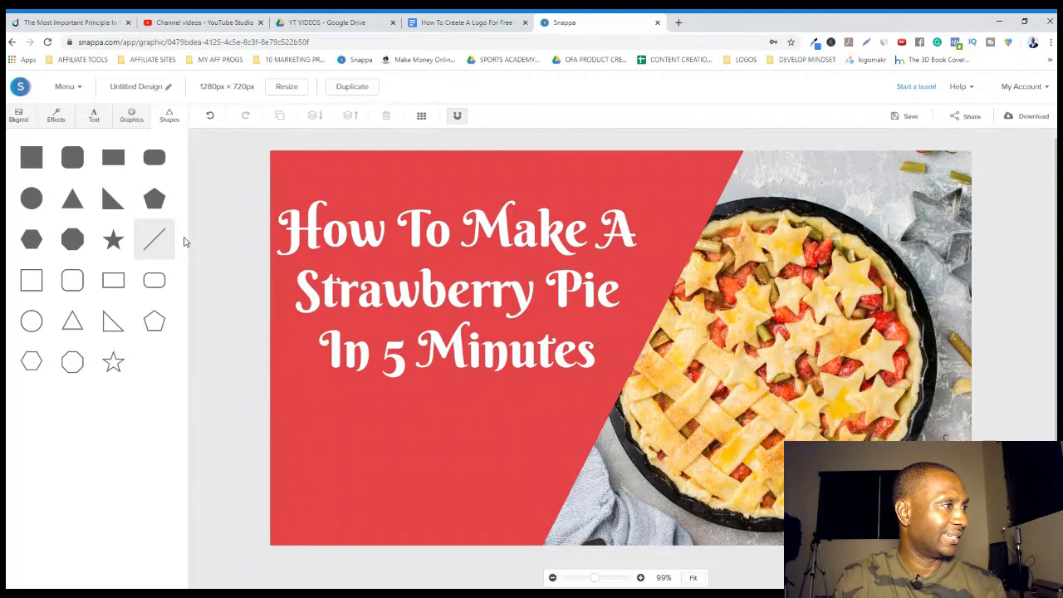
pyautogui.moveTo(596, 349); pyautogui.dragTo(406, 395)
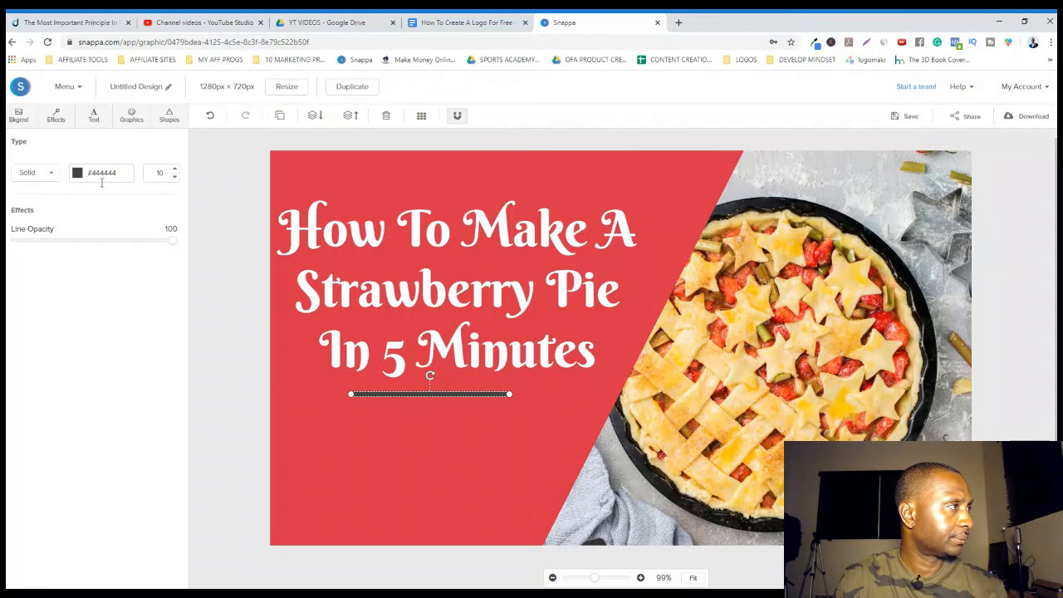
pyautogui.click(76, 174)
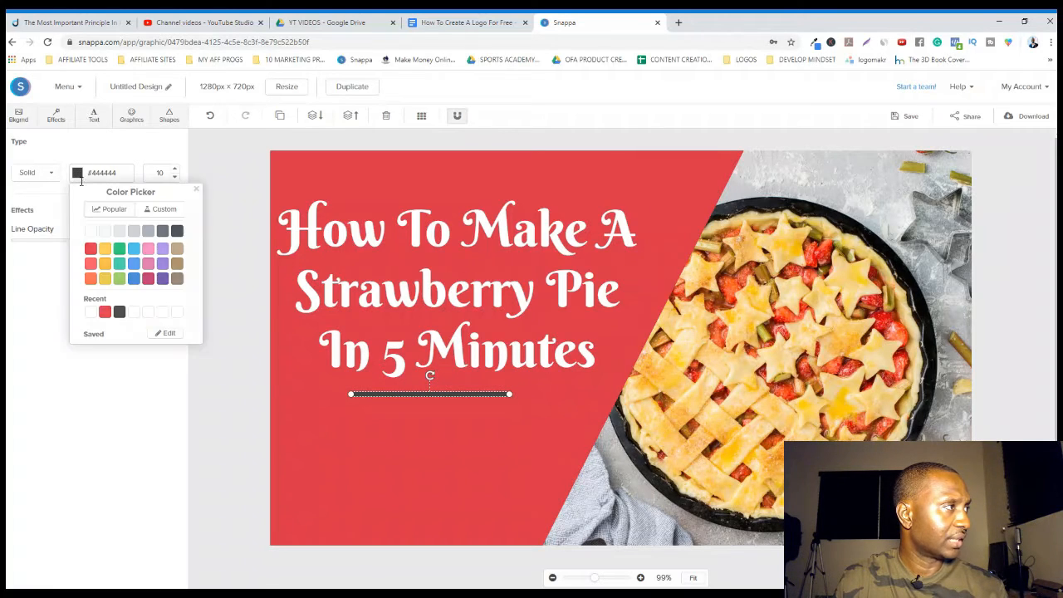
pyautogui.click(89, 232)
pyautogui.click(376, 462)
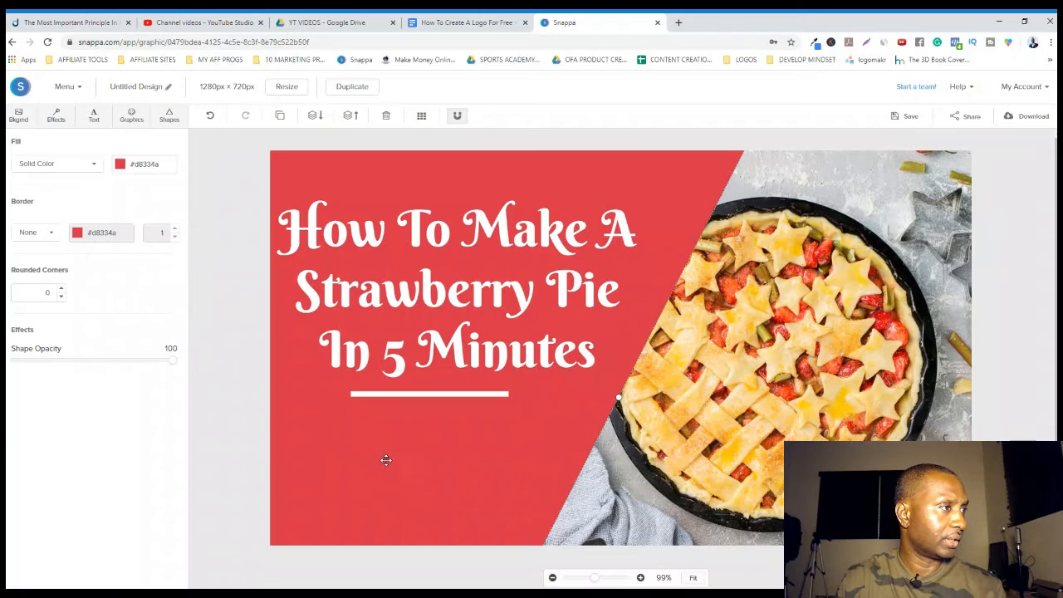
# Look through the apple pie photos, search the icon graphics for "christmas" and browse the matching icons
pyautogui.click(131, 118)
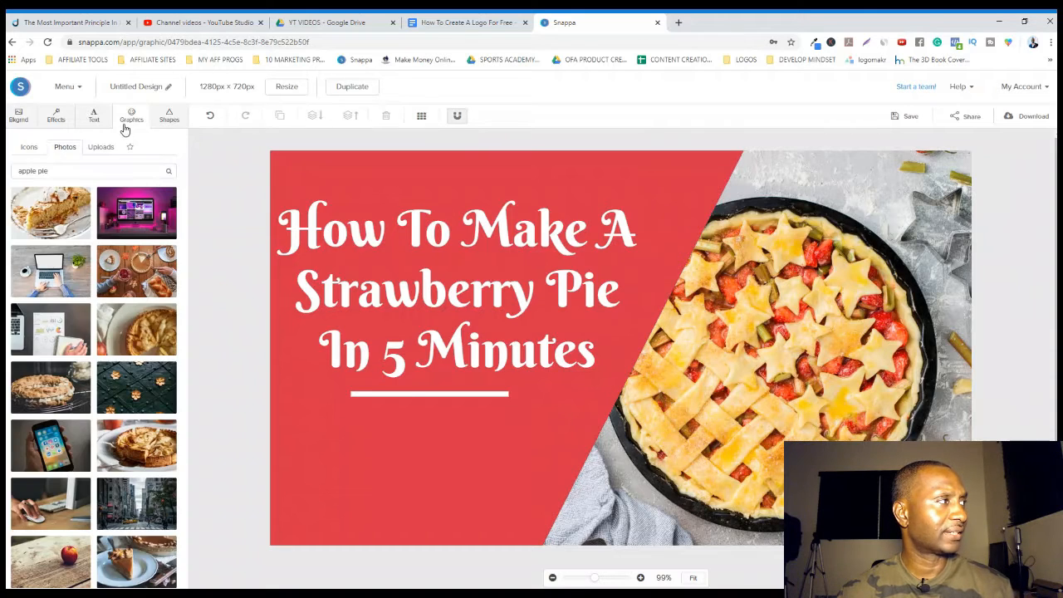
pyautogui.click(77, 169)
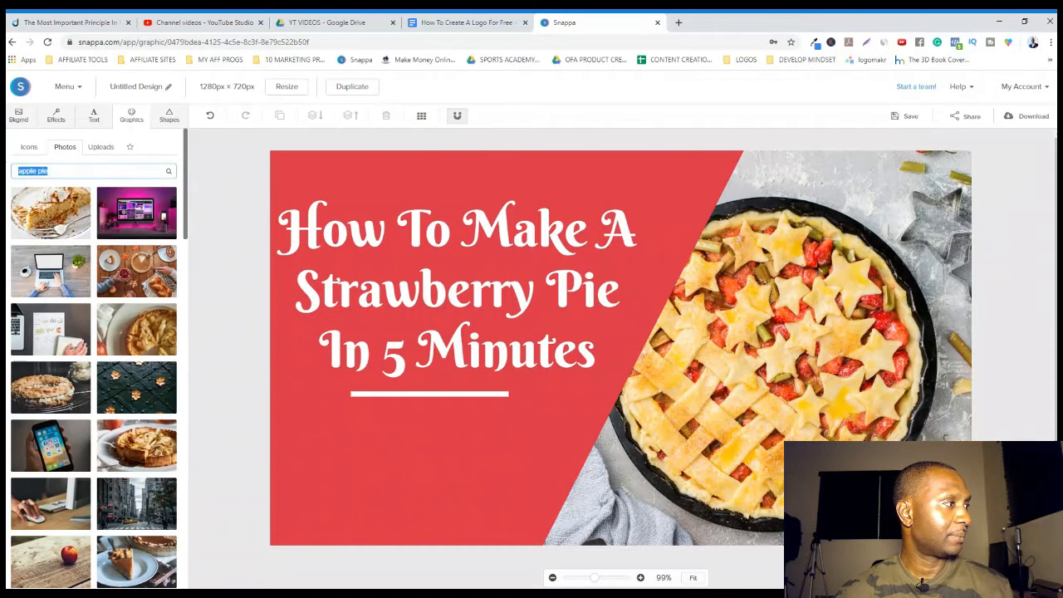
pyautogui.scroll(-3, 78, 236)
pyautogui.scroll(-3, 79, 231)
pyautogui.scroll(-1, 80, 231)
pyautogui.scroll(8, 81, 232)
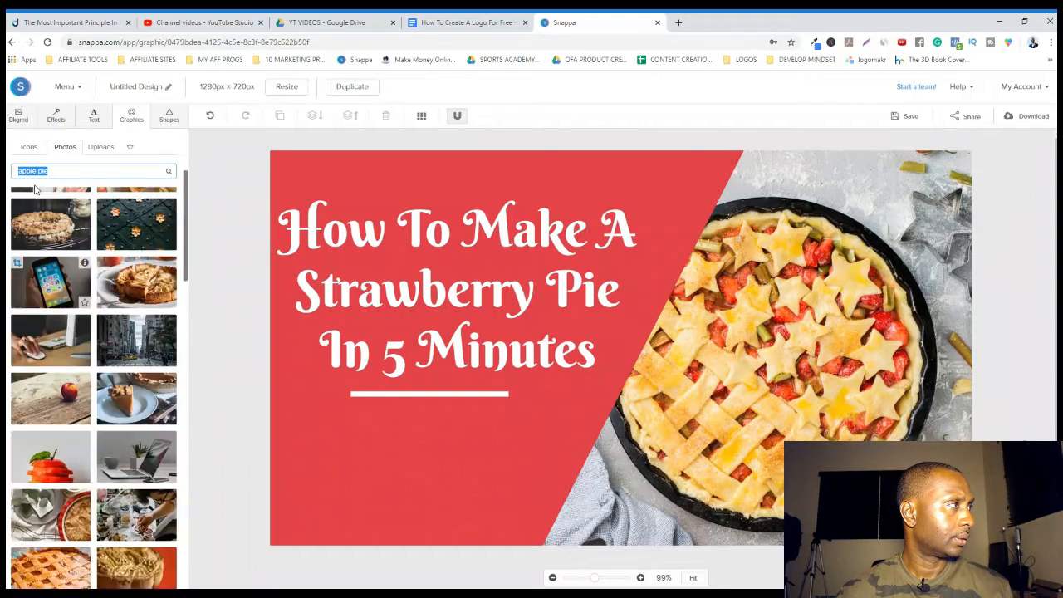
pyautogui.click(29, 148)
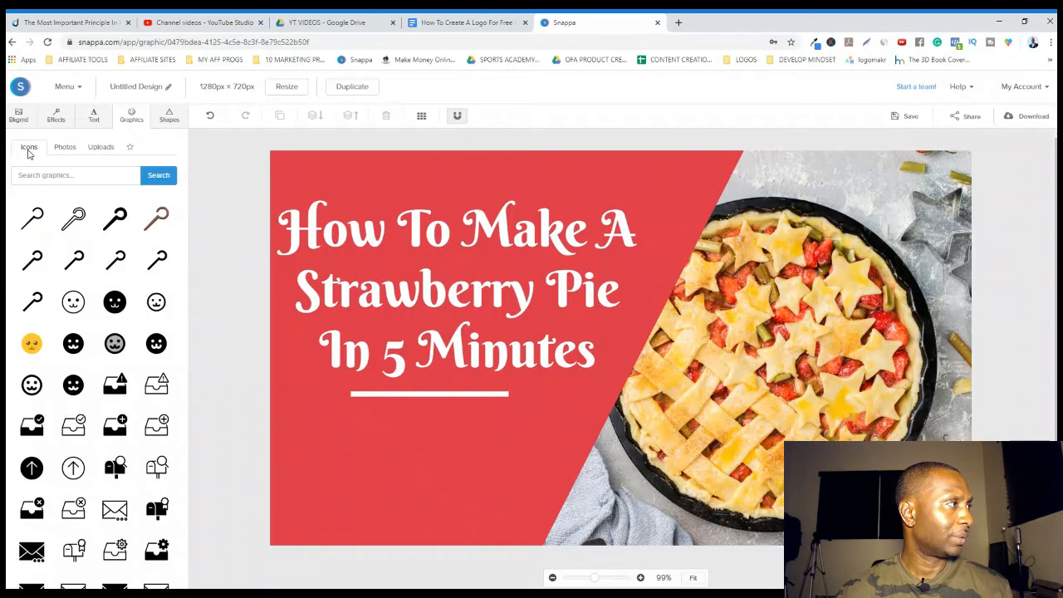
pyautogui.click(57, 175)
pyautogui.write('christmas')
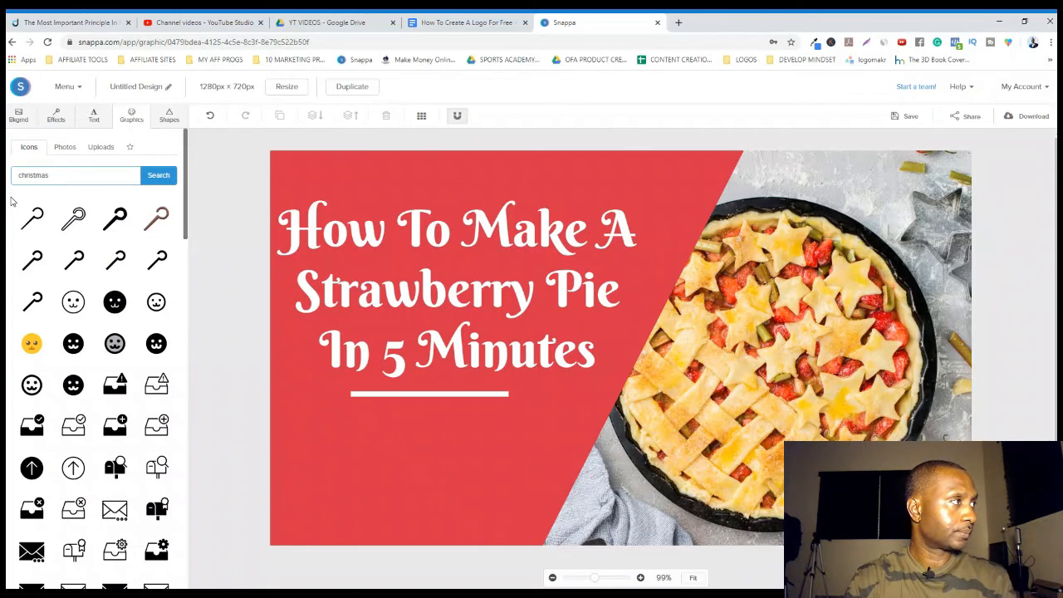
pyautogui.press('Return')
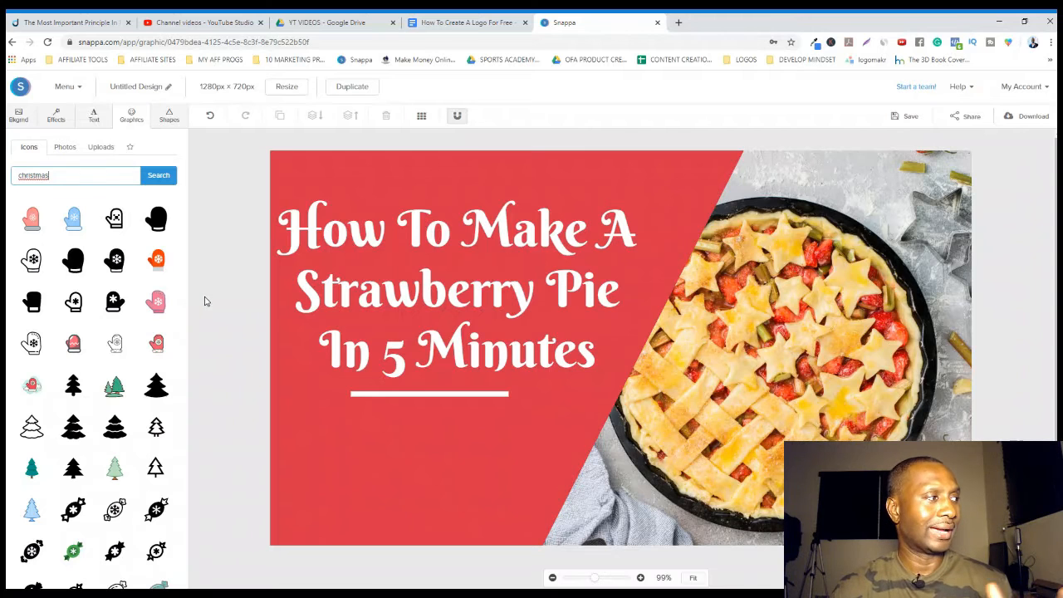
pyautogui.scroll(-2, 171, 356)
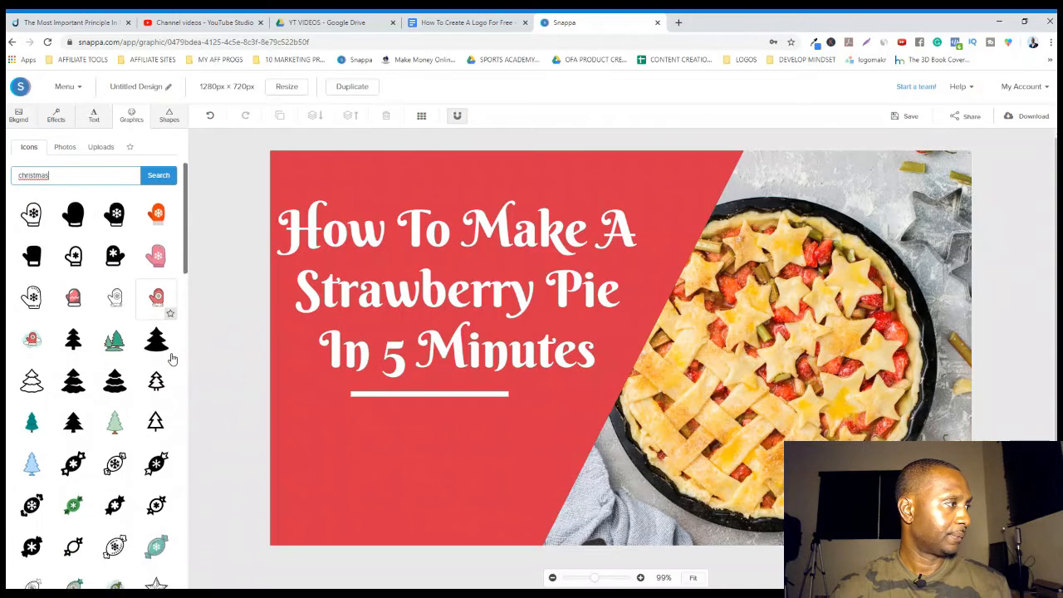
pyautogui.scroll(-5, 171, 357)
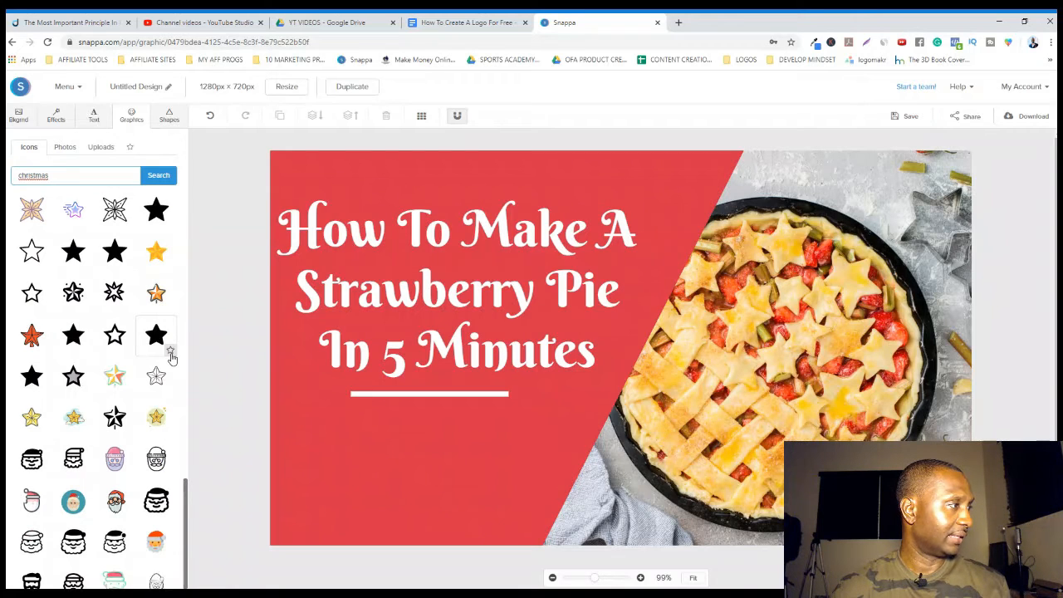
pyautogui.scroll(-2, 171, 355)
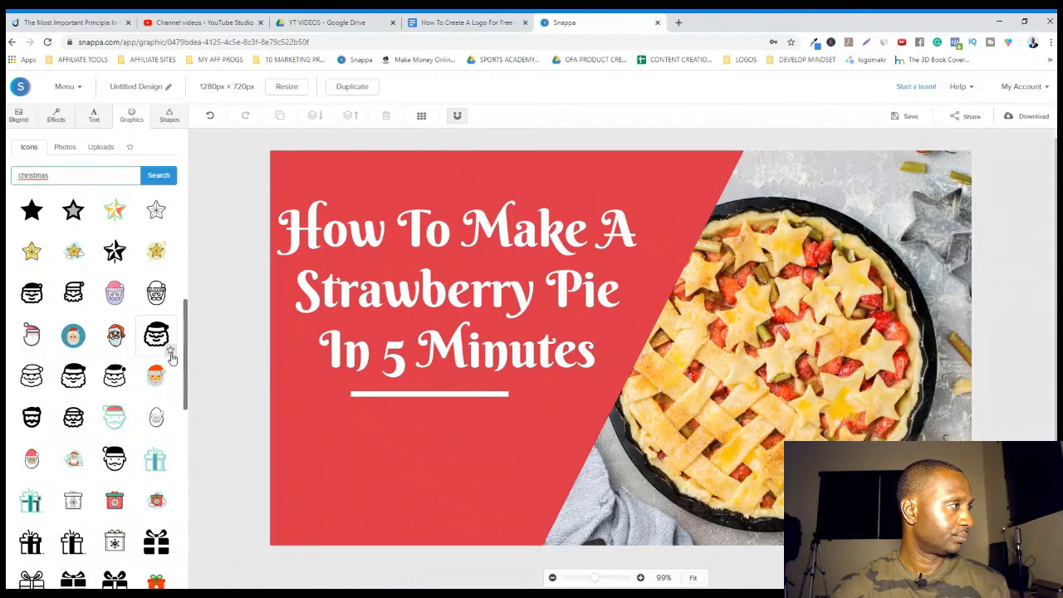
# Add the black outlined gift box icon beneath the white line, shrink it and tilt it counterclockwise near the red shape's lower outer corner
pyautogui.scroll(1, 171, 357)
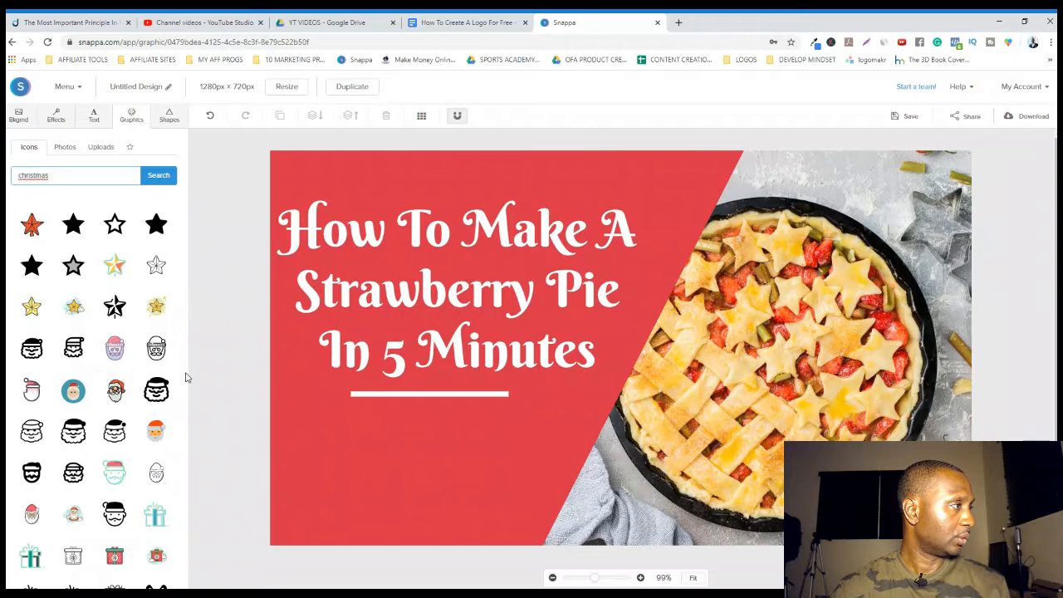
pyautogui.moveTo(186, 365); pyautogui.dragTo(174, 407)
pyautogui.scroll(-1, 174, 411)
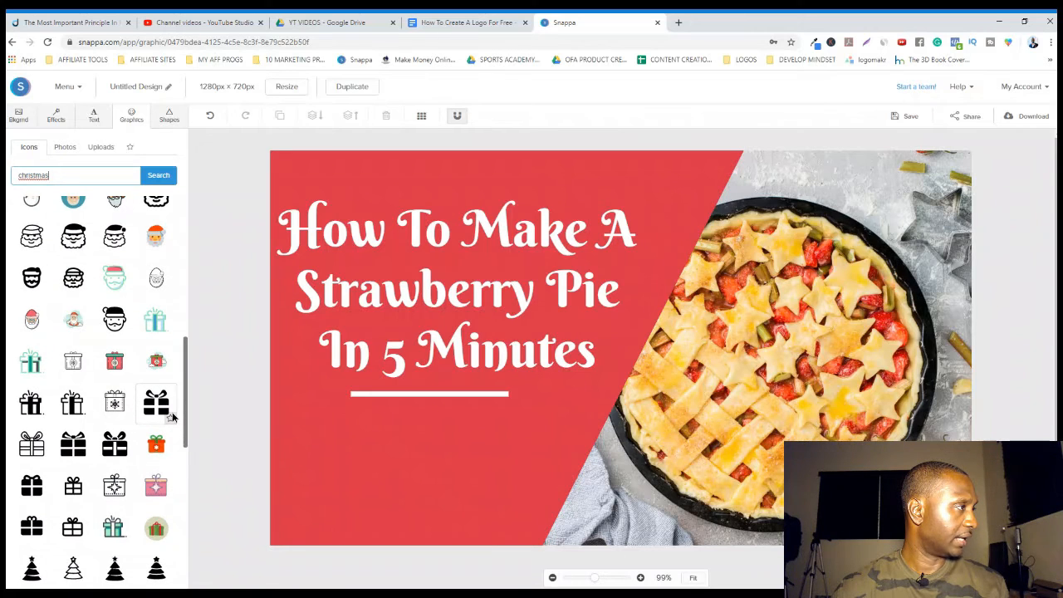
pyautogui.scroll(-1, 172, 411)
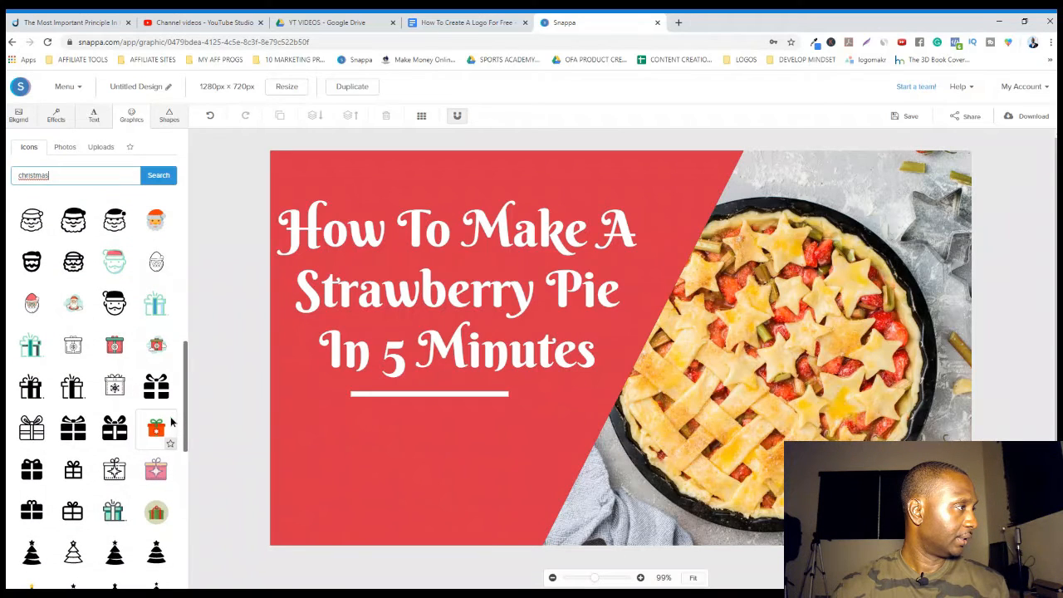
pyautogui.click(32, 427)
pyautogui.moveTo(585, 410); pyautogui.dragTo(363, 515)
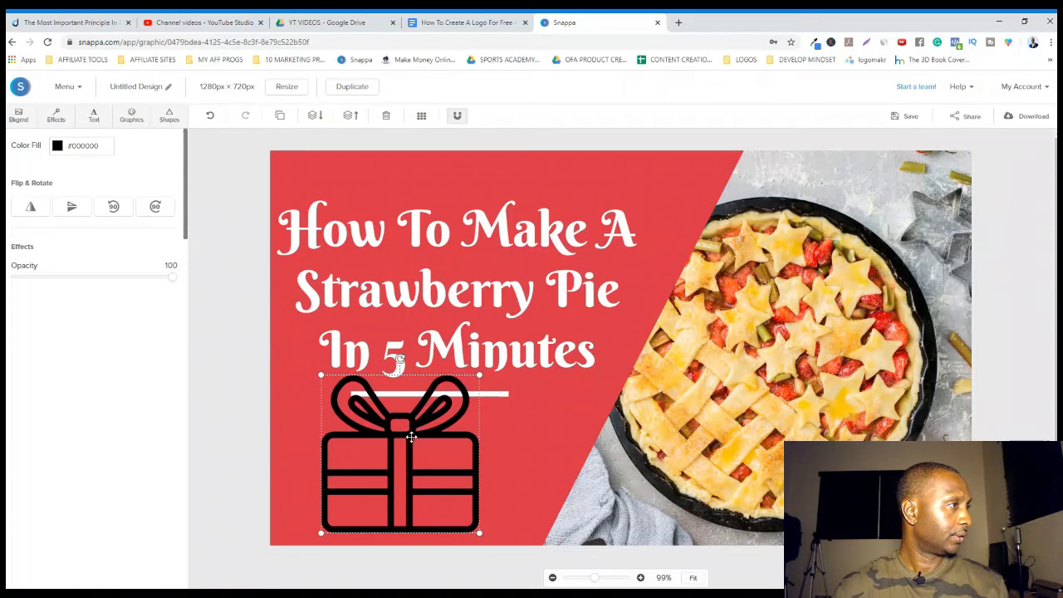
pyautogui.moveTo(480, 375); pyautogui.dragTo(381, 449)
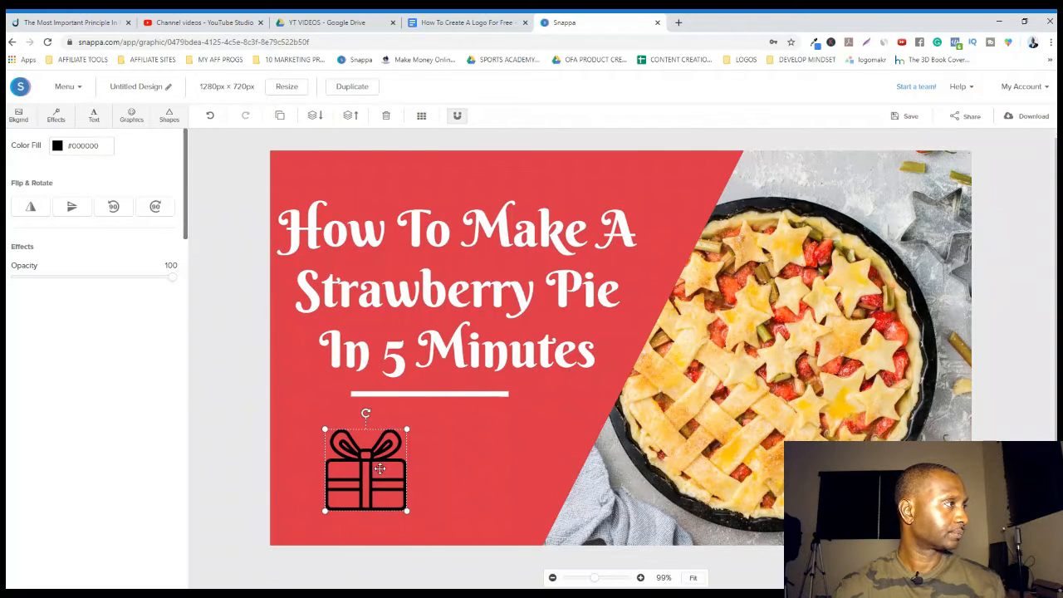
pyautogui.moveTo(357, 419); pyautogui.dragTo(339, 419)
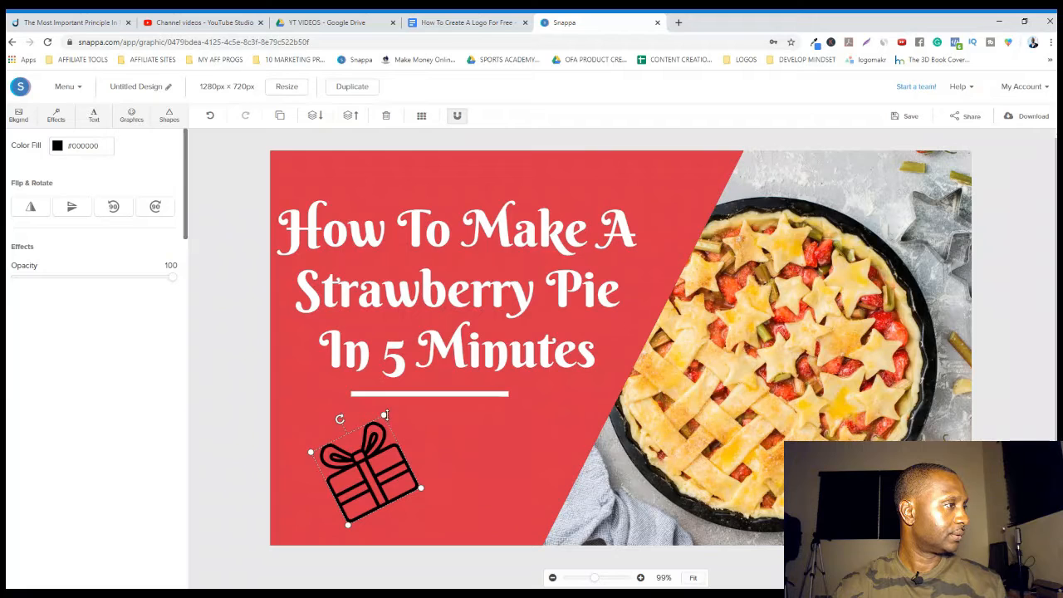
pyautogui.moveTo(381, 413); pyautogui.dragTo(344, 481)
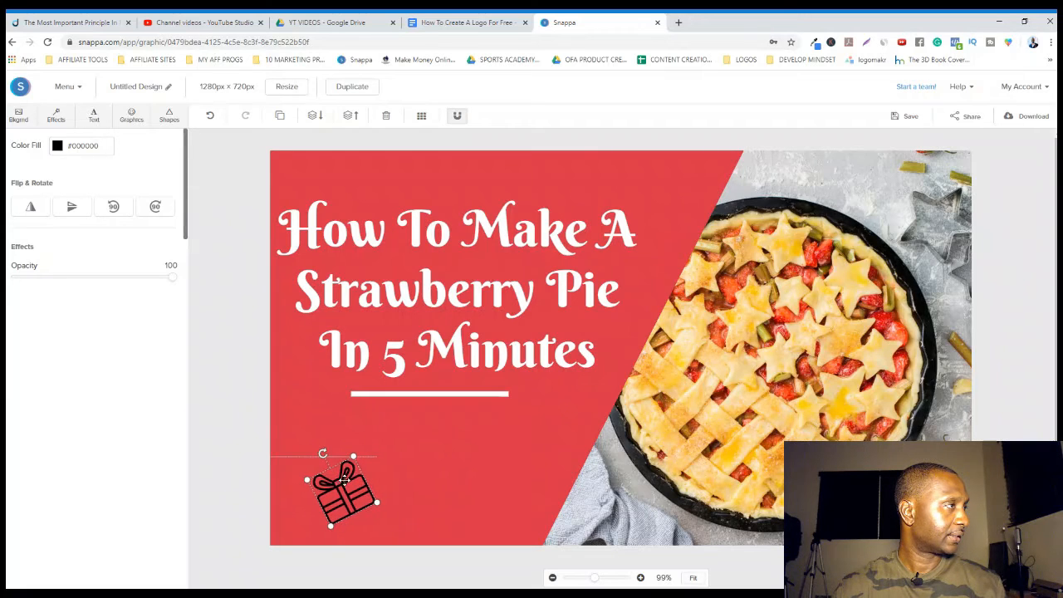
# Add the teal Christmas tree icon, shrink it beneath the white line, and move the black gift box beside its base
pyautogui.click(130, 119)
pyautogui.scroll(-1, 119, 324)
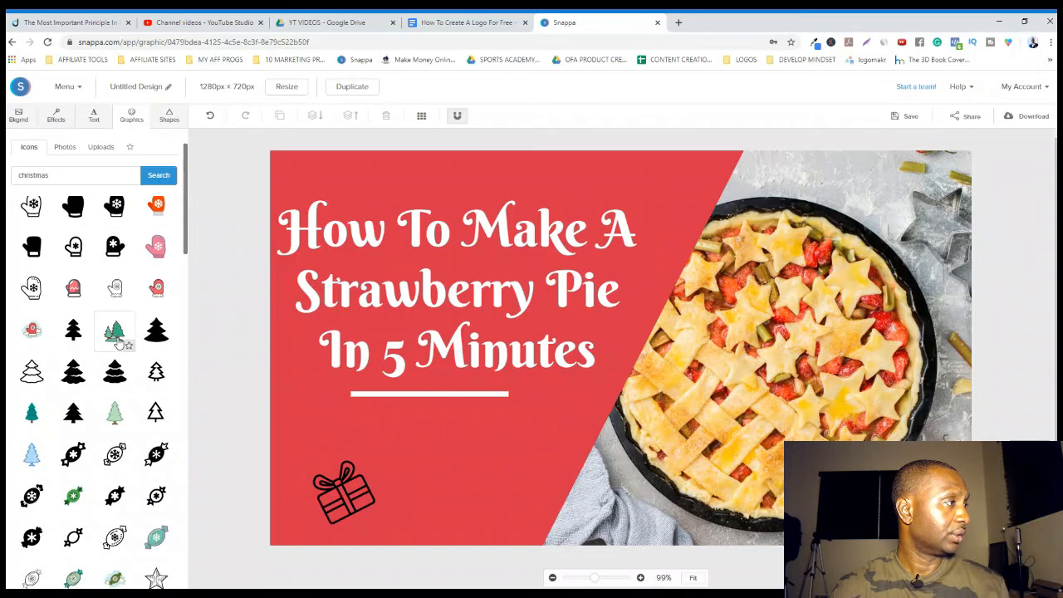
pyautogui.click(32, 412)
pyautogui.moveTo(616, 362); pyautogui.dragTo(458, 452)
pyautogui.moveTo(542, 510); pyautogui.dragTo(498, 466)
pyautogui.moveTo(436, 436); pyautogui.dragTo(418, 486)
pyautogui.moveTo(328, 488); pyautogui.dragTo(346, 496)
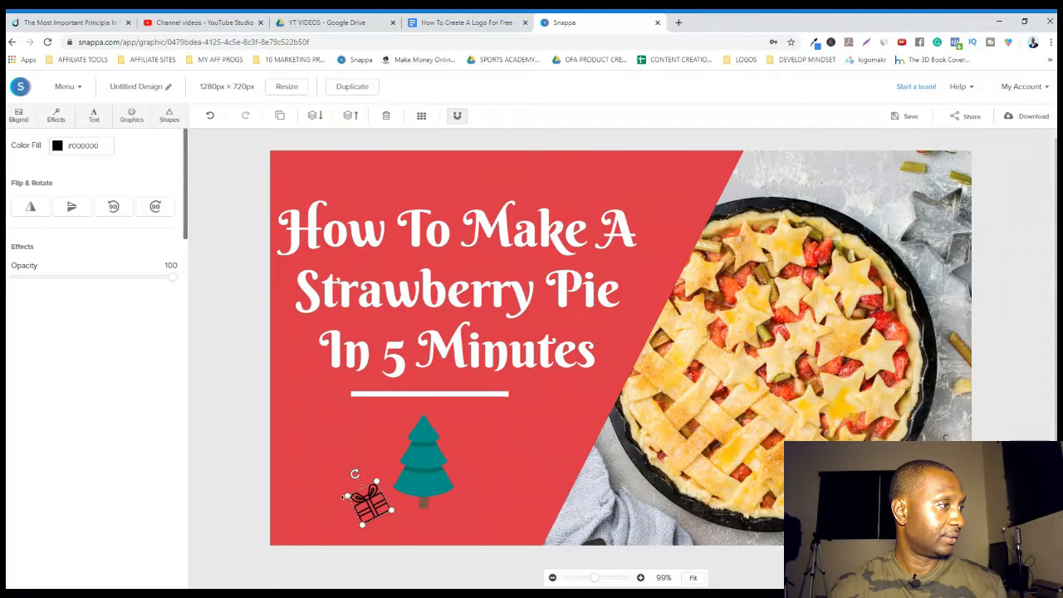
pyautogui.click(427, 470)
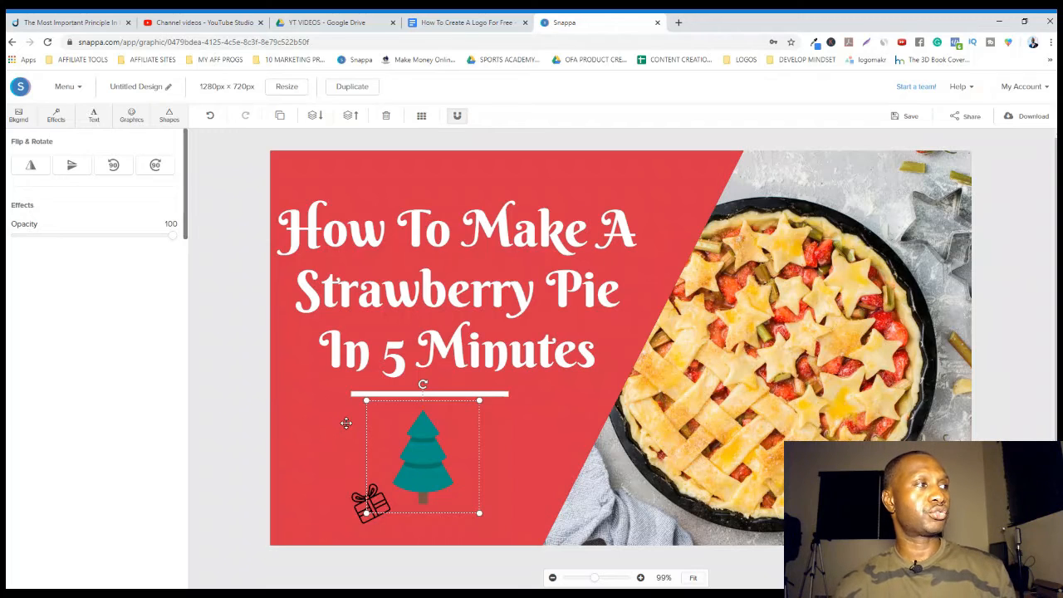
pyautogui.click(321, 451)
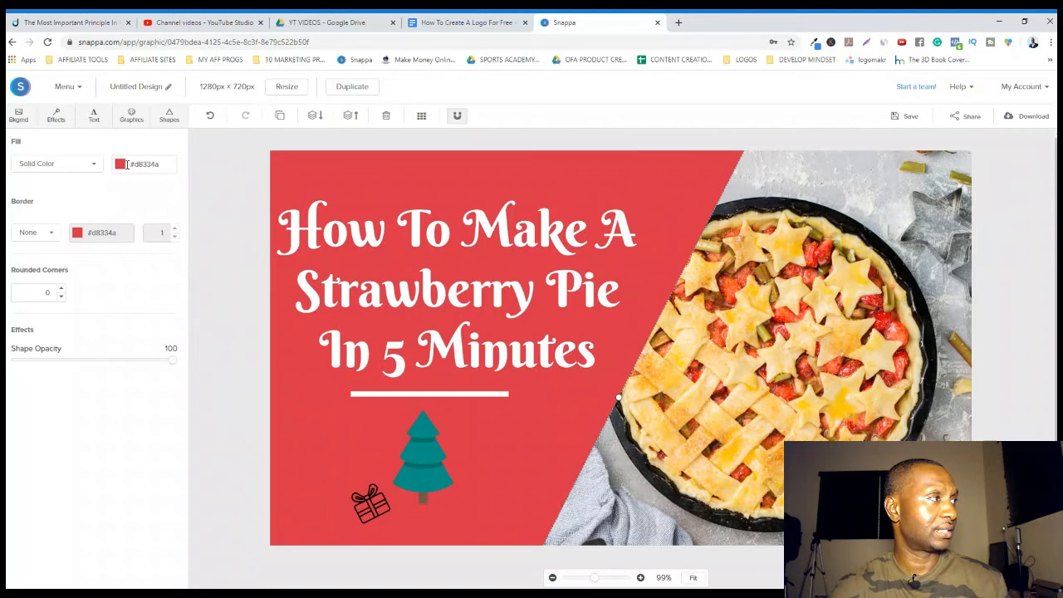
# Add the multicolored star icon, shrink it onto the treetop, and nudge the tree slightly down beneath it
pyautogui.click(129, 117)
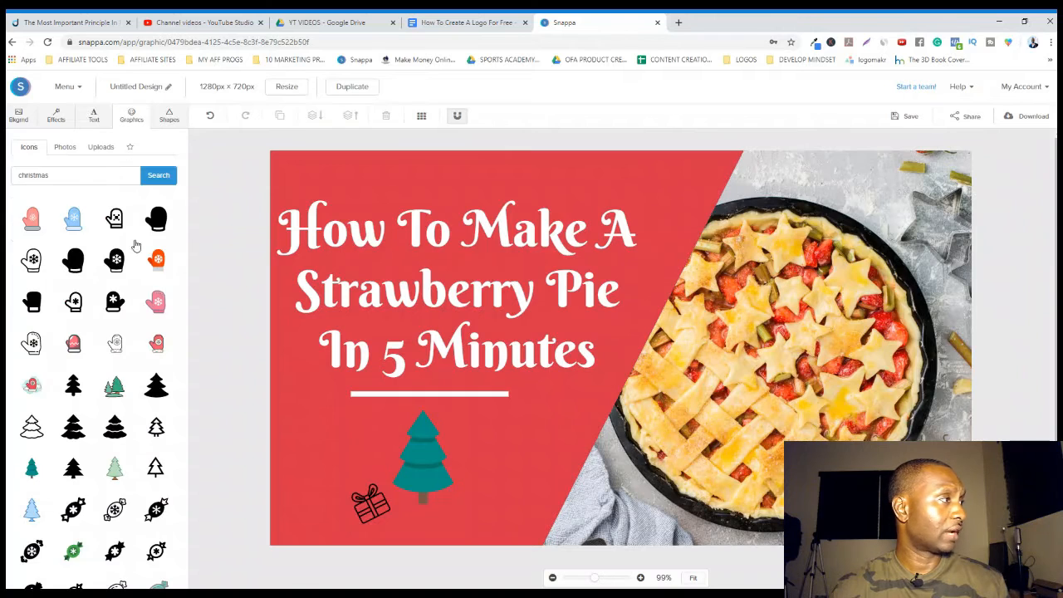
pyautogui.scroll(-2, 145, 299)
pyautogui.scroll(-10, 144, 295)
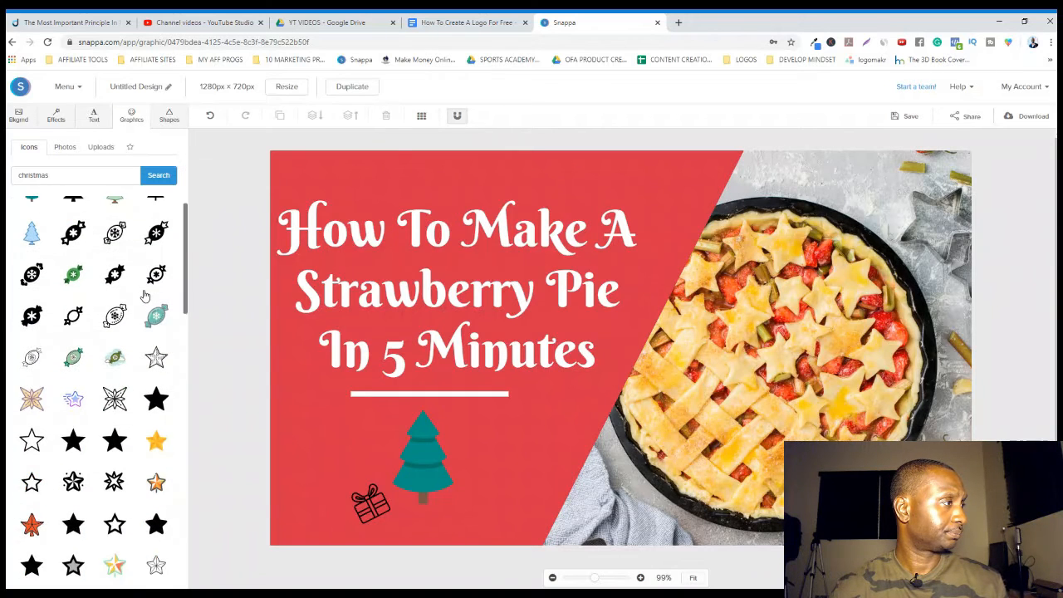
pyautogui.scroll(2, 133, 315)
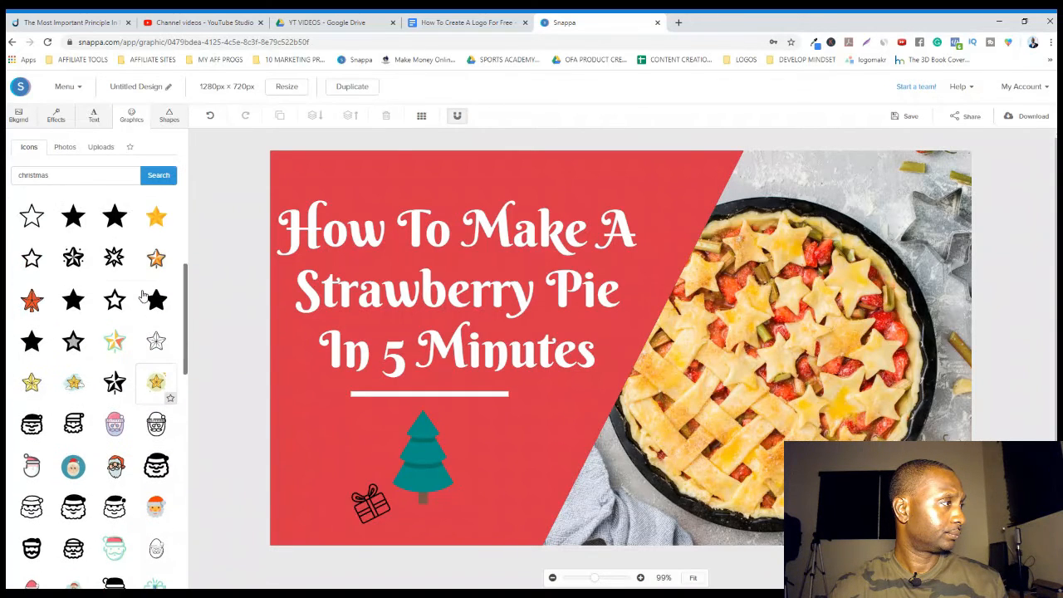
pyautogui.moveTo(115, 342); pyautogui.dragTo(592, 409)
pyautogui.moveTo(630, 441); pyautogui.dragTo(423, 415)
pyautogui.moveTo(434, 468); pyautogui.dragTo(430, 478)
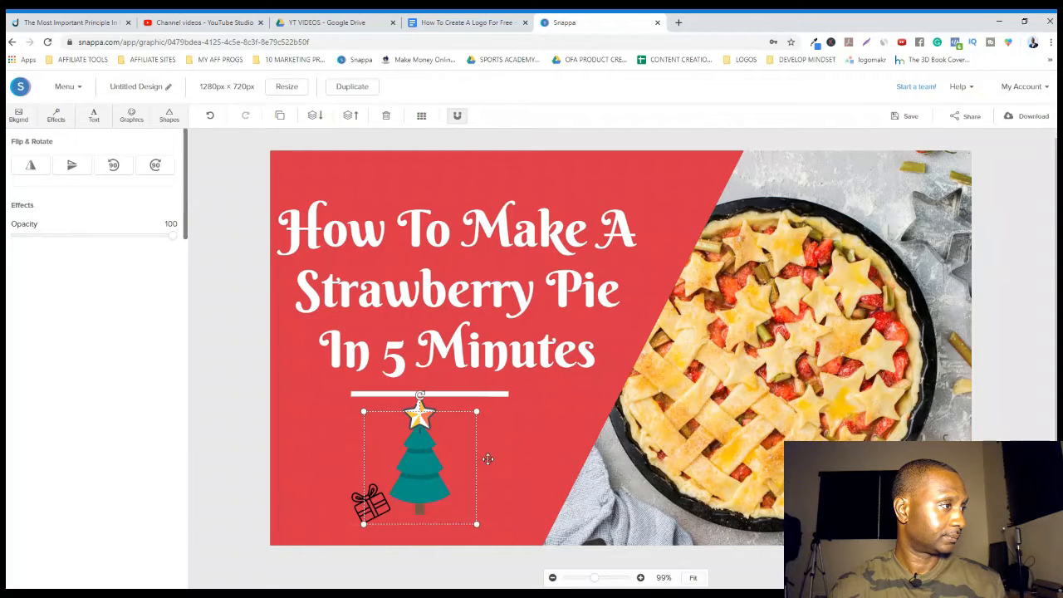
pyautogui.click(486, 445)
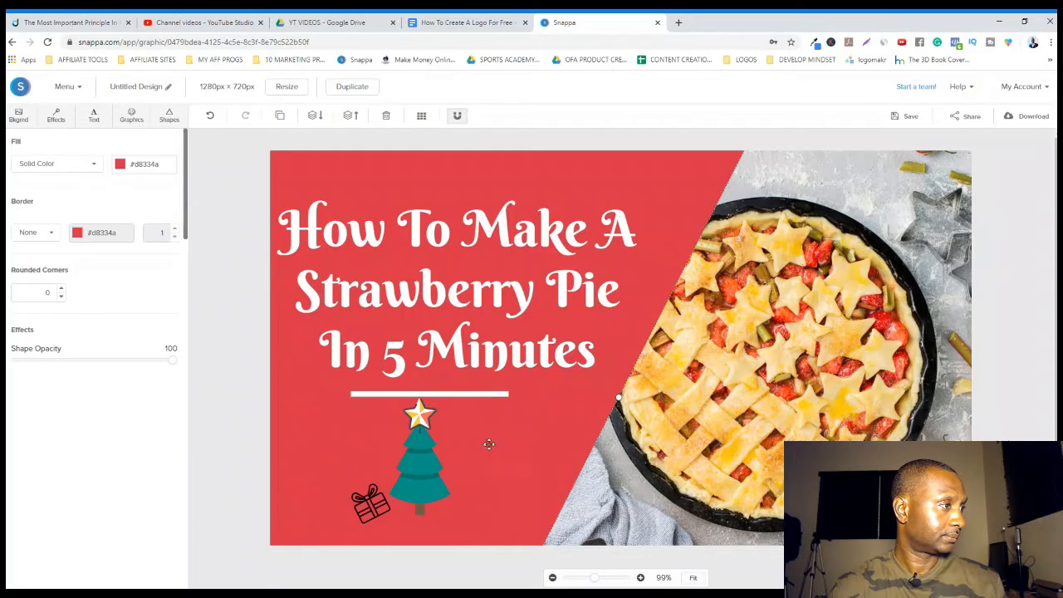
# Add the green gift box with the white ribbon, shrink and tilt it clockwise, and place it on the tree's side nearest the pie
pyautogui.click(130, 118)
pyautogui.scroll(-5, 116, 288)
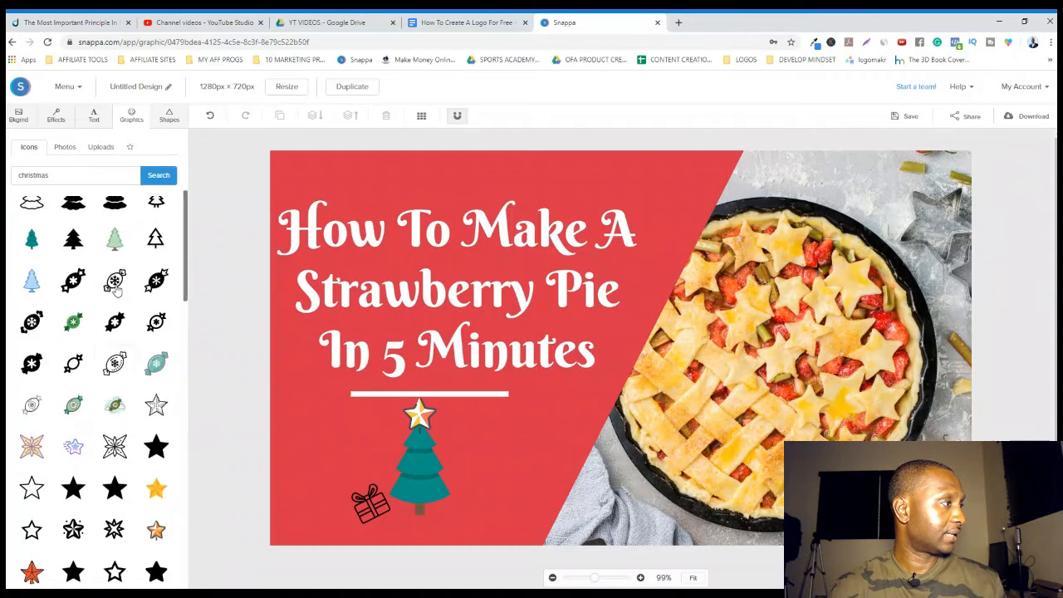
pyautogui.scroll(-5, 116, 288)
pyautogui.scroll(1, 160, 263)
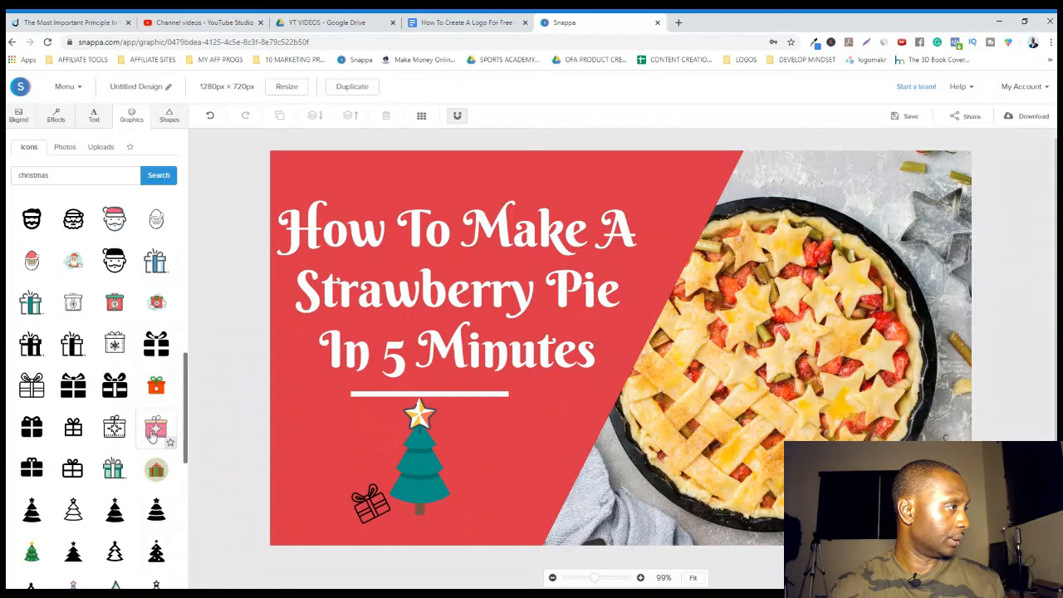
pyautogui.click(113, 469)
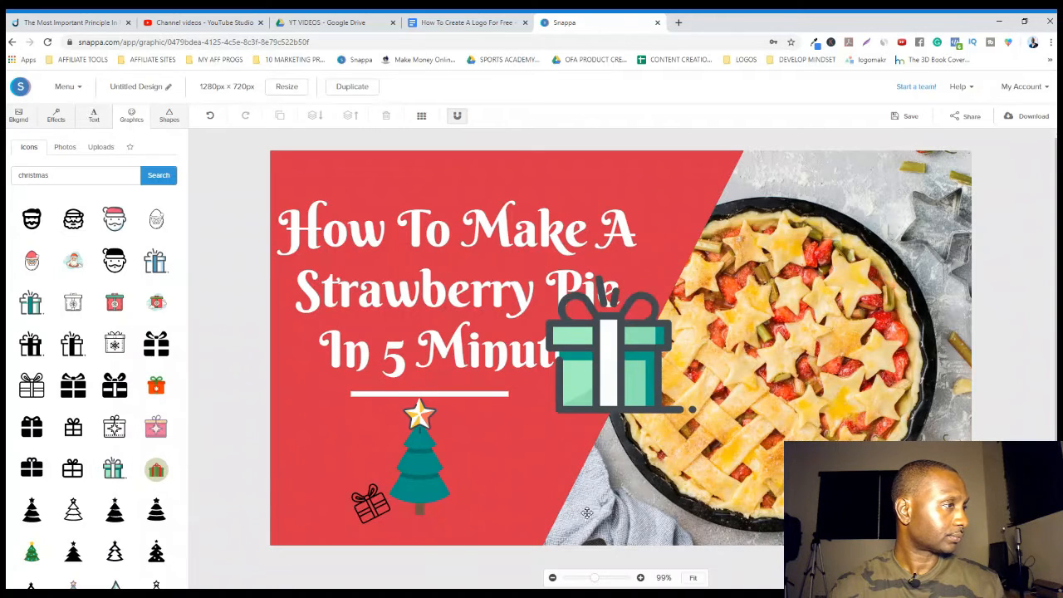
pyautogui.moveTo(586, 408); pyautogui.dragTo(514, 421)
pyautogui.moveTo(479, 388); pyautogui.dragTo(492, 487)
pyautogui.moveTo(491, 433); pyautogui.dragTo(507, 444)
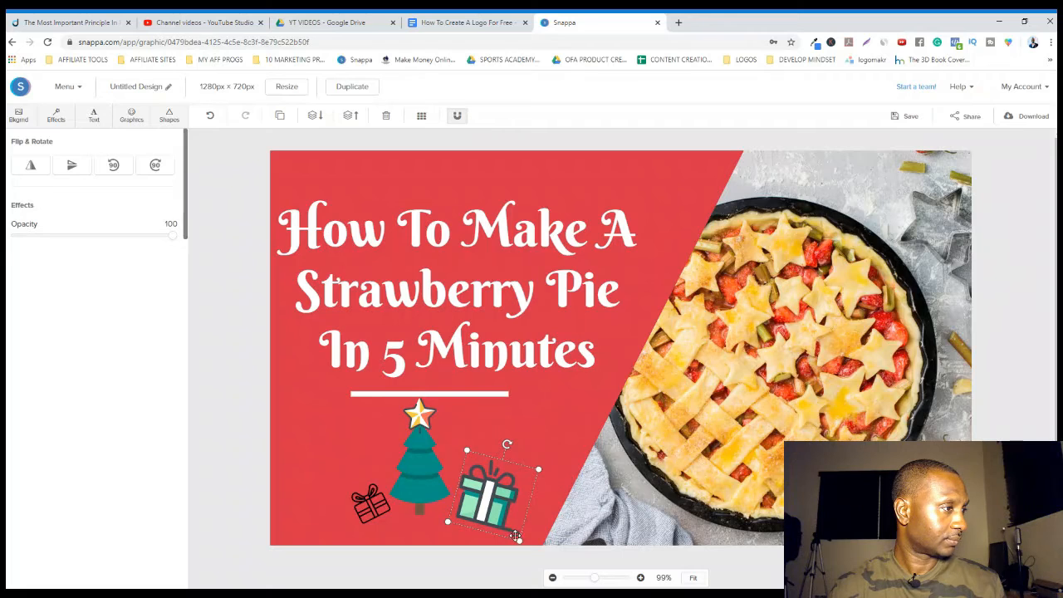
pyautogui.moveTo(510, 528); pyautogui.dragTo(470, 498)
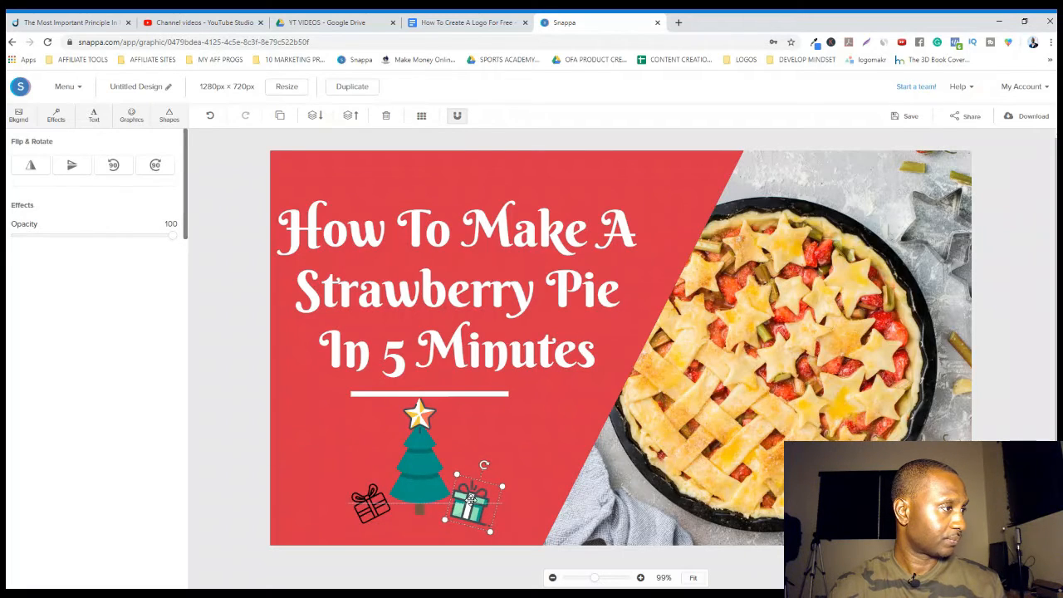
pyautogui.click(490, 435)
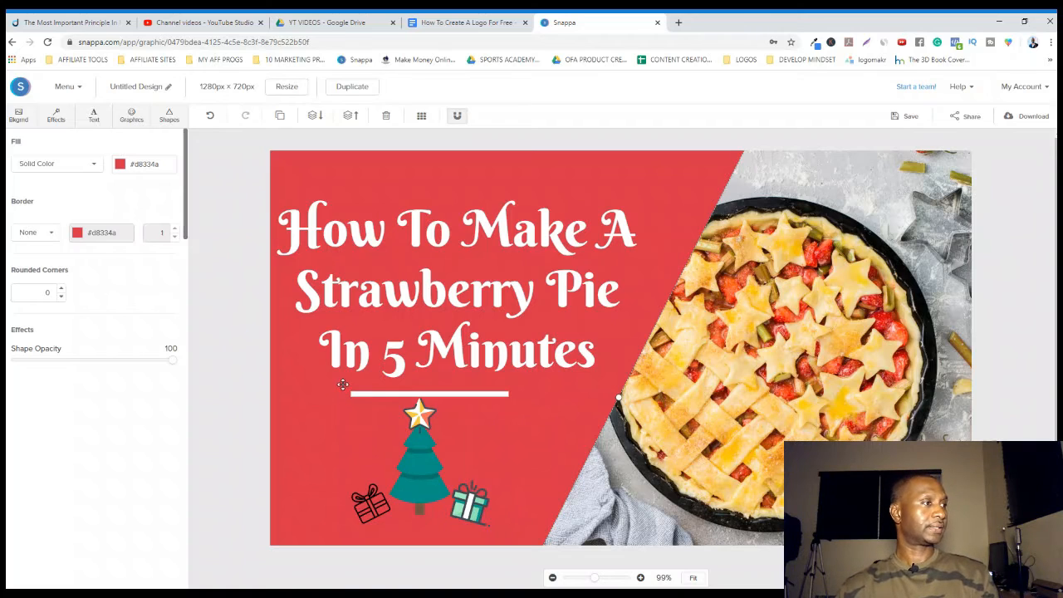
# Search the icon graphics for "candy canes" and add the black striped and the curved red-and-white candy cane icons
pyautogui.click(128, 120)
pyautogui.moveTo(104, 171); pyautogui.dragTo(5, 184)
pyautogui.write('candy')
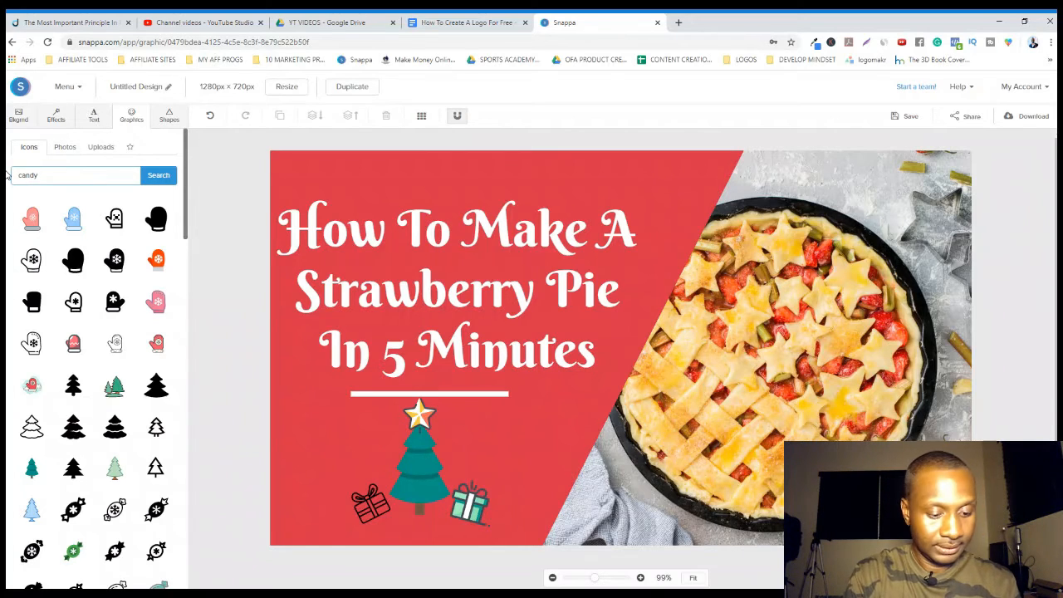
pyautogui.write(' canes')
pyautogui.press('Return')
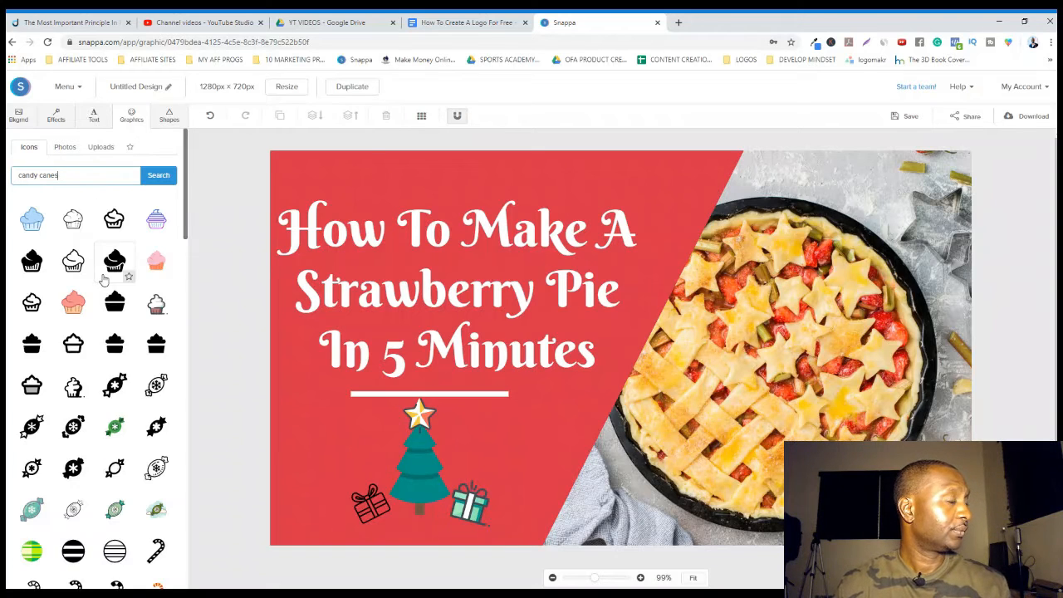
pyautogui.scroll(-3, 142, 291)
pyautogui.scroll(-1, 141, 292)
pyautogui.scroll(-1, 129, 332)
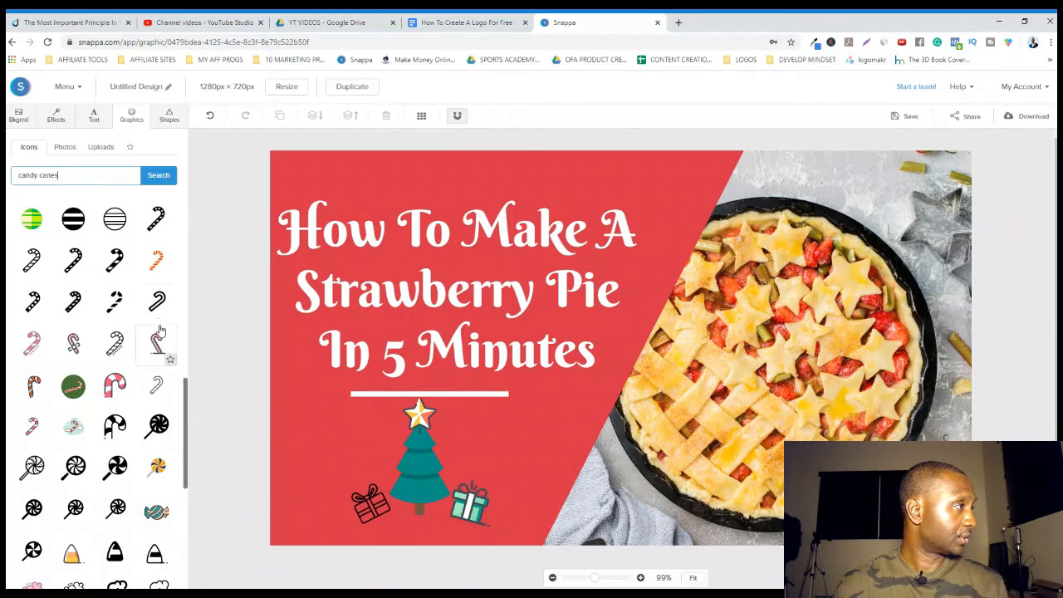
pyautogui.click(116, 264)
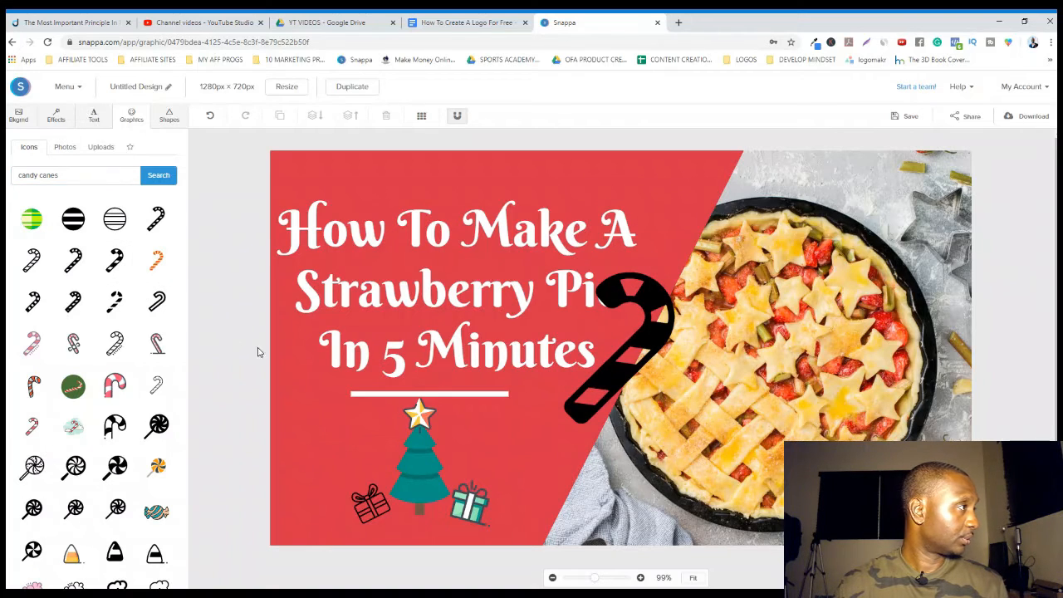
pyautogui.click(115, 384)
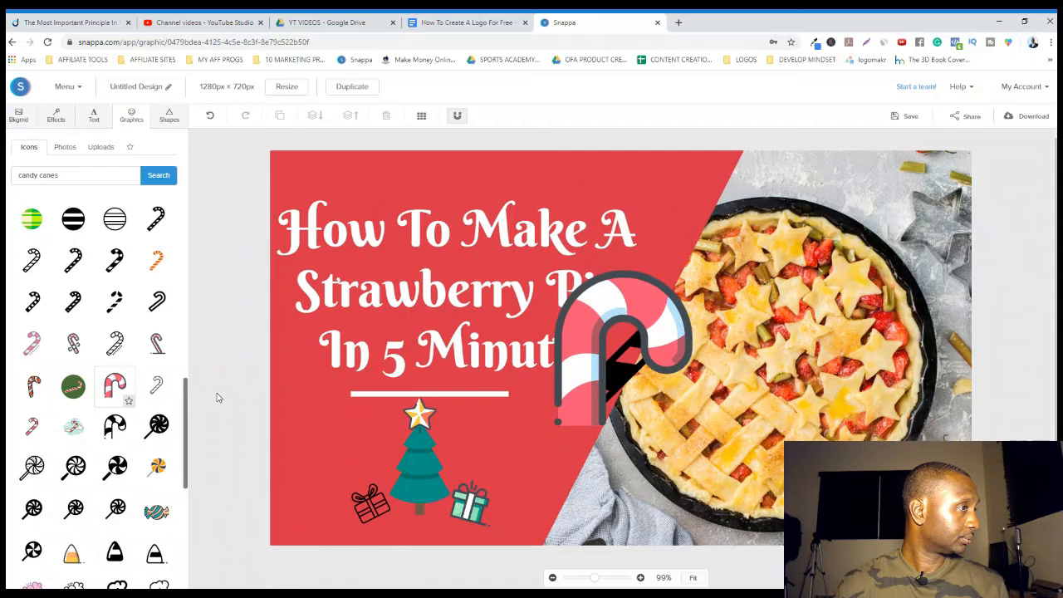
# Tilt and shrink the red-and-white candy cane at the white line's end away from the pie, and shift the heading slightly up
pyautogui.click(573, 356)
pyautogui.moveTo(573, 355); pyautogui.dragTo(392, 425)
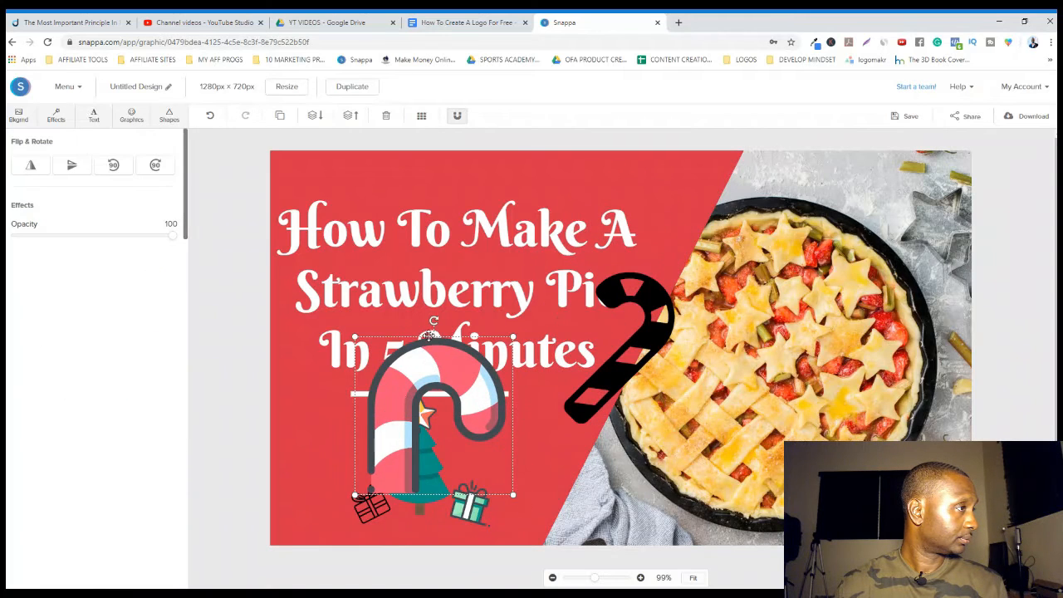
pyautogui.moveTo(434, 321); pyautogui.dragTo(376, 341)
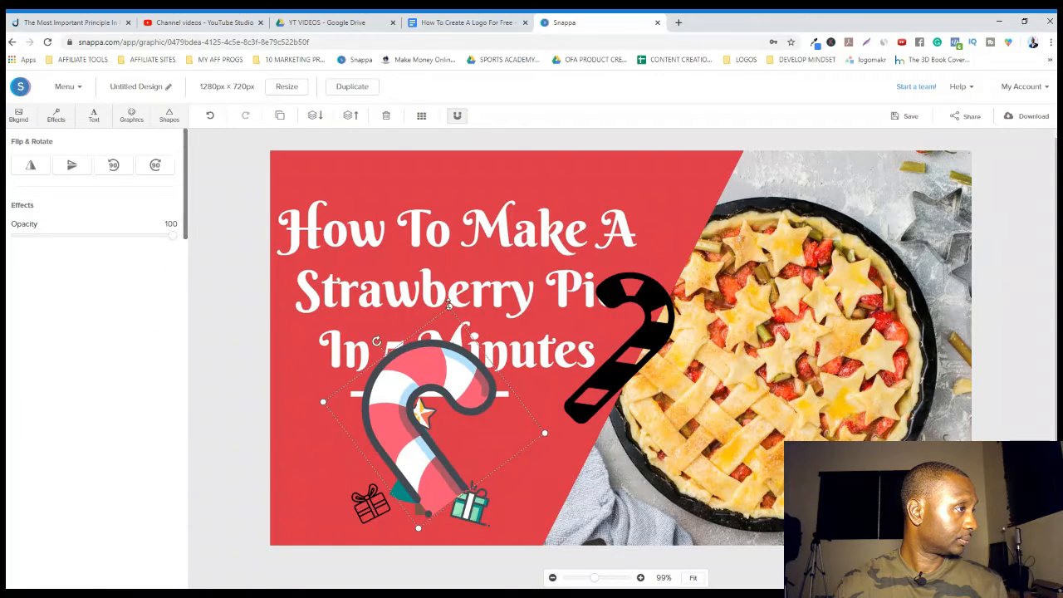
pyautogui.moveTo(446, 311); pyautogui.dragTo(459, 285)
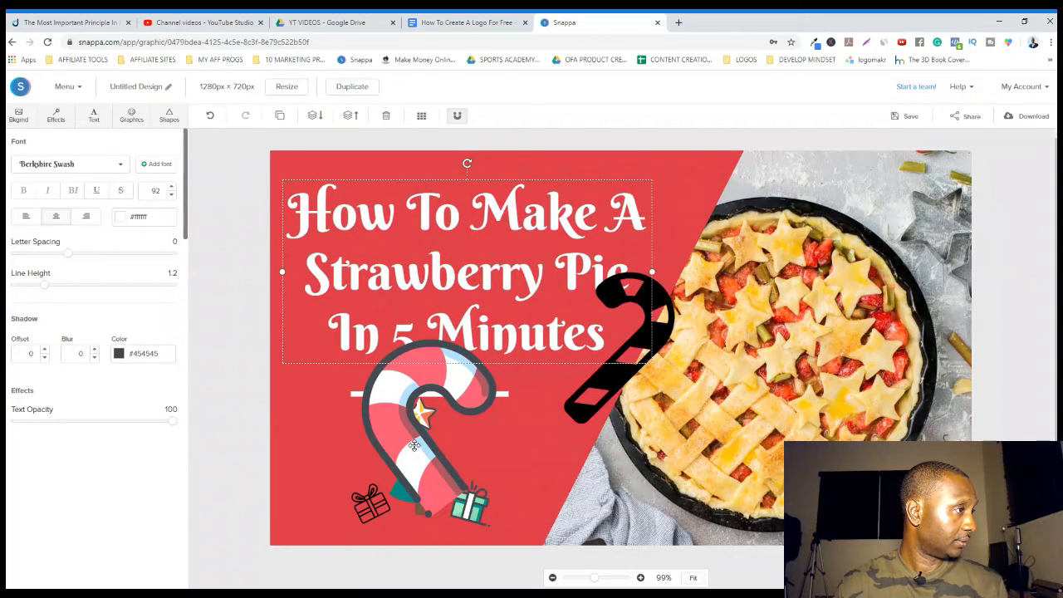
pyautogui.click(433, 389)
pyautogui.moveTo(449, 307); pyautogui.dragTo(412, 420)
pyautogui.moveTo(420, 476); pyautogui.dragTo(342, 379)
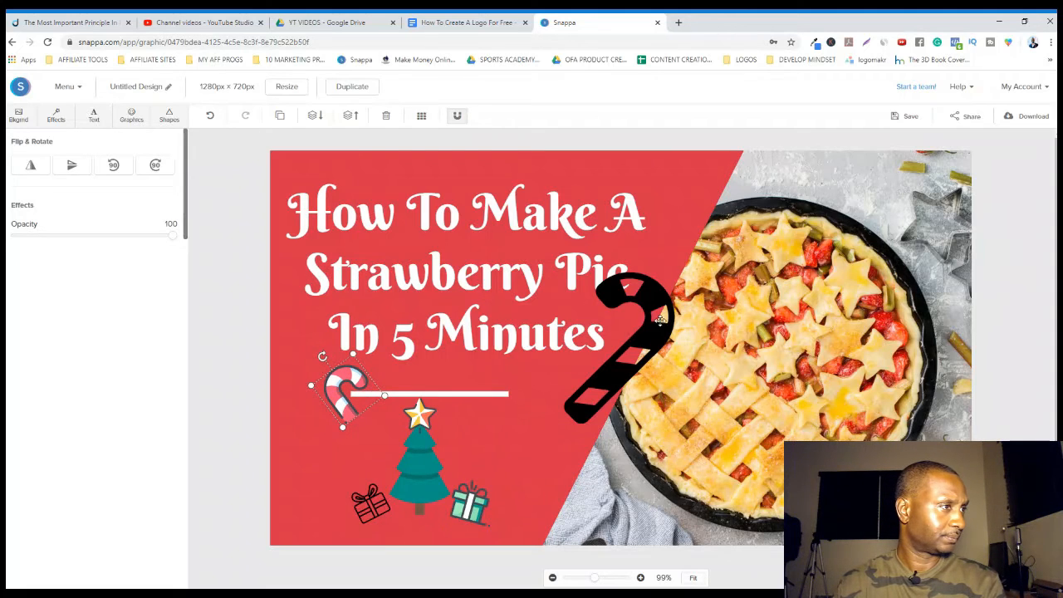
# Try the black candy cane smaller and tilted at the white line's end nearest the pie, and delete it
pyautogui.moveTo(651, 326); pyautogui.dragTo(581, 394)
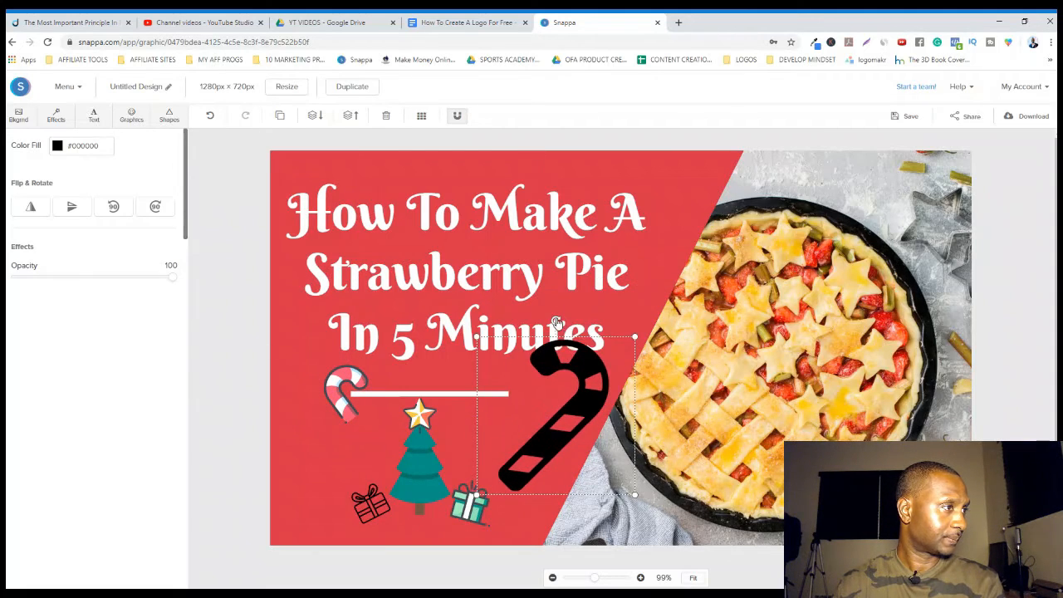
pyautogui.moveTo(541, 330); pyautogui.dragTo(526, 339)
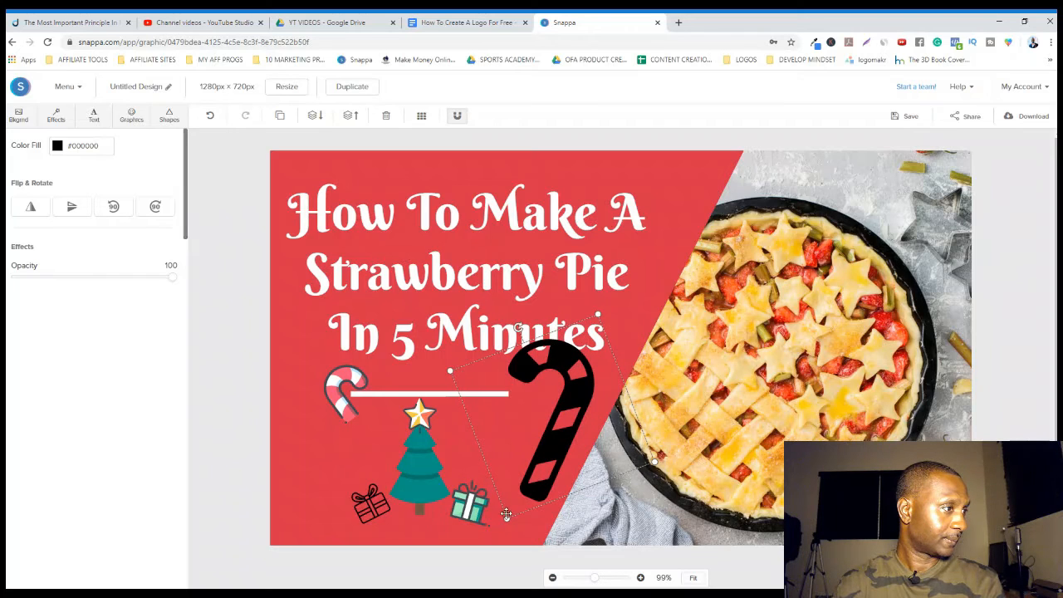
pyautogui.moveTo(505, 520); pyautogui.dragTo(571, 430)
pyautogui.moveTo(578, 365); pyautogui.dragTo(512, 410)
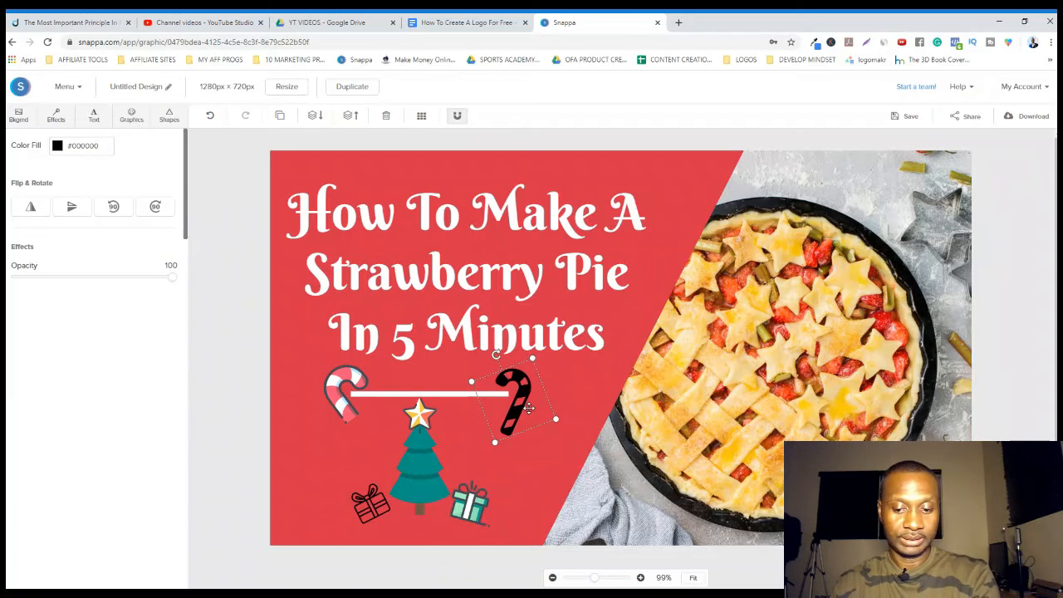
pyautogui.press('Delete')
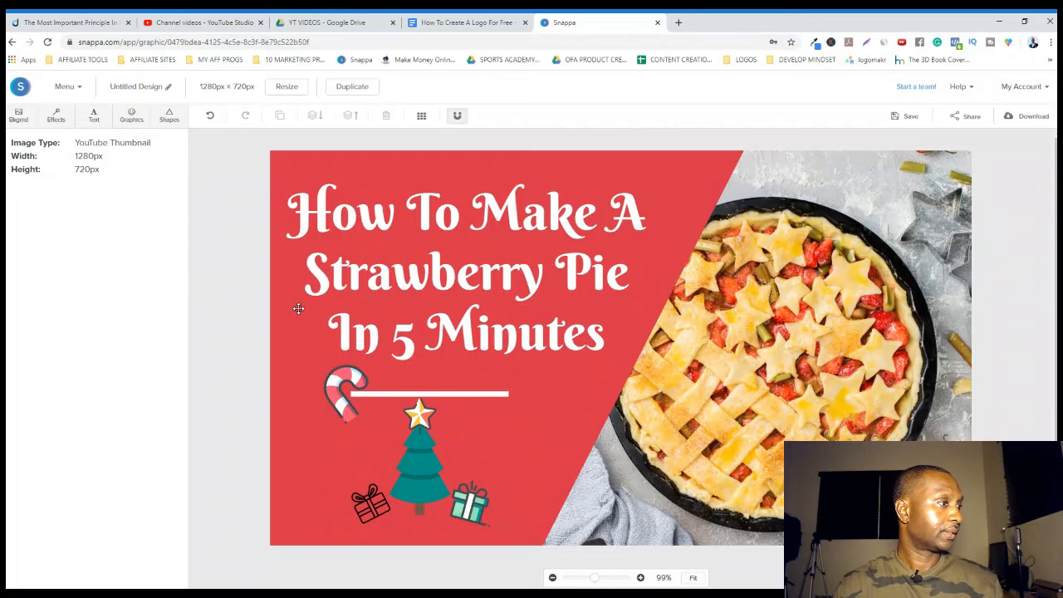
# Add the pink cupcake icon from the icon graphics, shrink it and set it on the white line's end nearest the pie
pyautogui.click(495, 439)
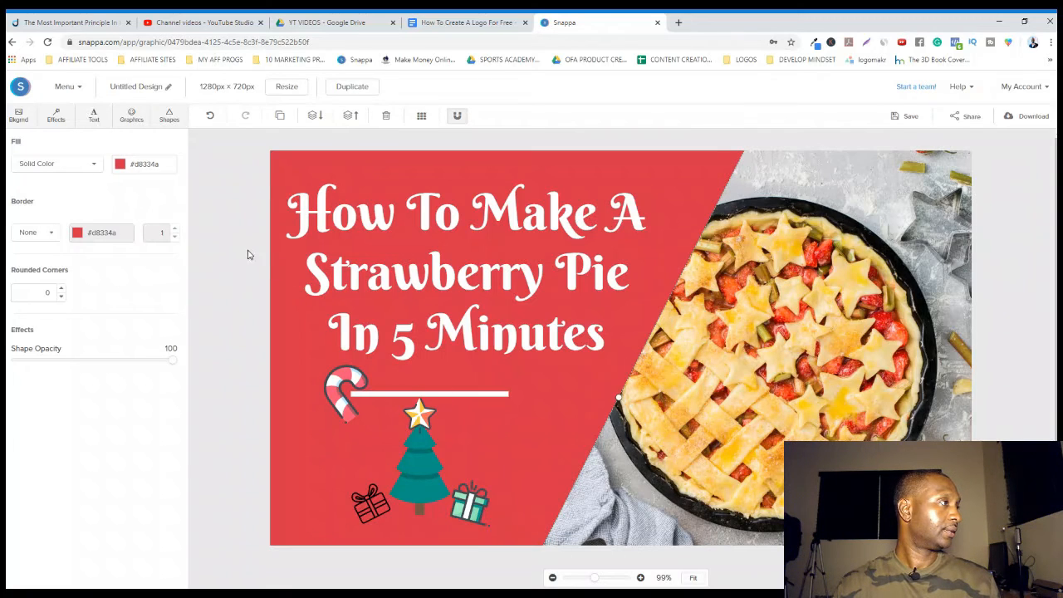
pyautogui.click(130, 117)
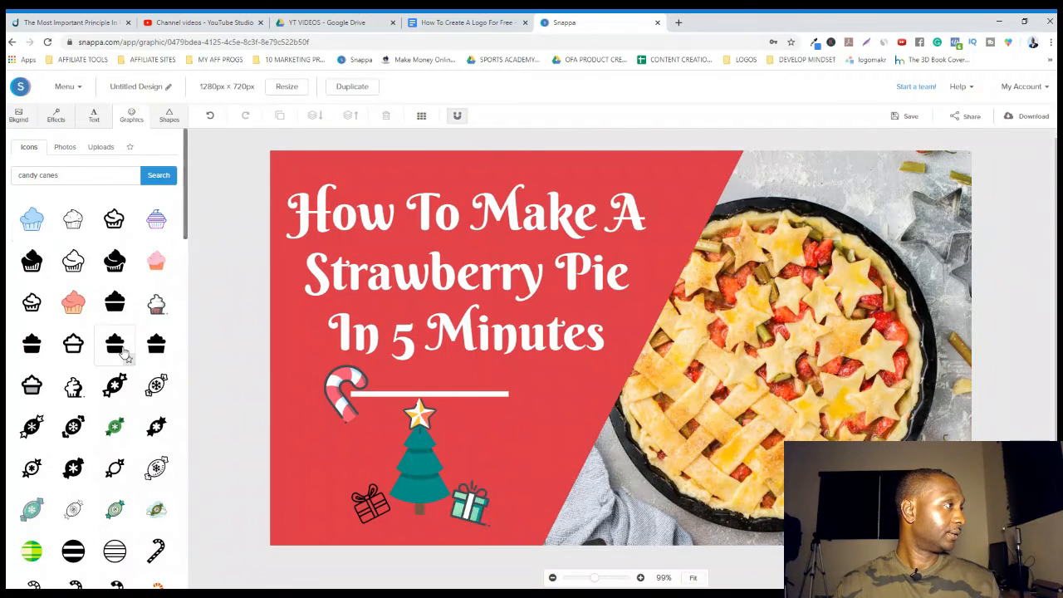
pyautogui.scroll(-3, 121, 349)
pyautogui.scroll(2, 123, 347)
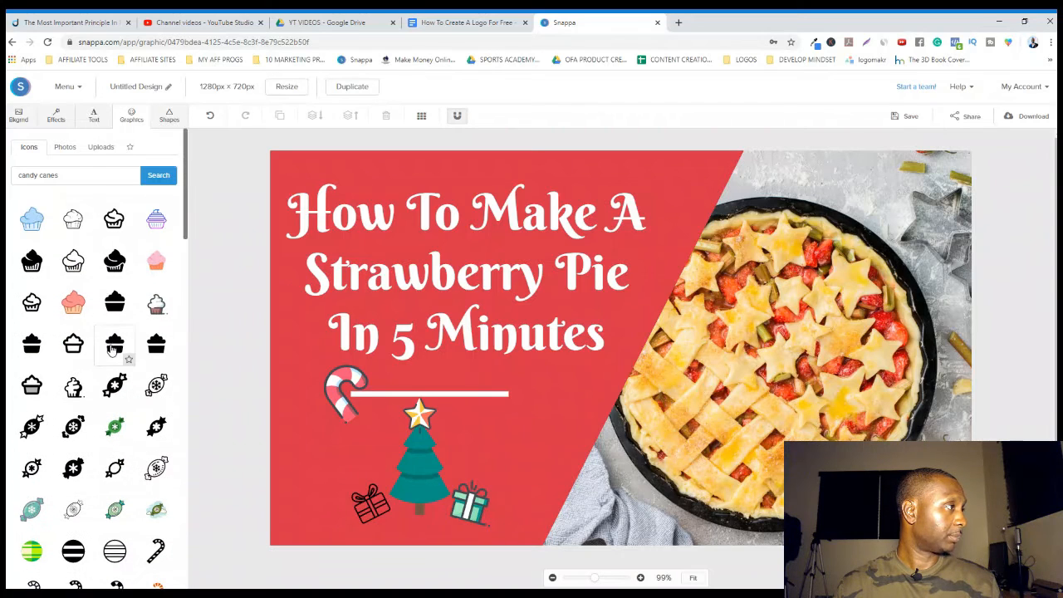
pyautogui.click(155, 263)
pyautogui.moveTo(624, 356); pyautogui.dragTo(513, 382)
pyautogui.moveTo(586, 451); pyautogui.dragTo(495, 378)
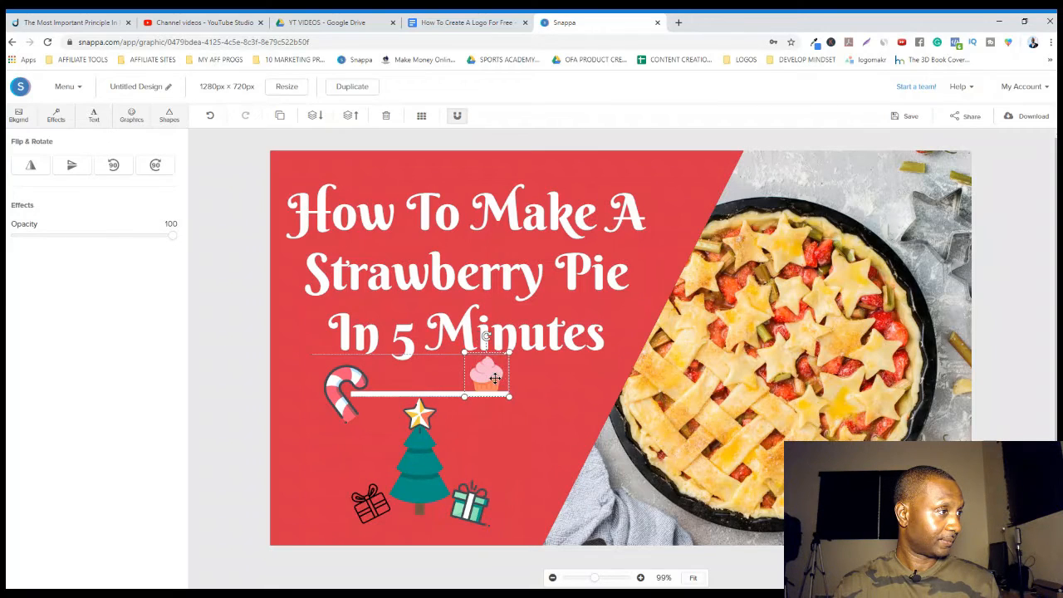
pyautogui.click(531, 440)
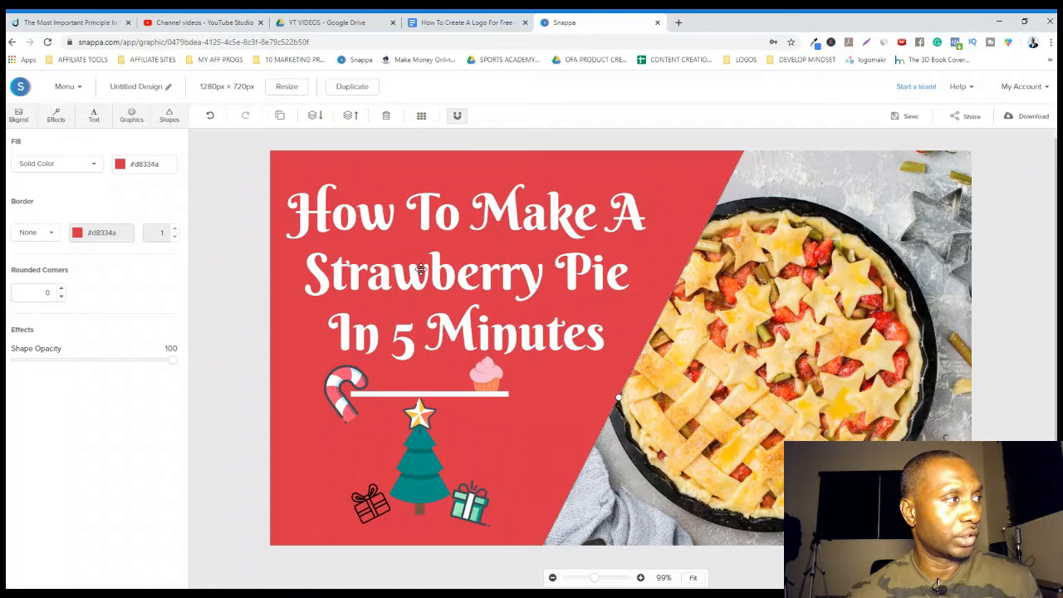
# Give the heading text a black (#000000) shadow with an offset of 5
pyautogui.click(420, 272)
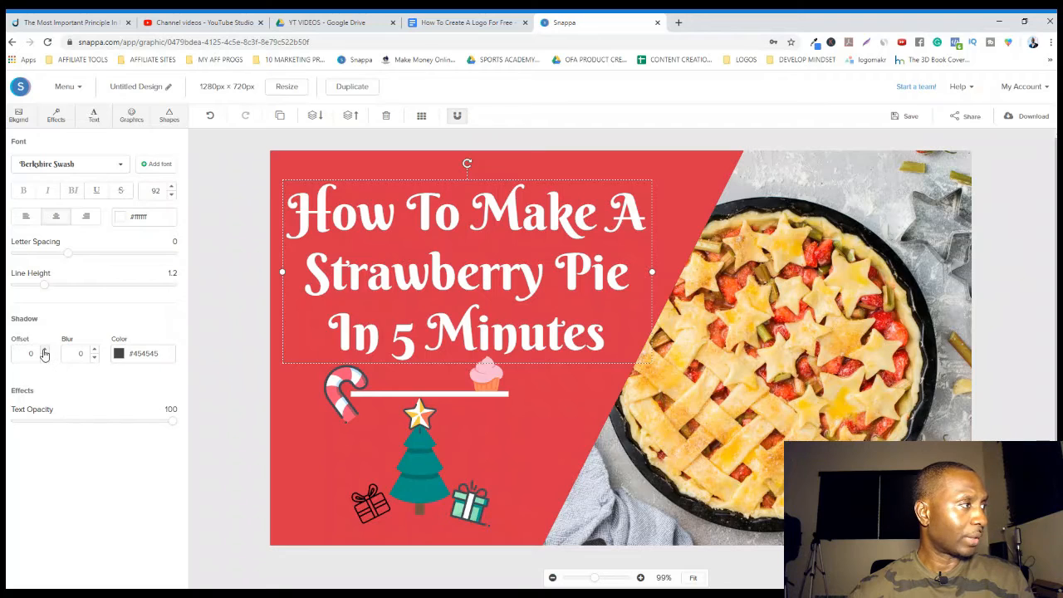
pyautogui.click(118, 354)
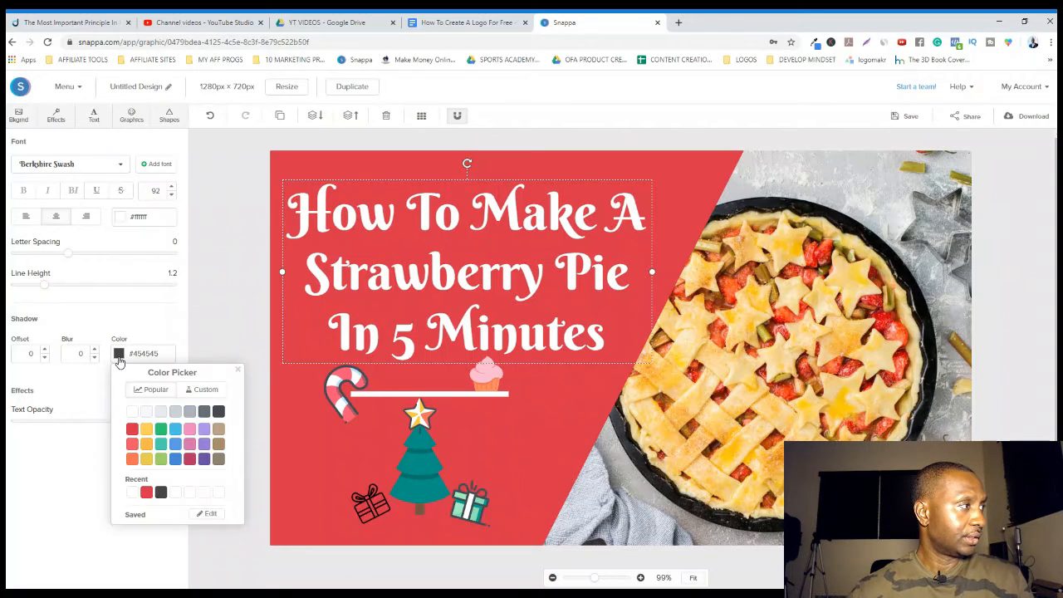
pyautogui.click(205, 390)
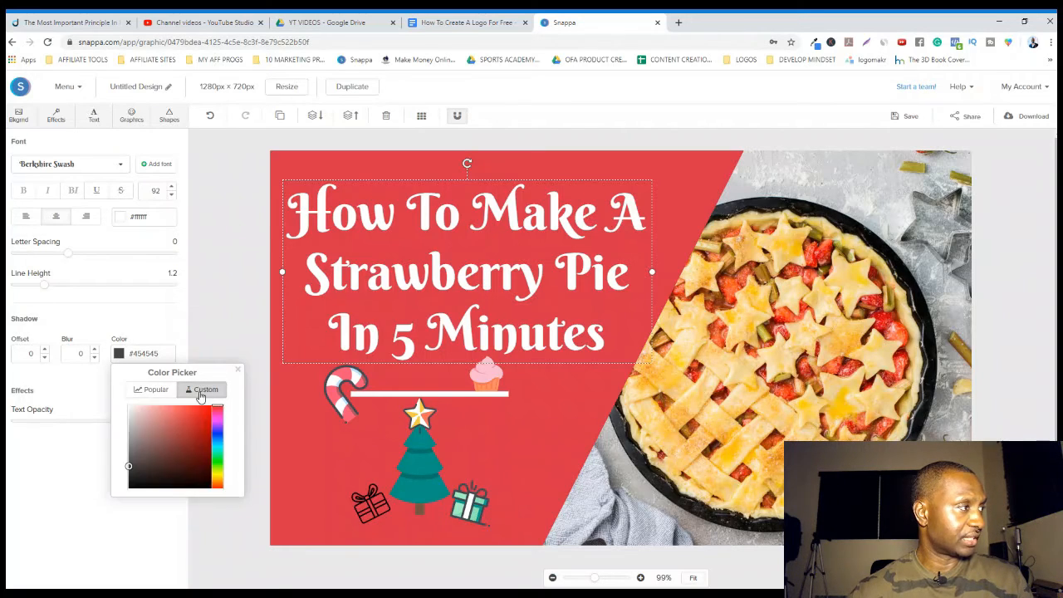
pyautogui.moveTo(129, 465); pyautogui.dragTo(148, 488)
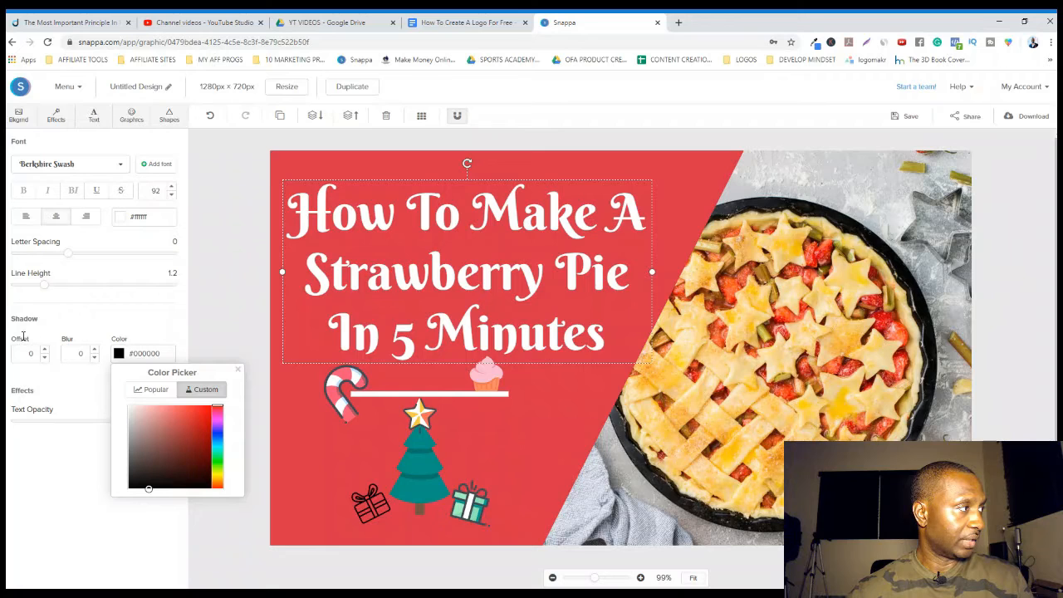
pyautogui.click(44, 349)
pyautogui.click(44, 349)
pyautogui.click(44, 351)
pyautogui.click(44, 350)
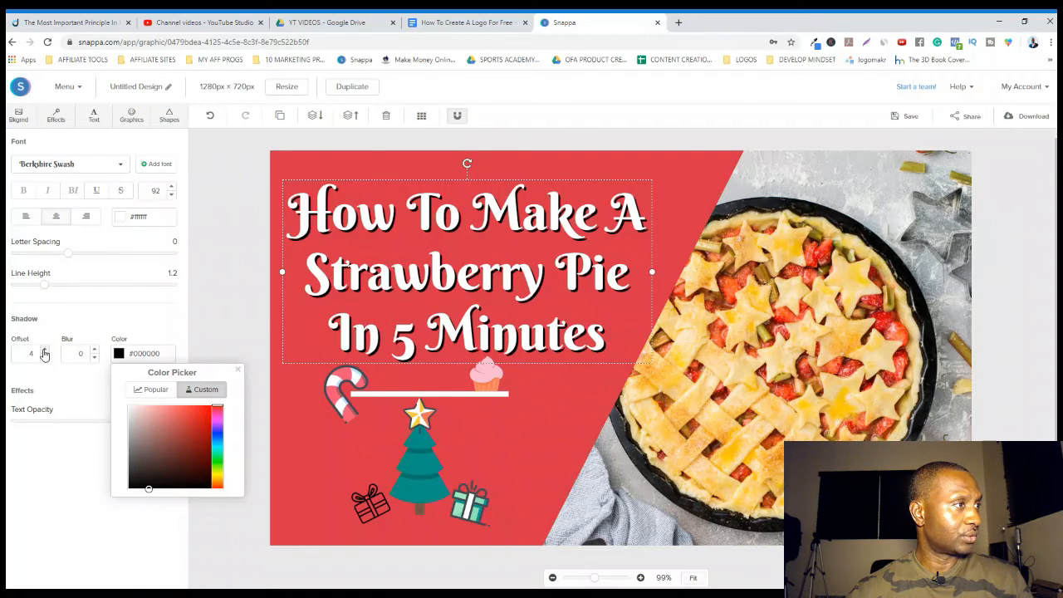
pyautogui.click(44, 350)
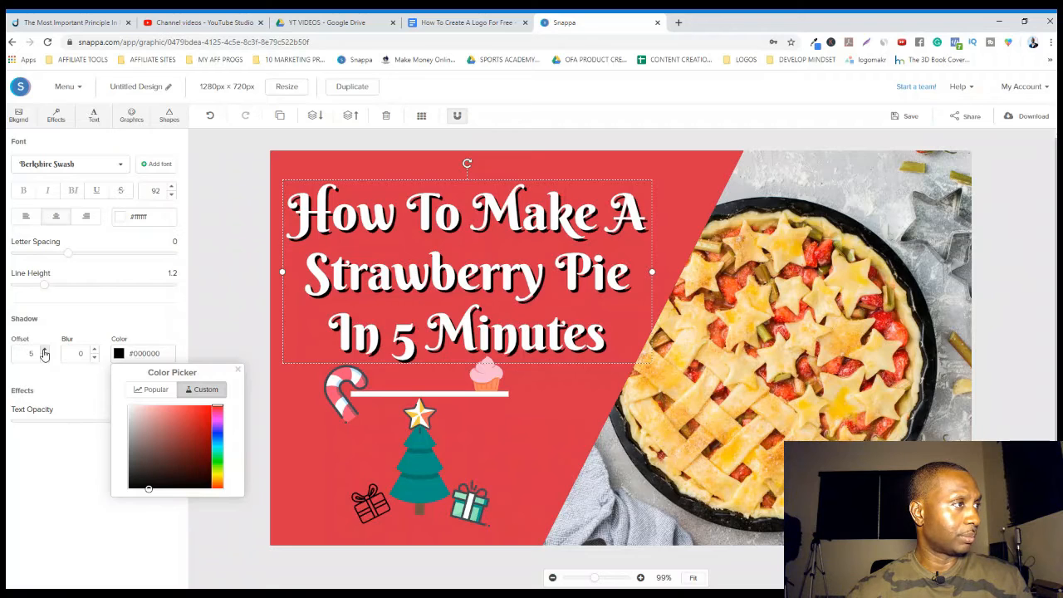
pyautogui.click(290, 427)
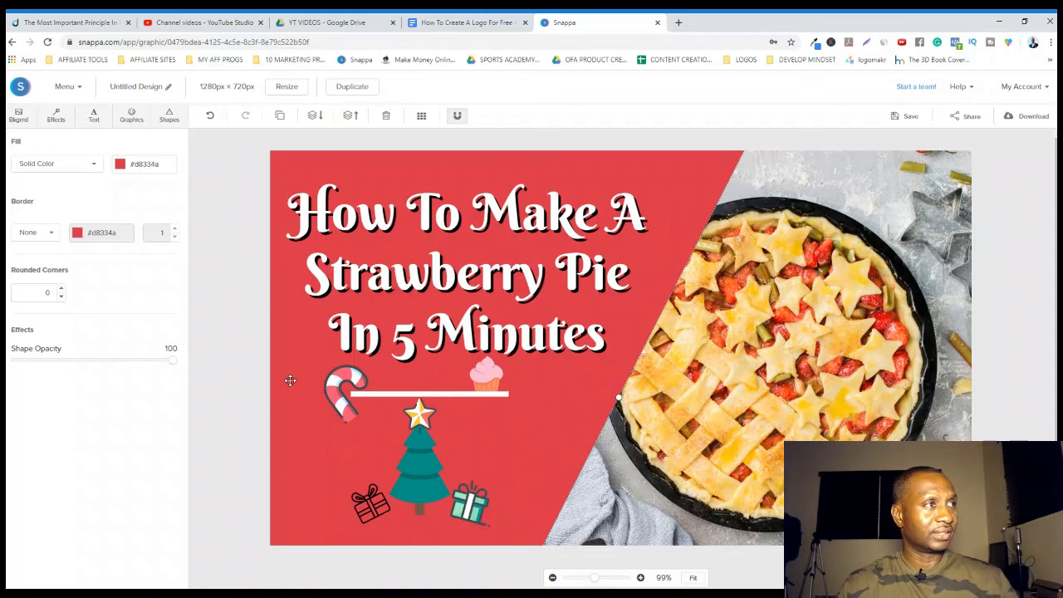
# Rename the untitled design as "Strawberry Pie"
pyautogui.click(166, 88)
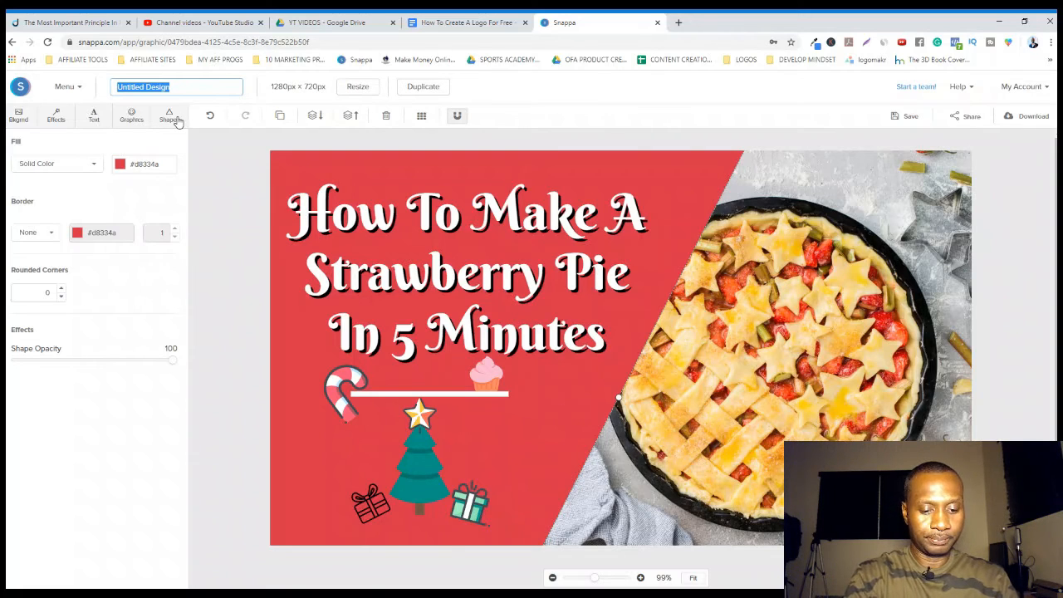
pyautogui.write('C')
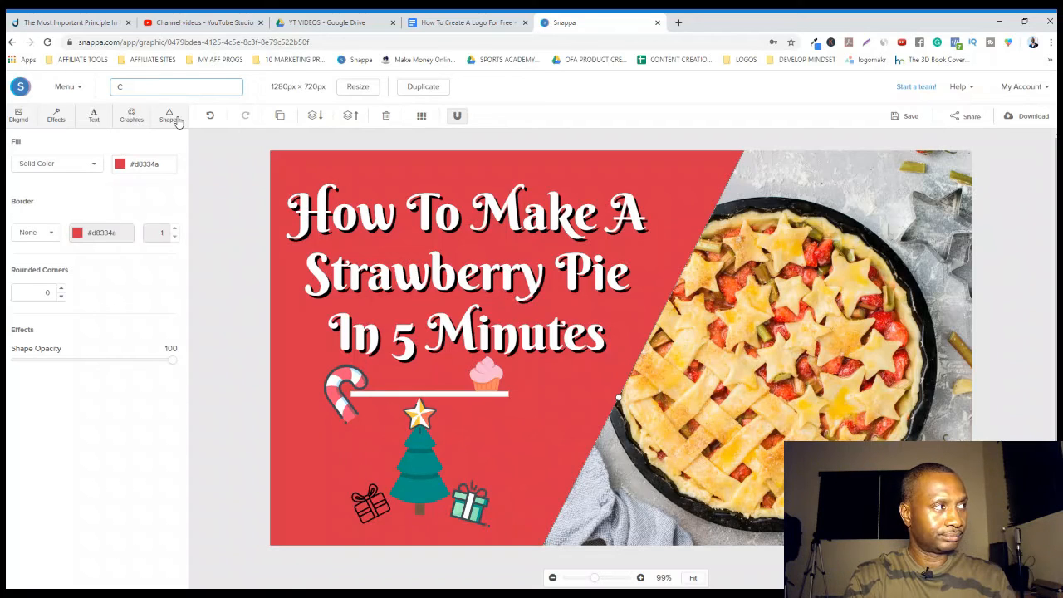
pyautogui.write('heStrawberry Pie')
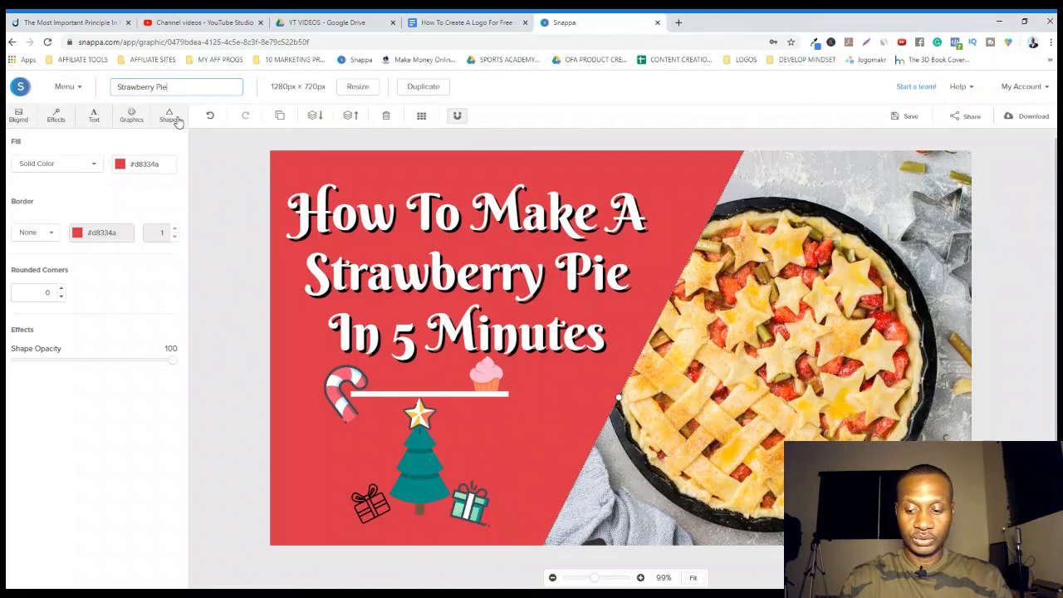
pyautogui.click(183, 123)
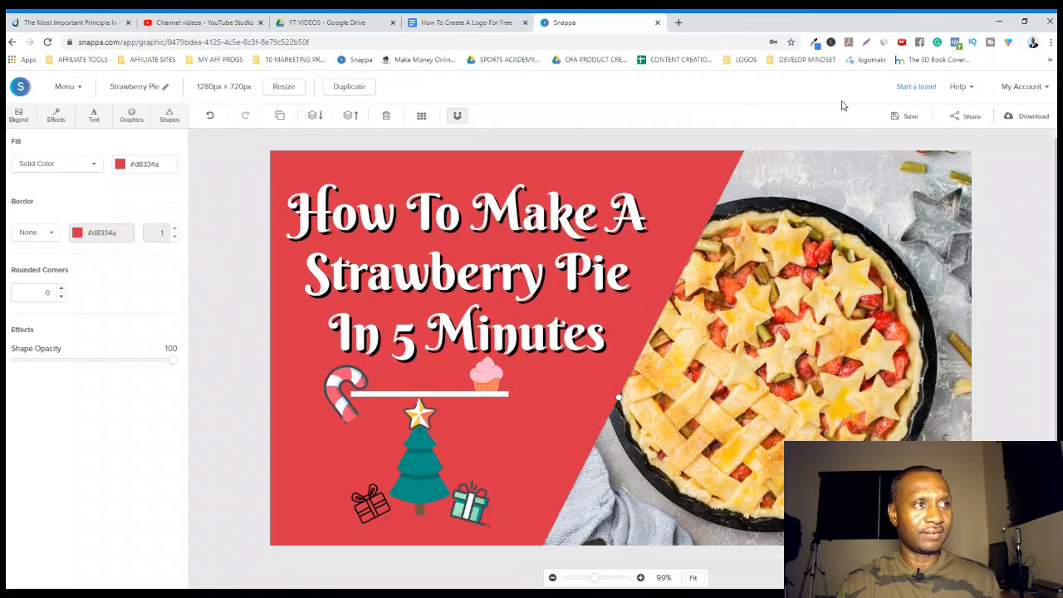
# Save the graphic in the default "All your graphics" location and download it as a web optimized JPG
pyautogui.click(911, 120)
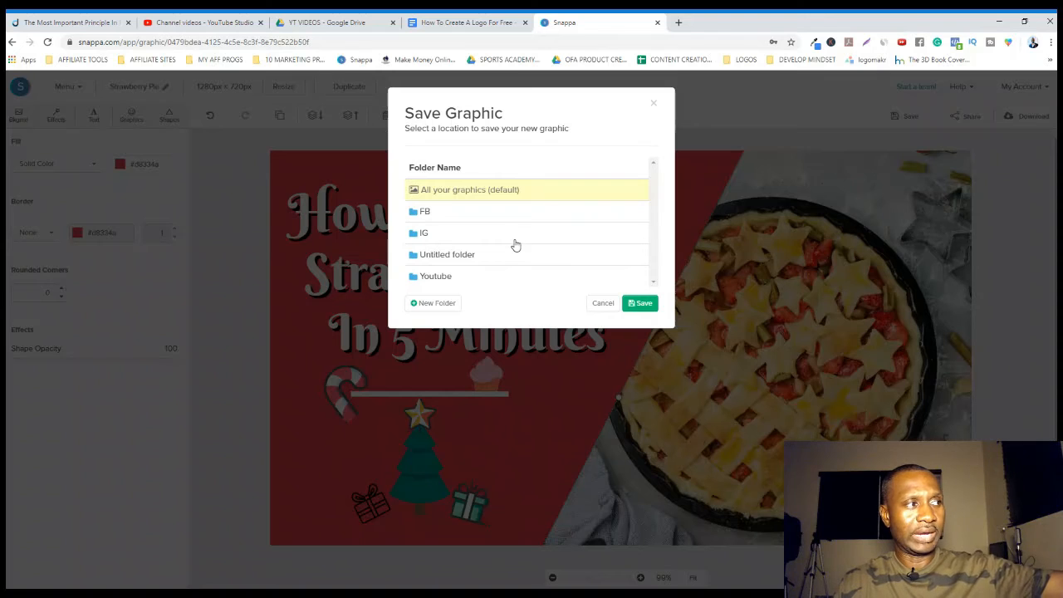
pyautogui.click(646, 306)
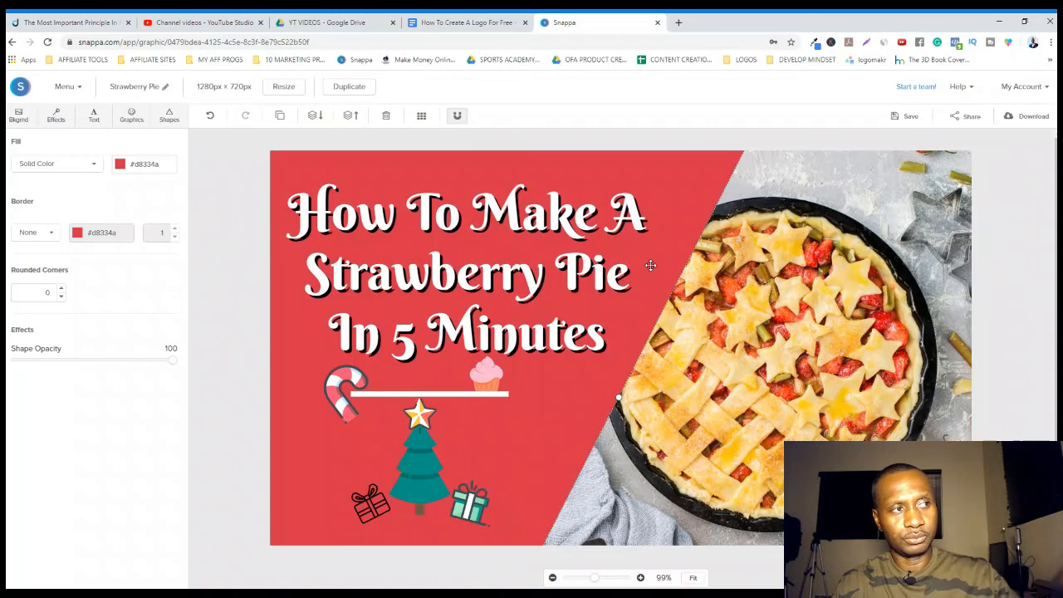
pyautogui.click(1032, 118)
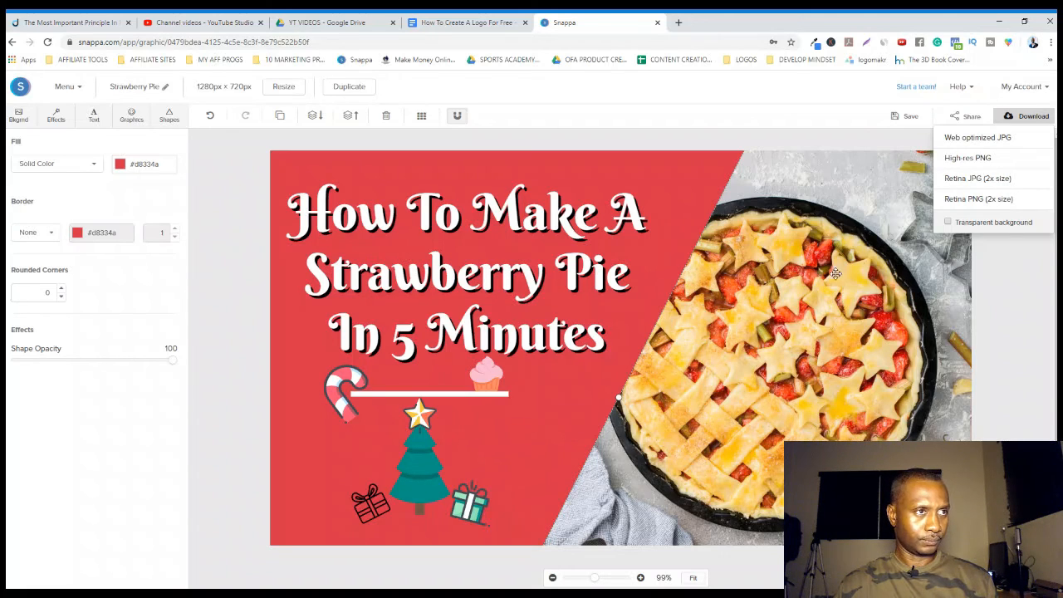
pyautogui.click(975, 139)
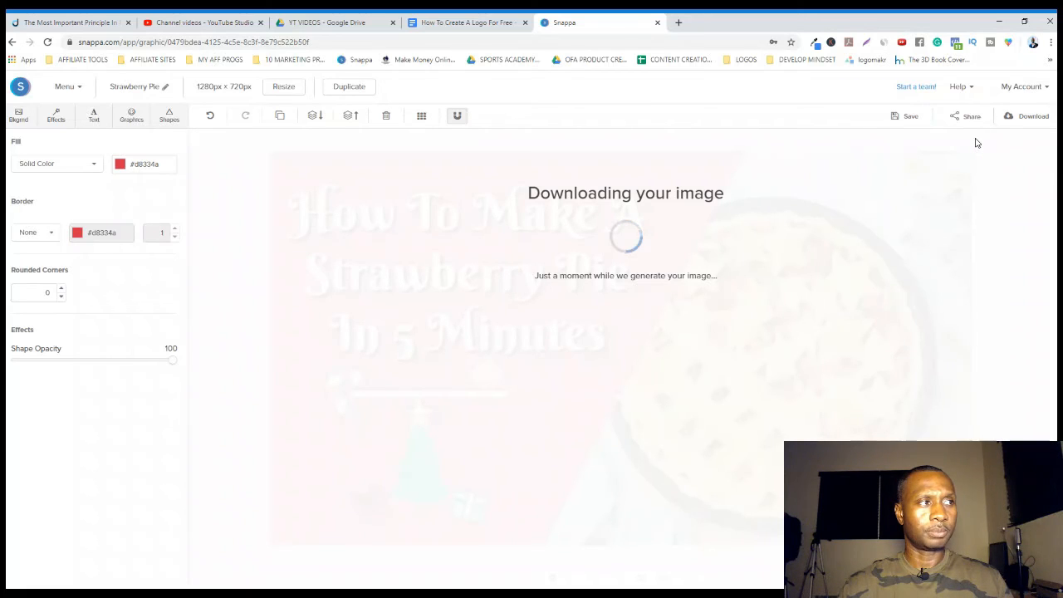